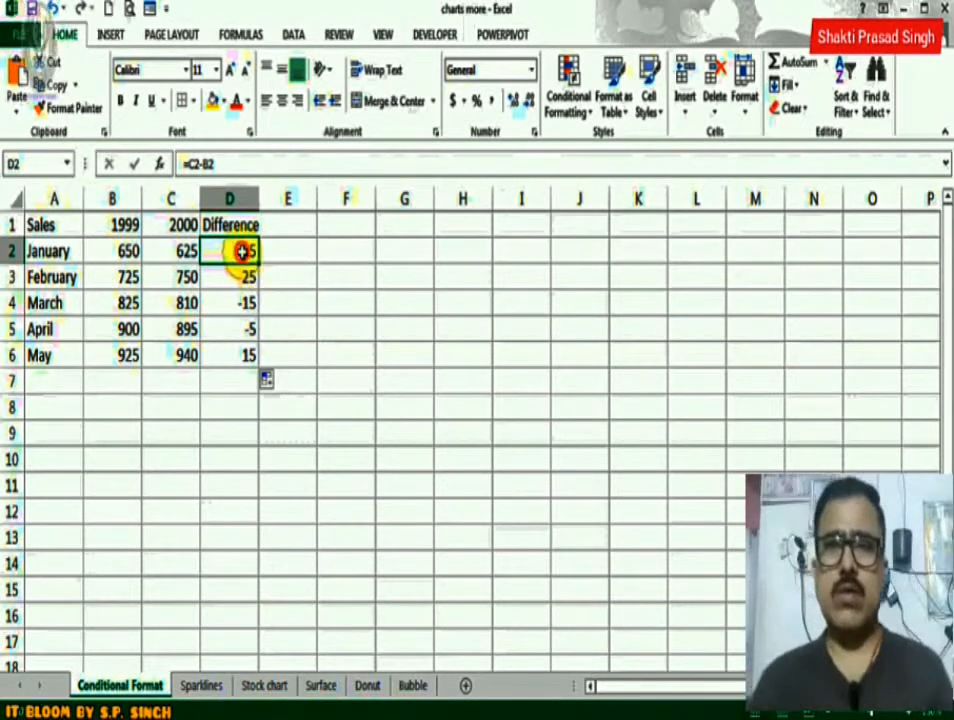
# Examine the font colours and the Number category's negative-number formats available for the Difference values in D2:D6.
pyautogui.moveTo(243, 251); pyautogui.dragTo(241, 347)
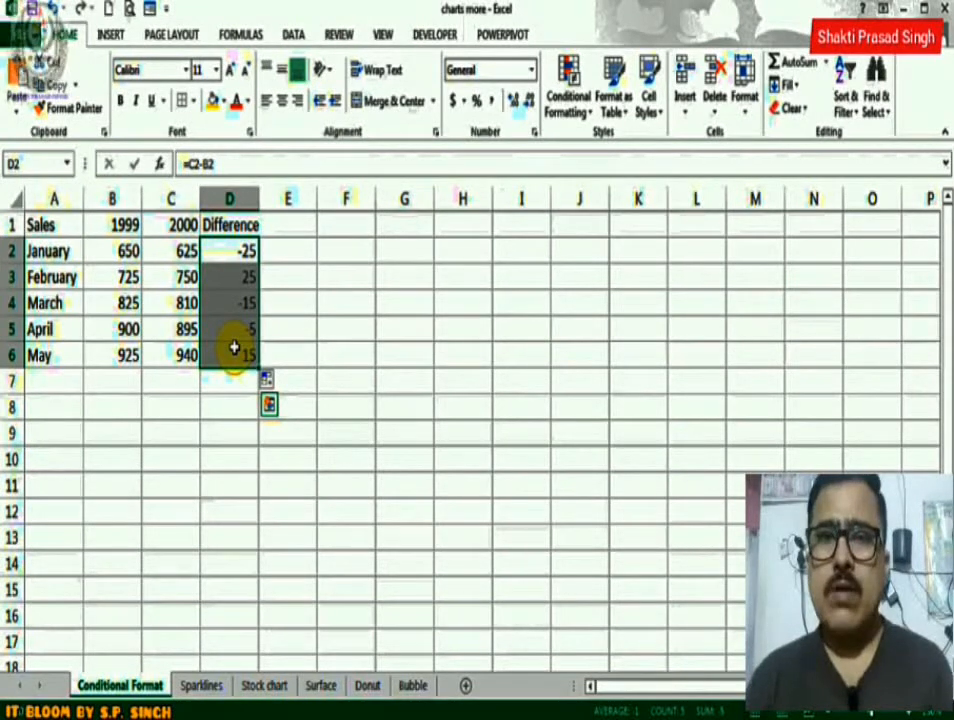
pyautogui.hotkey('ctrl', 'c')
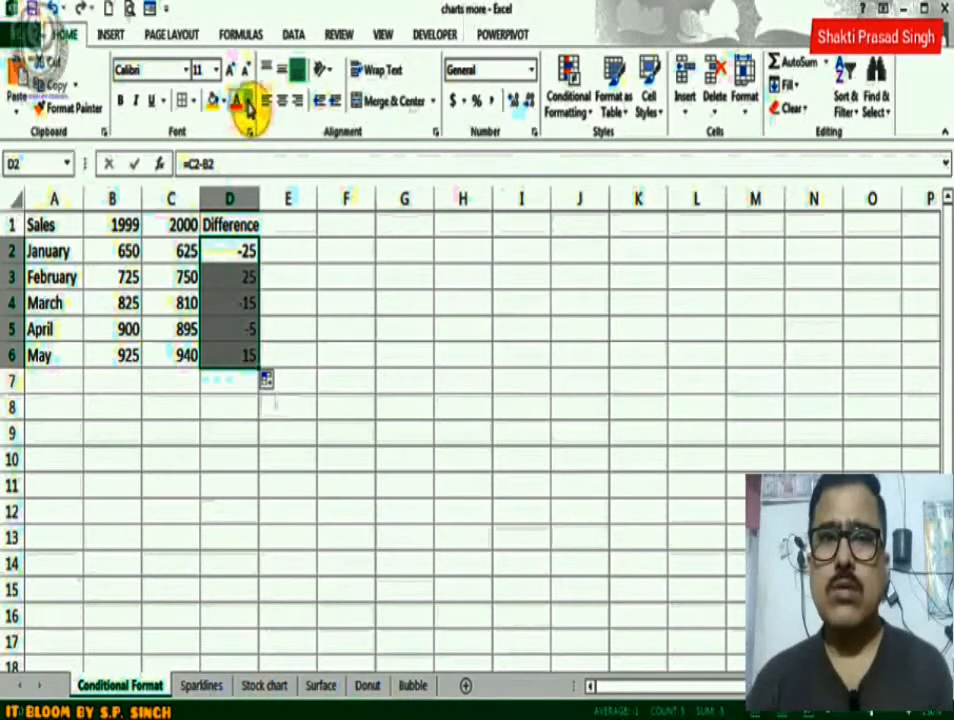
pyautogui.click(248, 104)
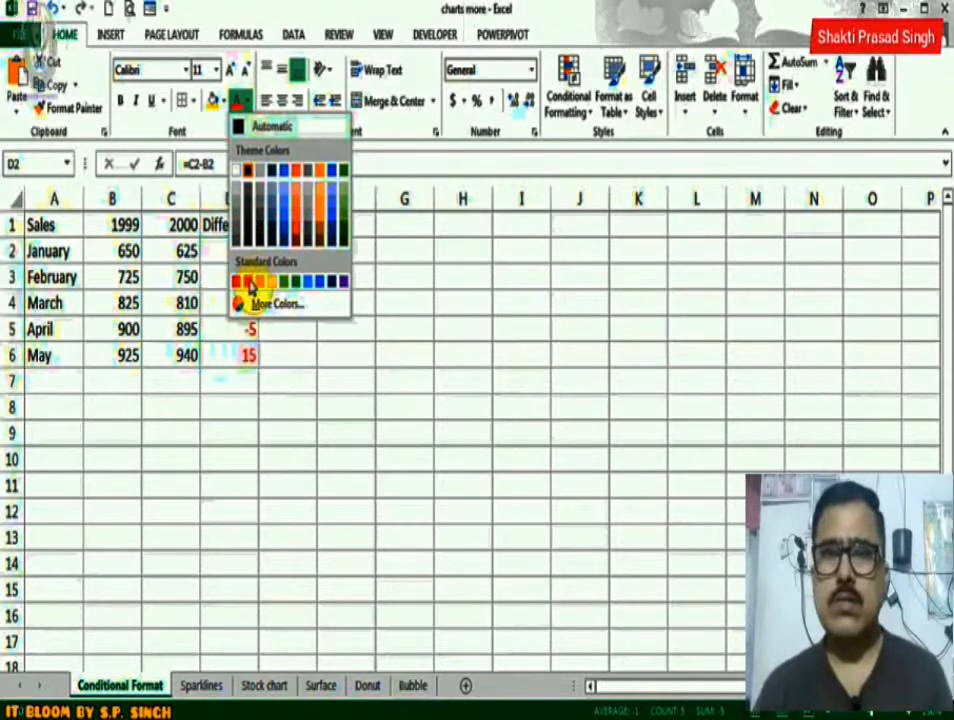
pyautogui.click(214, 246)
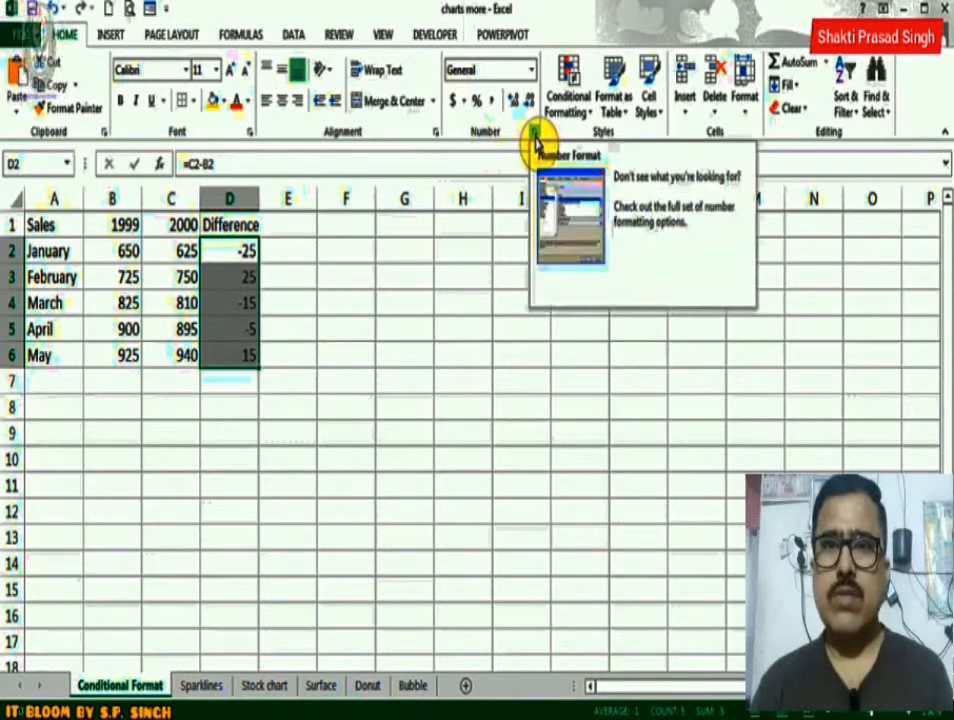
pyautogui.click(535, 136)
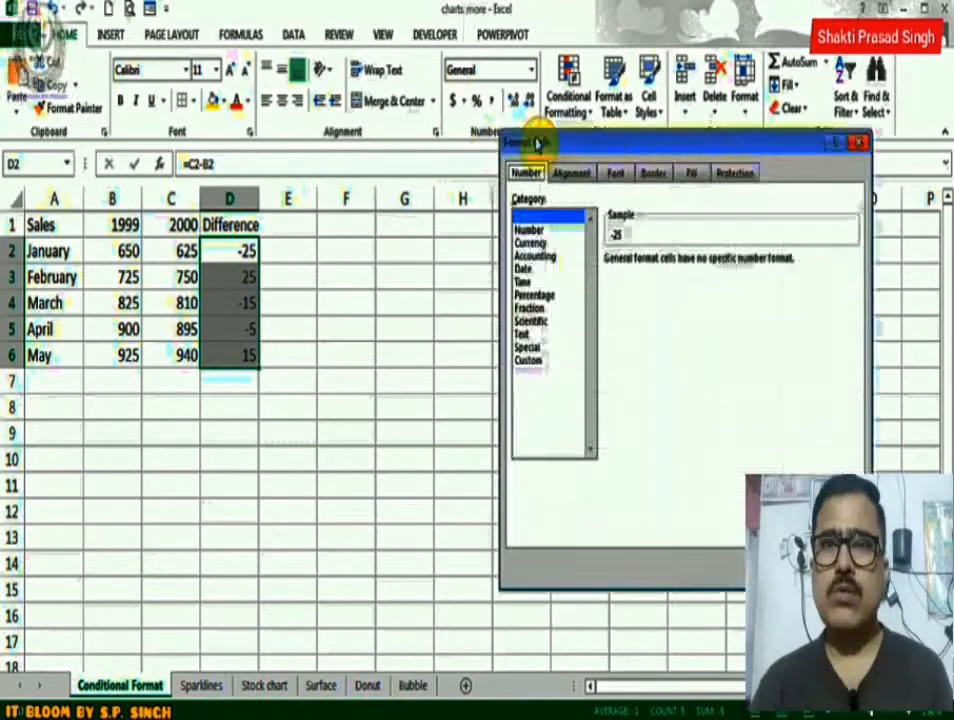
pyautogui.click(545, 231)
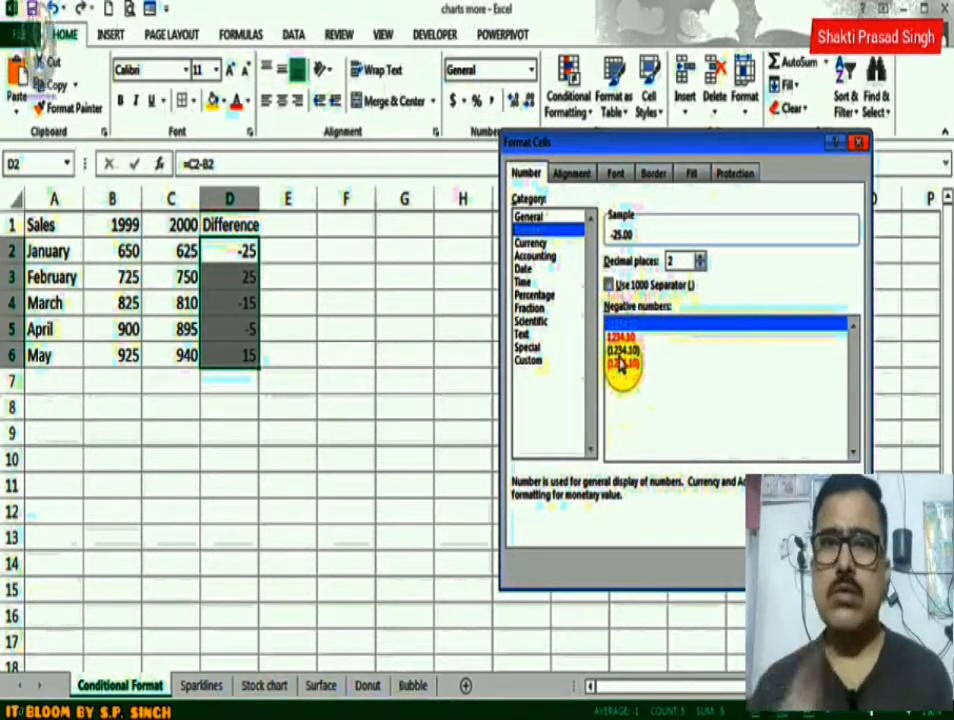
pyautogui.click(836, 569)
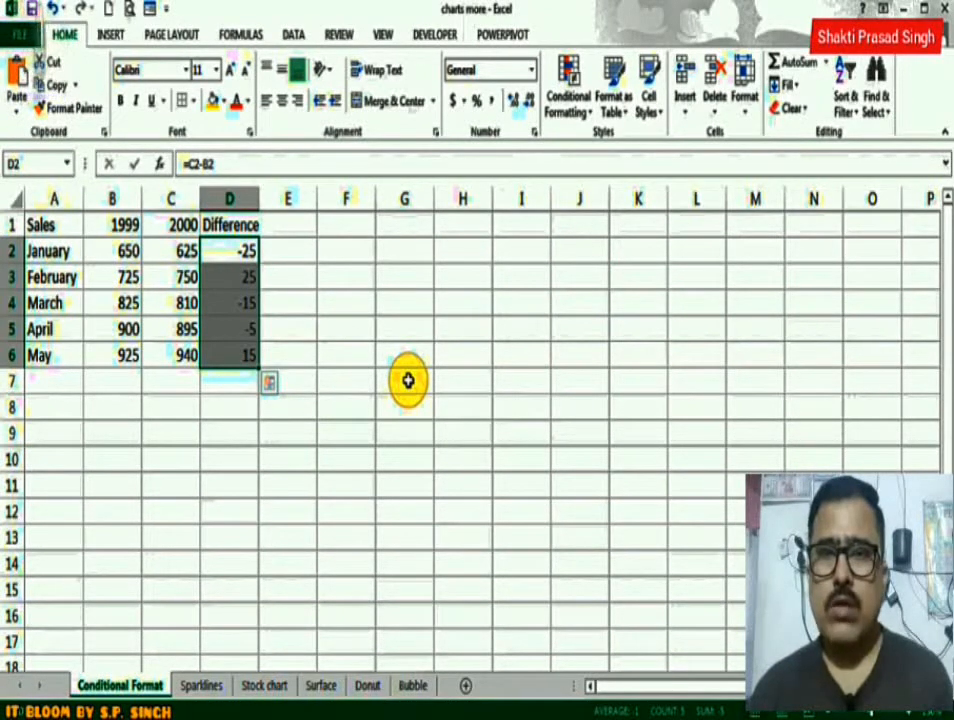
pyautogui.click(239, 253)
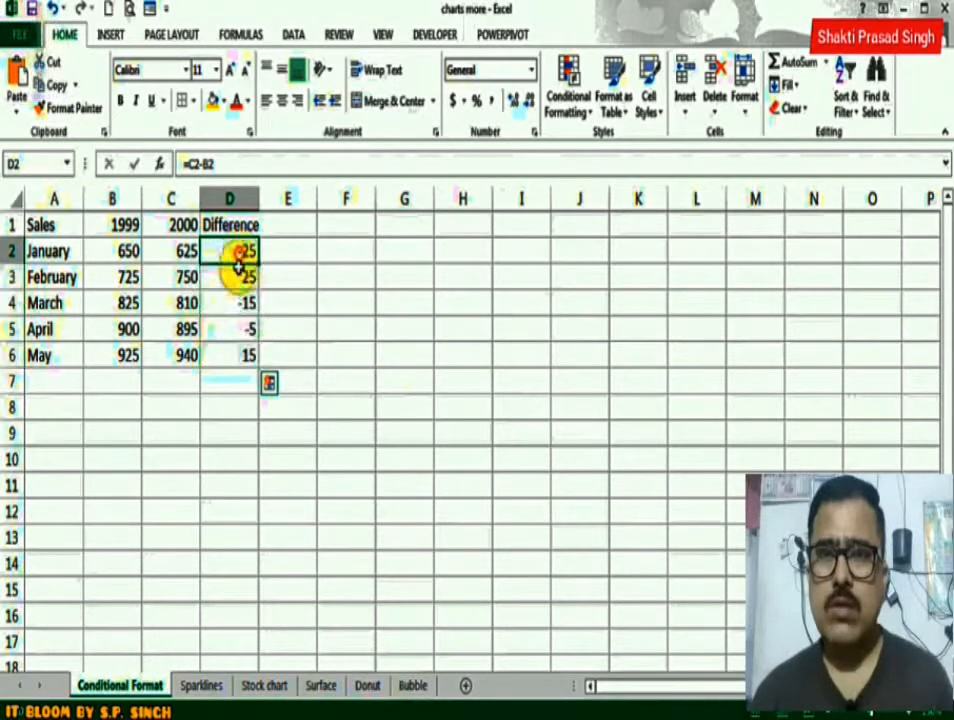
pyautogui.moveTo(239, 256); pyautogui.dragTo(232, 349)
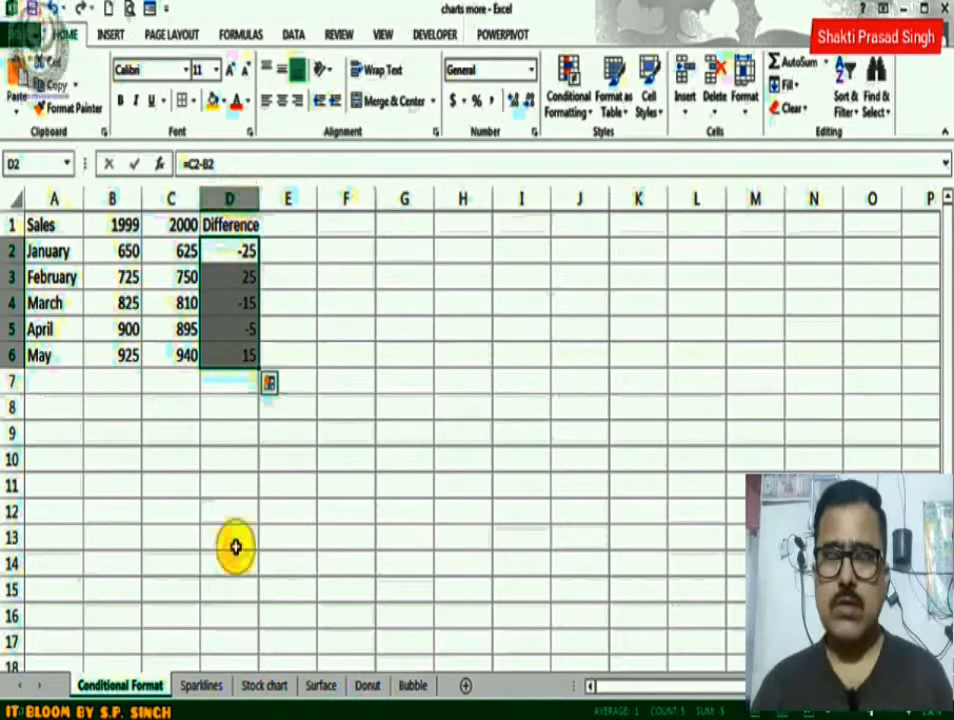
# Set up a Greater Than highlight rule on column D for values above 0 with Green Fill with Dark Green Text.
pyautogui.click(228, 197)
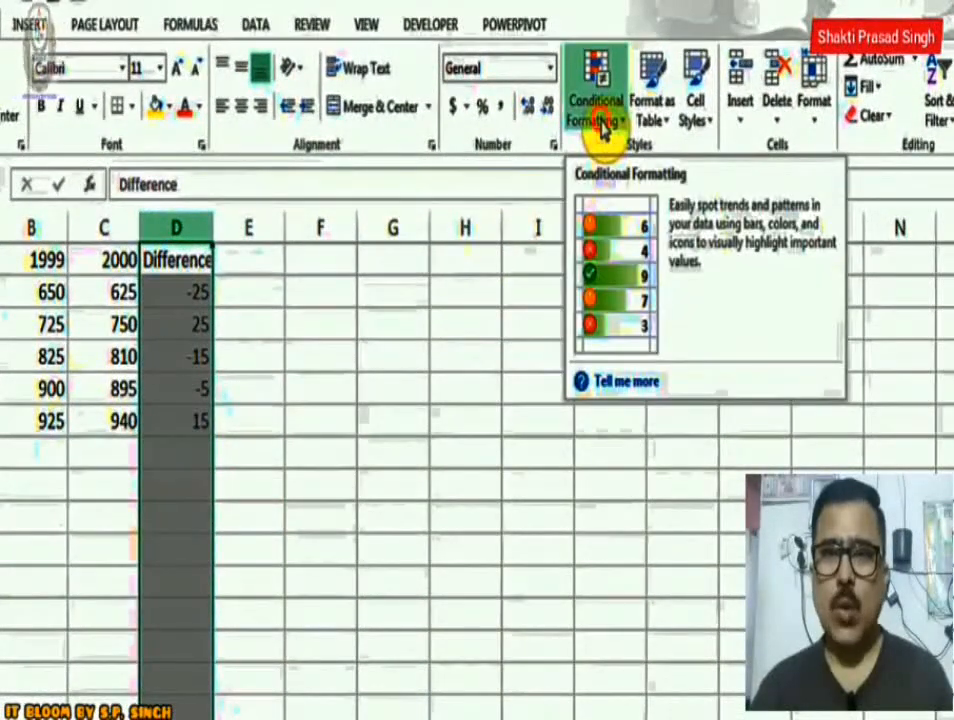
pyautogui.click(602, 128)
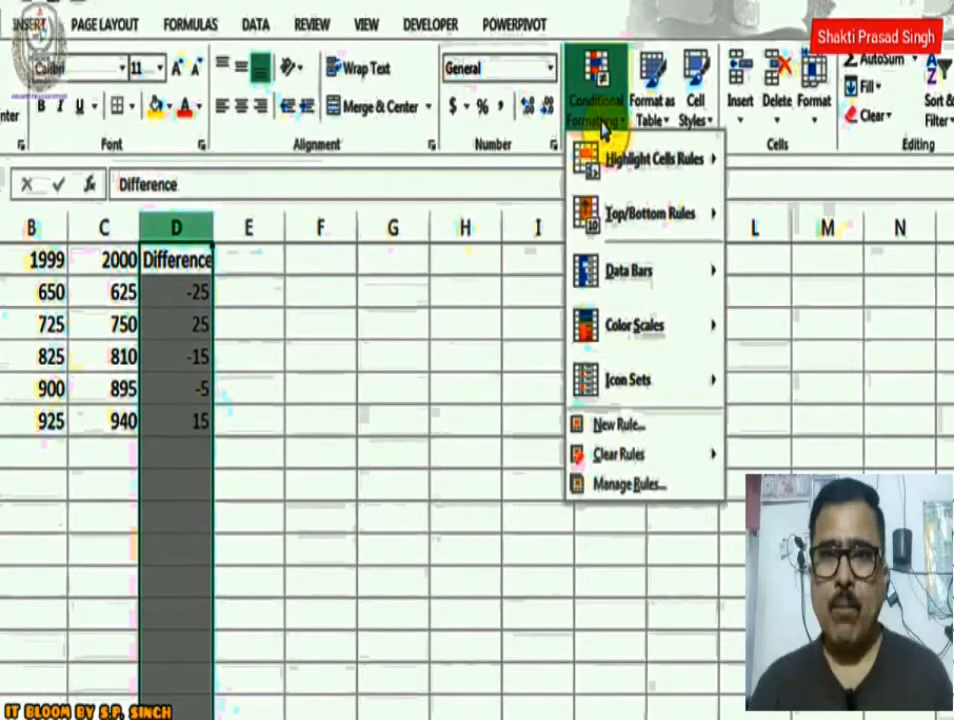
pyautogui.moveTo(605, 166)
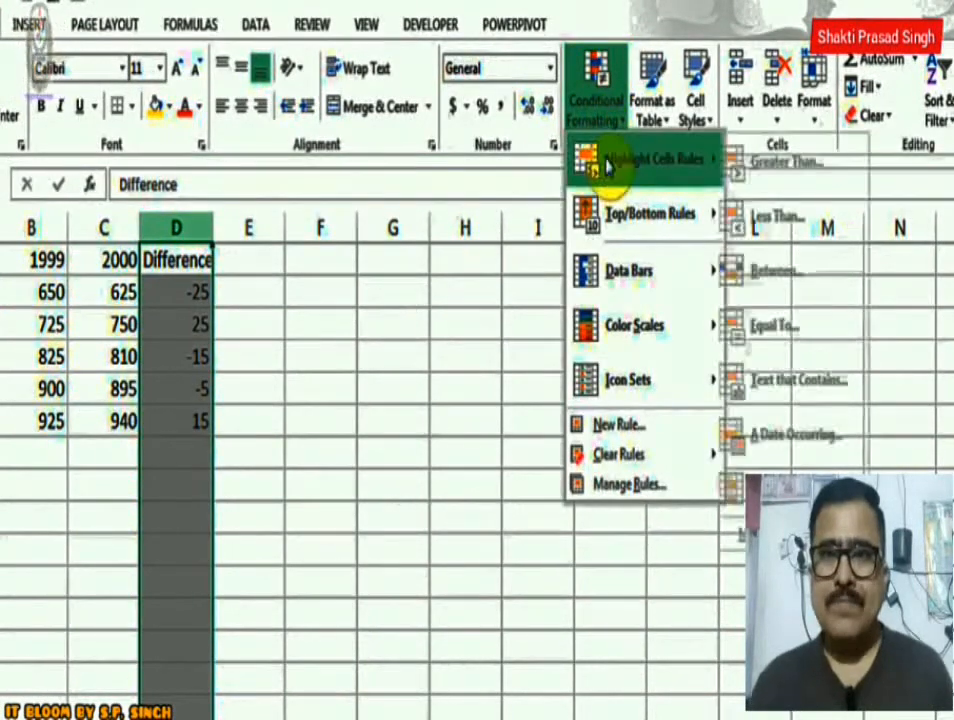
pyautogui.click(815, 172)
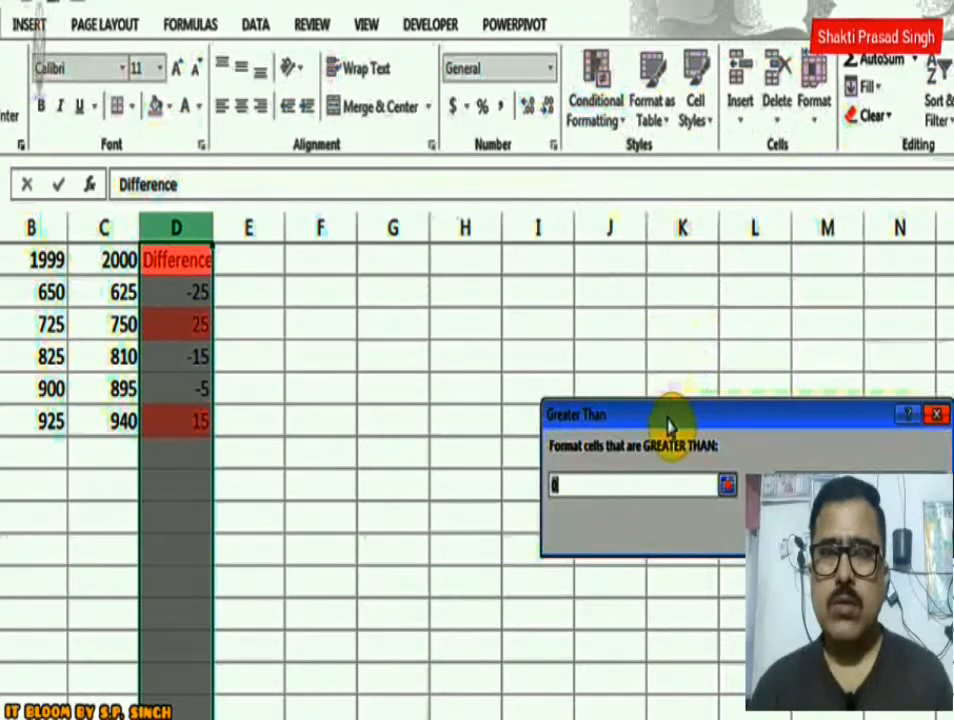
pyautogui.moveTo(669, 421); pyautogui.dragTo(356, 308)
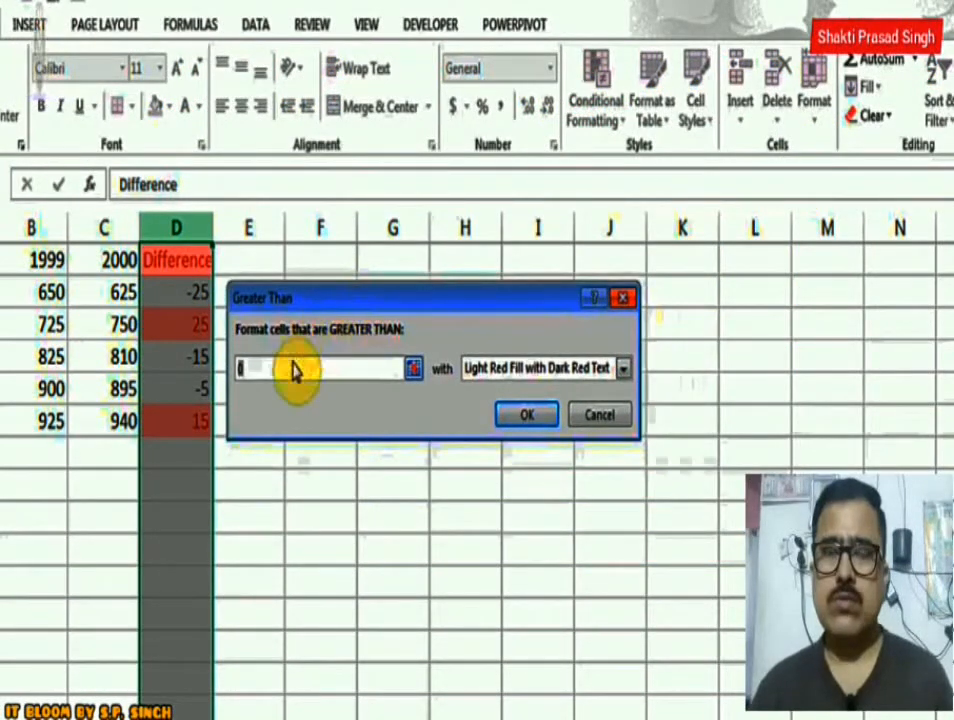
pyautogui.click(291, 364)
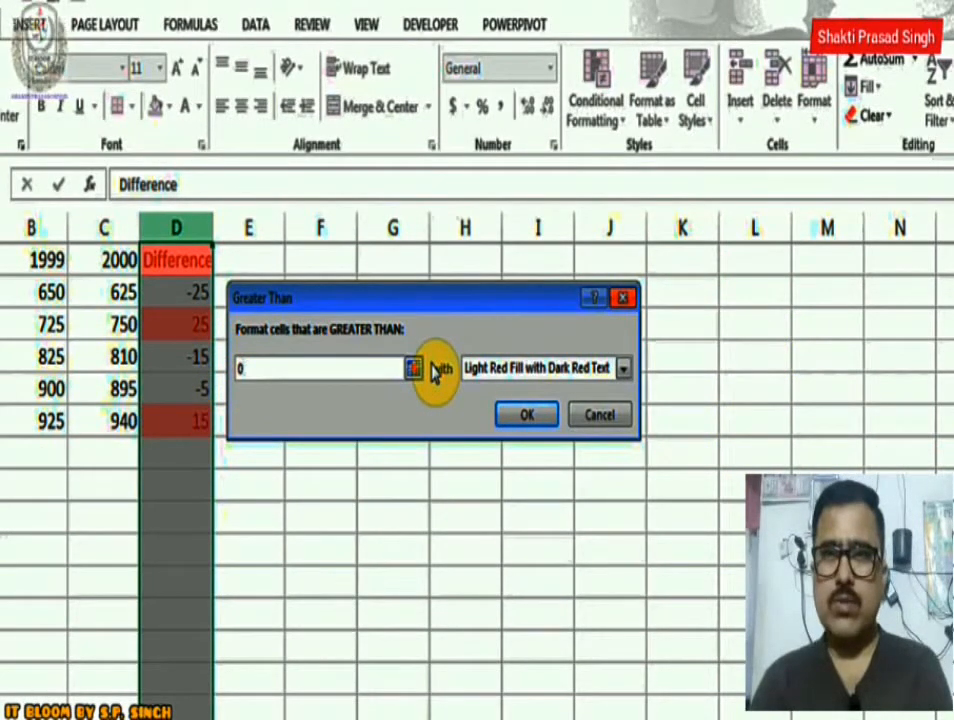
pyautogui.click(623, 370)
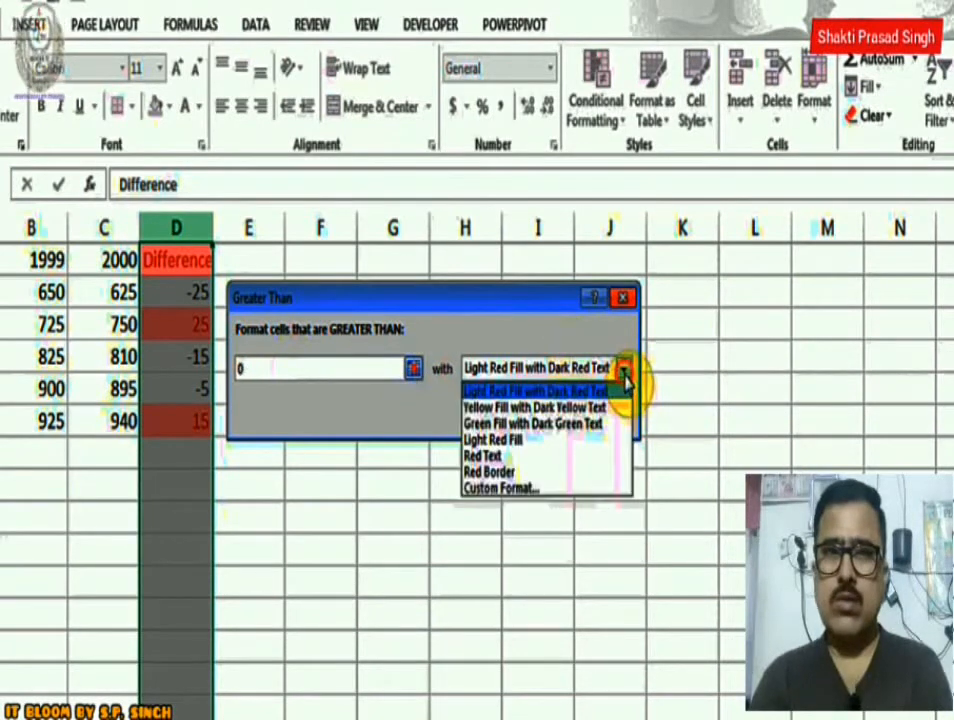
pyautogui.click(595, 424)
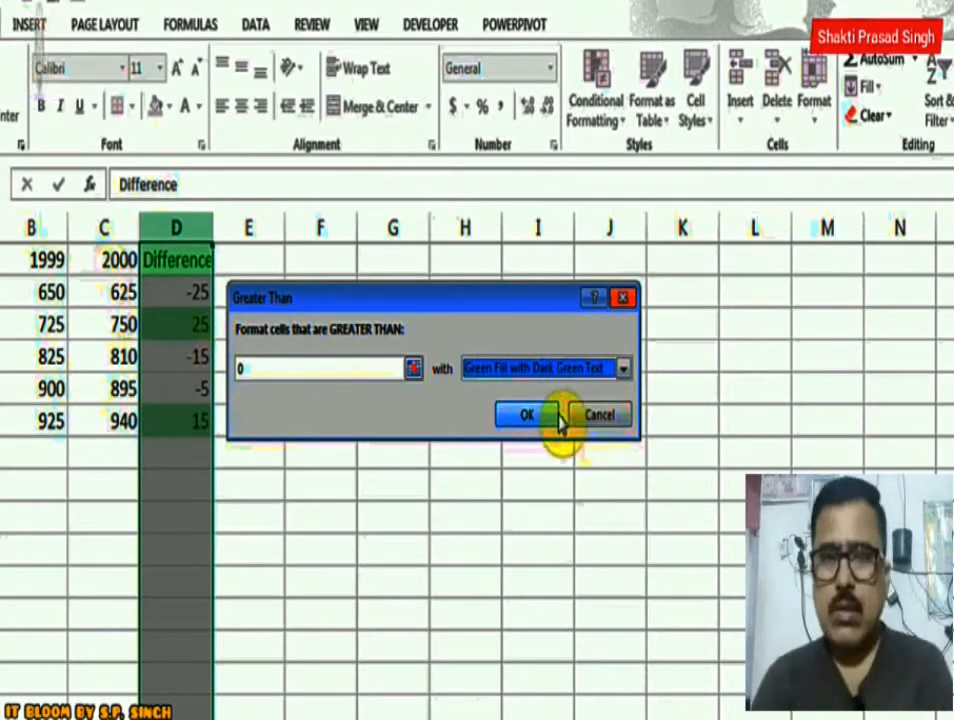
# Switch the Greater Than rule to a custom format with a bold green font and apply it.
pyautogui.click(623, 368)
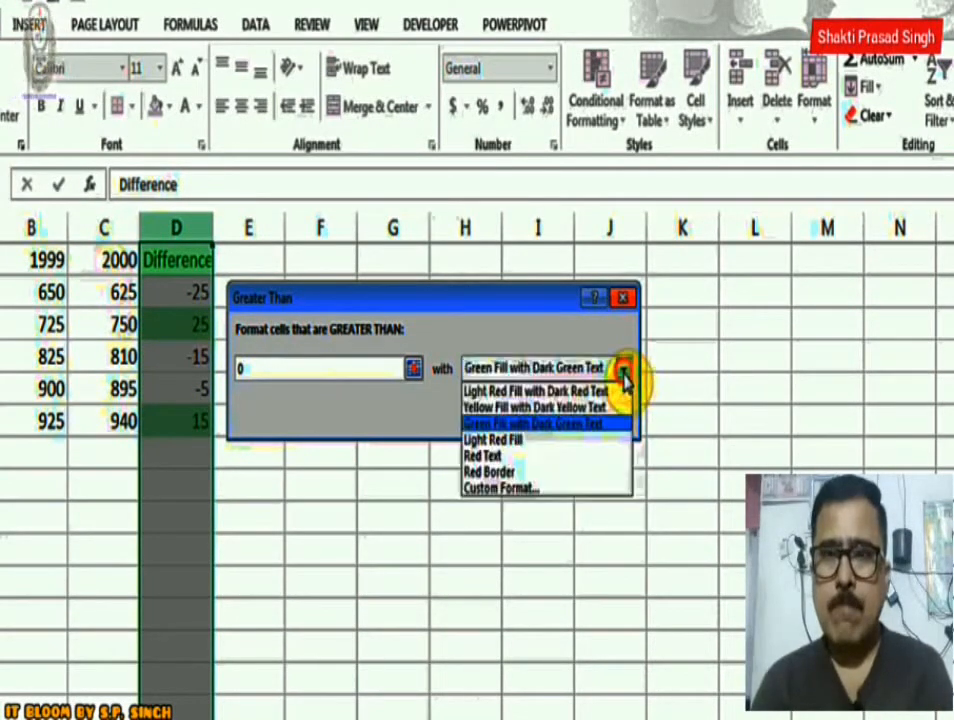
pyautogui.click(530, 490)
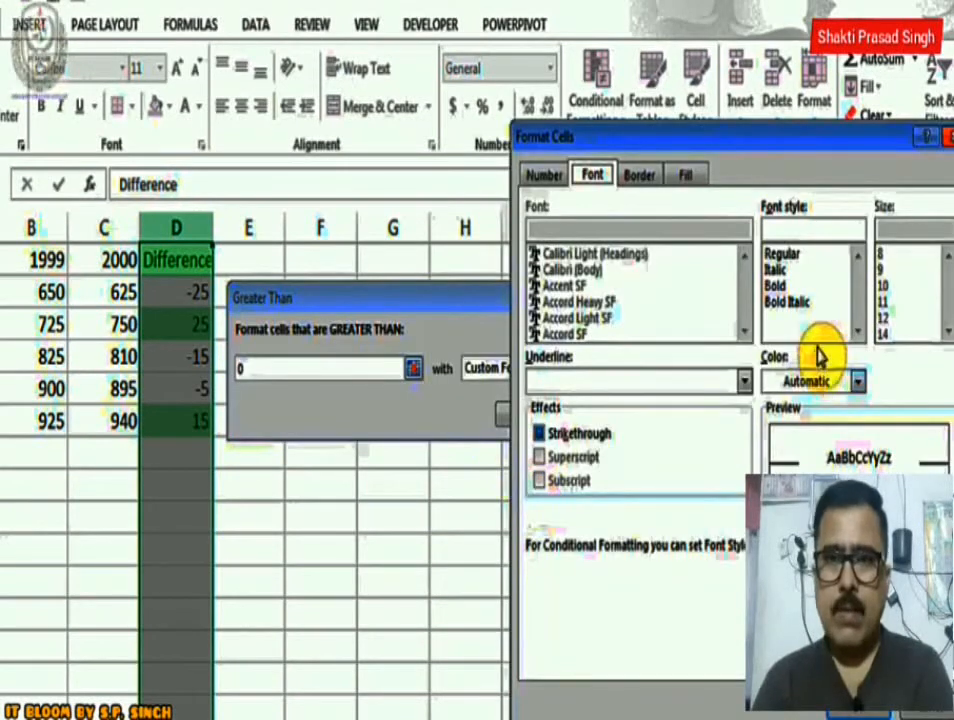
pyautogui.click(857, 382)
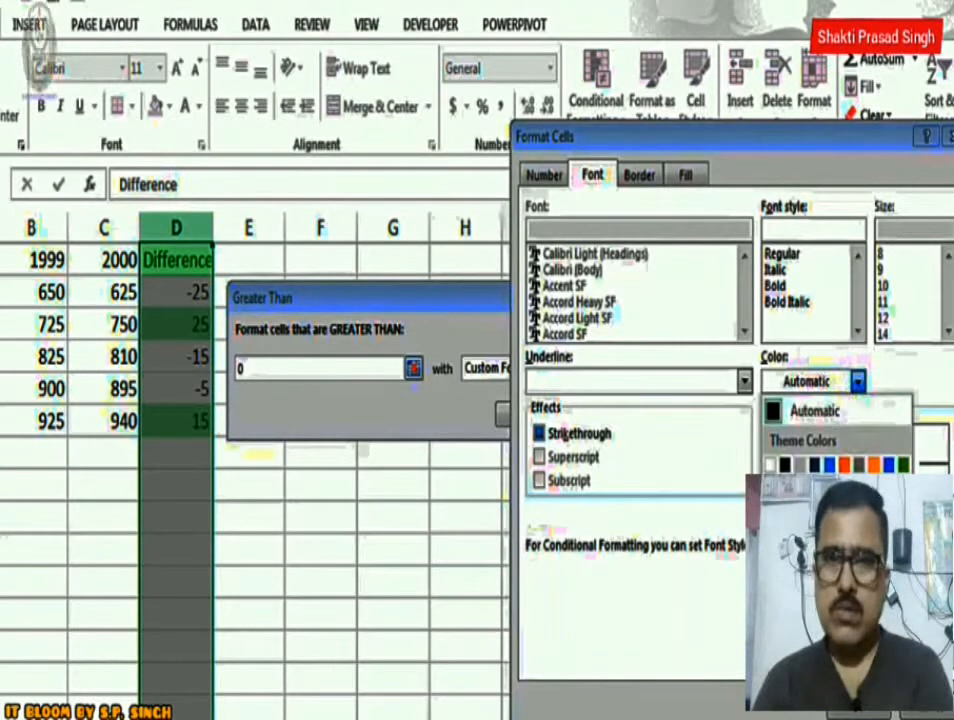
pyautogui.click(845, 590)
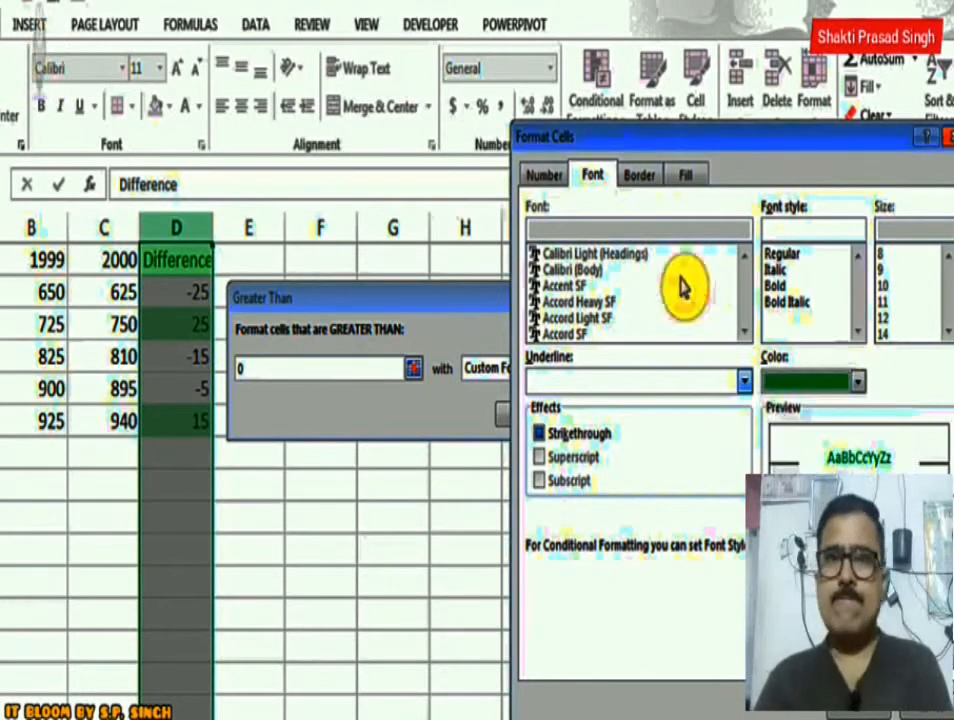
pyautogui.click(784, 287)
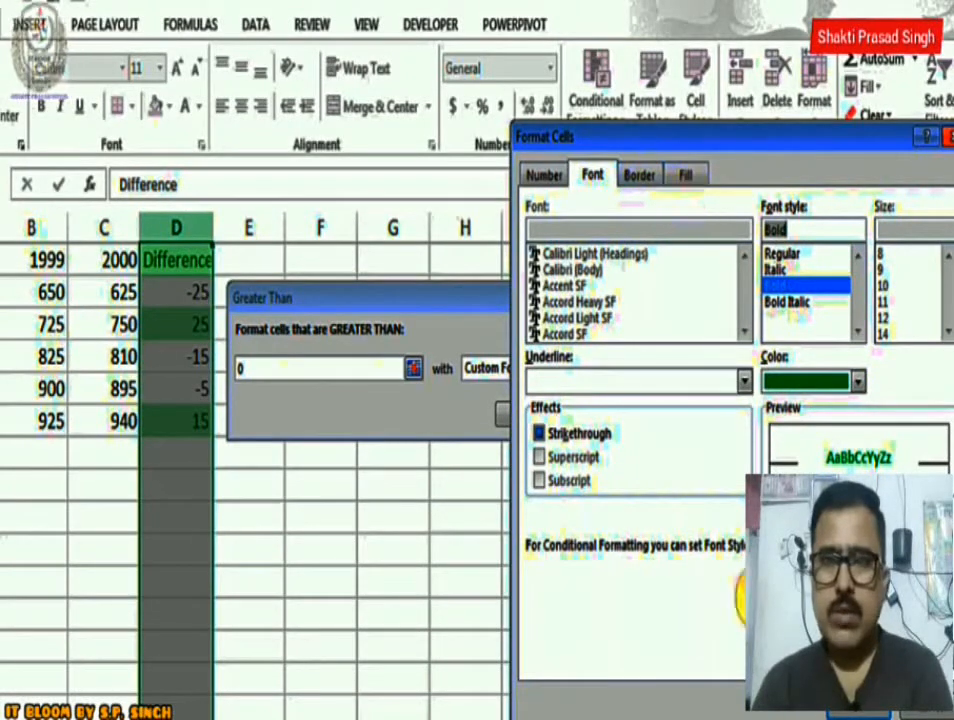
pyautogui.click(840, 712)
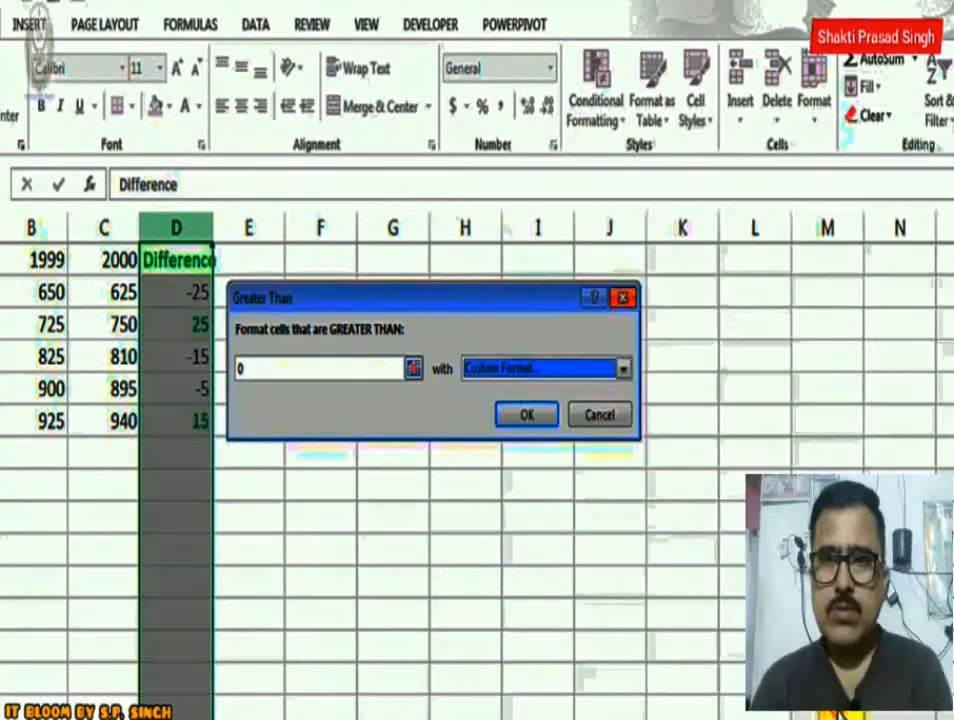
pyautogui.click(529, 413)
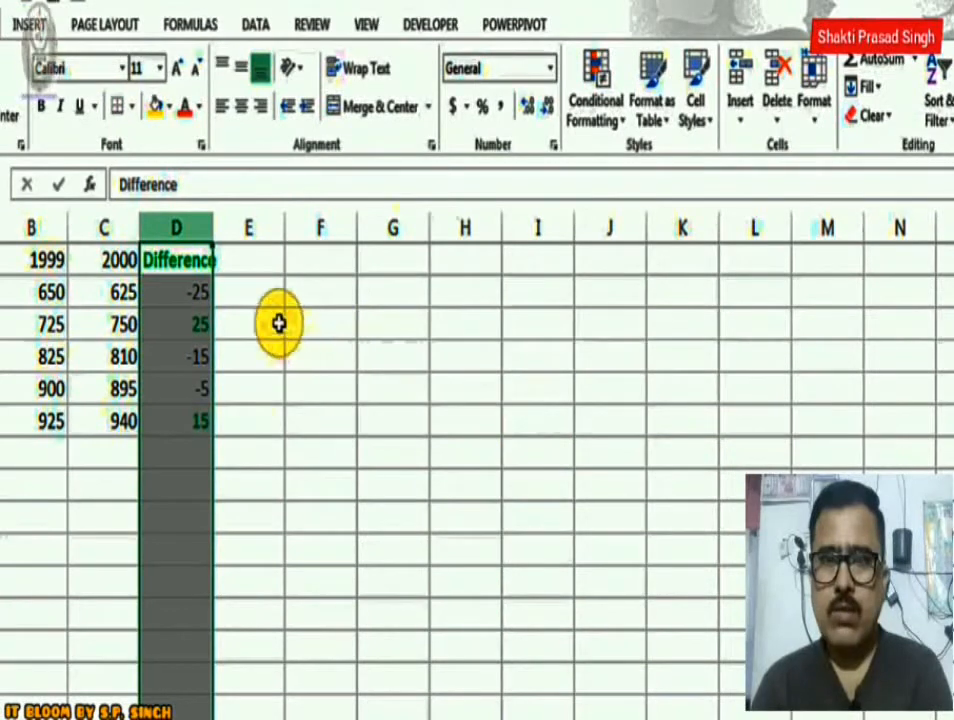
# Add a Less Than highlight rule to column D that shows values below 0 in Red Text.
pyautogui.click(199, 292)
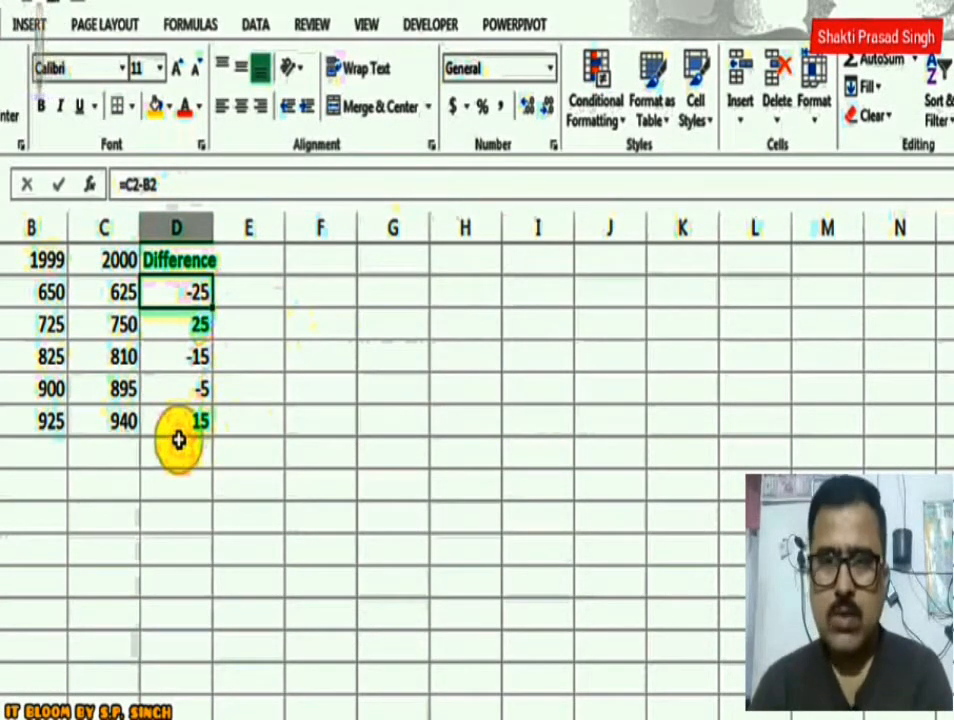
pyautogui.click(188, 228)
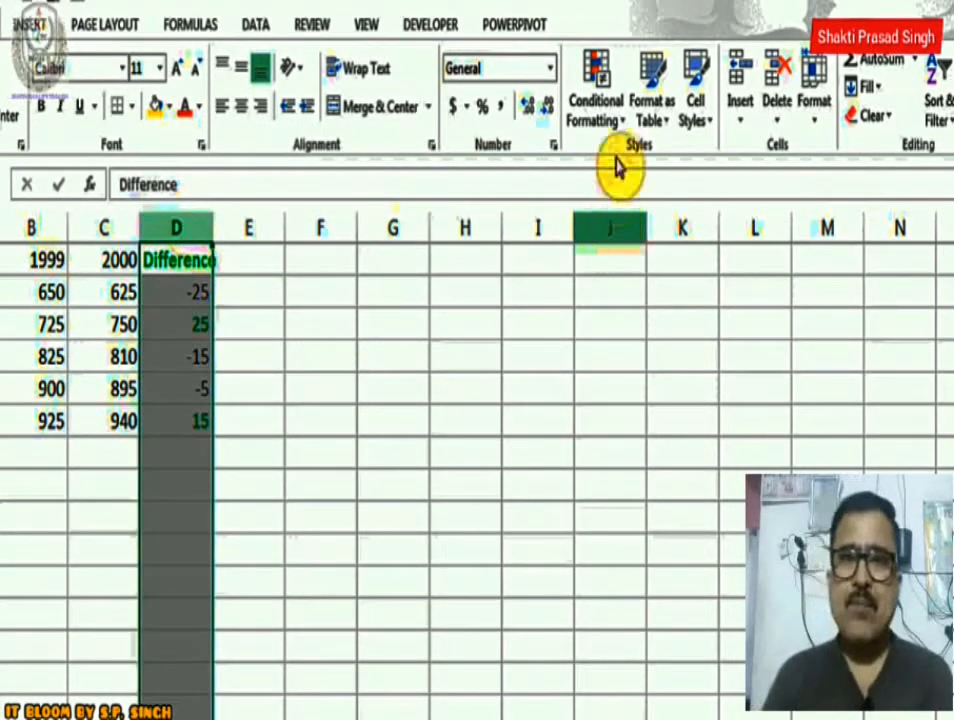
pyautogui.click(603, 112)
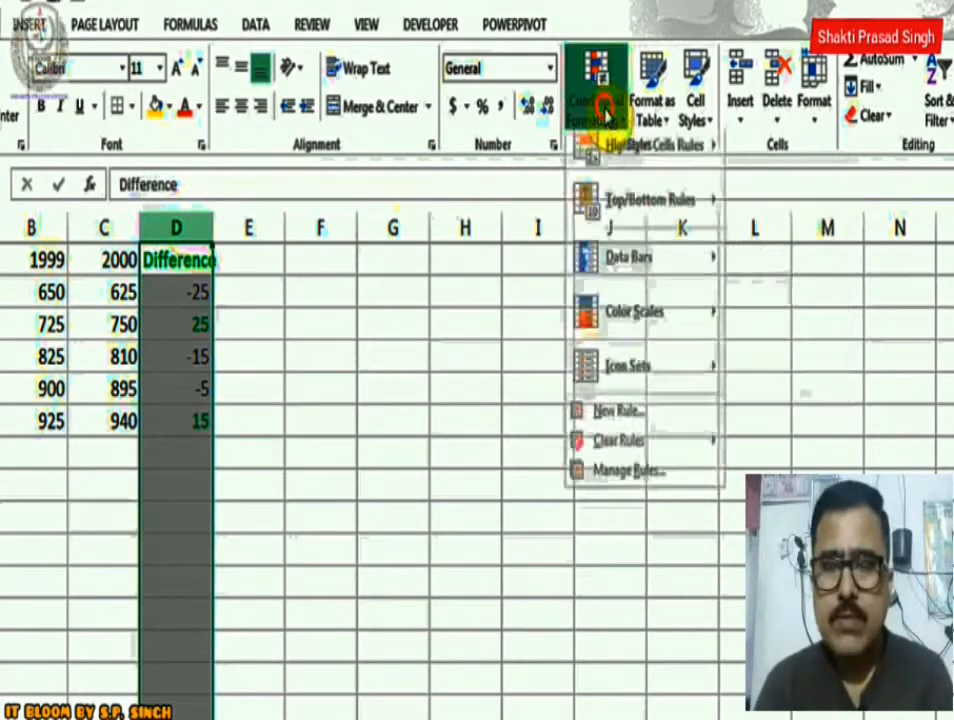
pyautogui.moveTo(615, 160)
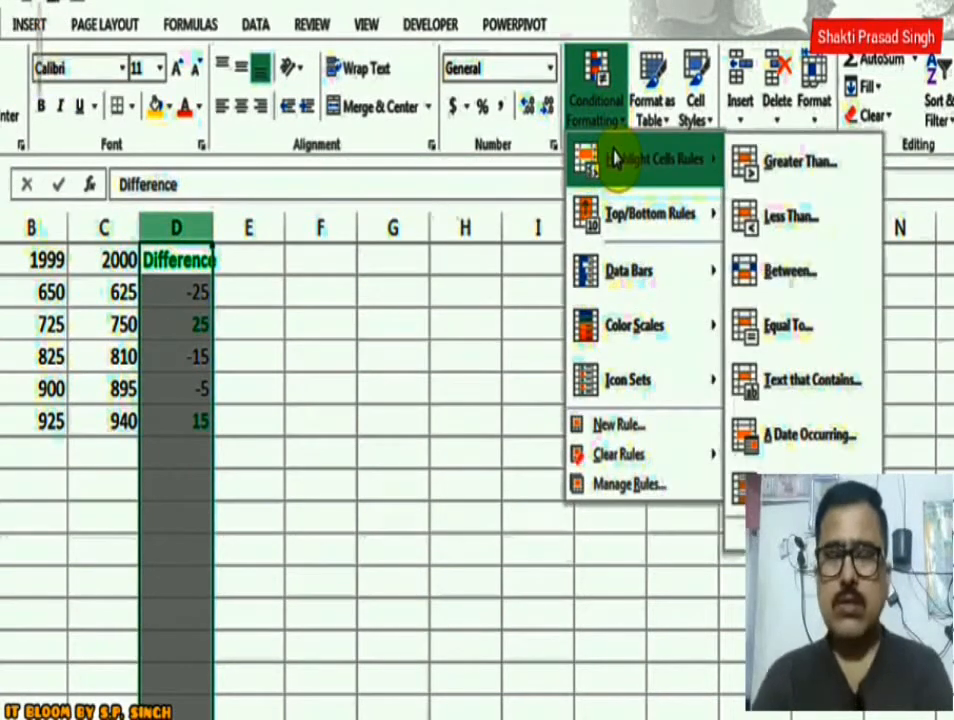
pyautogui.click(793, 224)
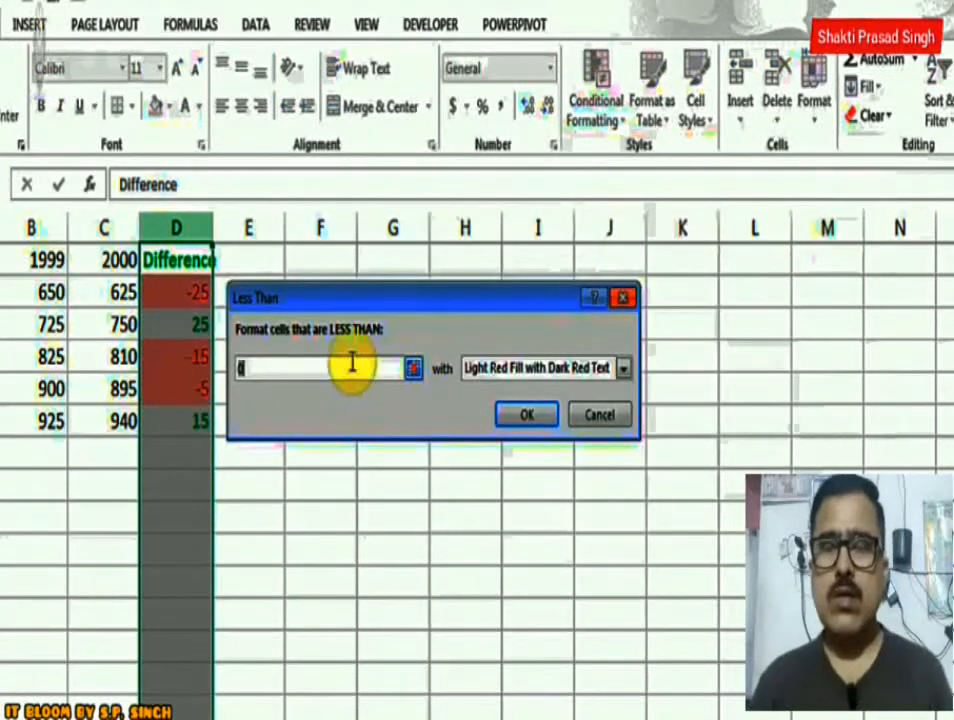
pyautogui.click(304, 366)
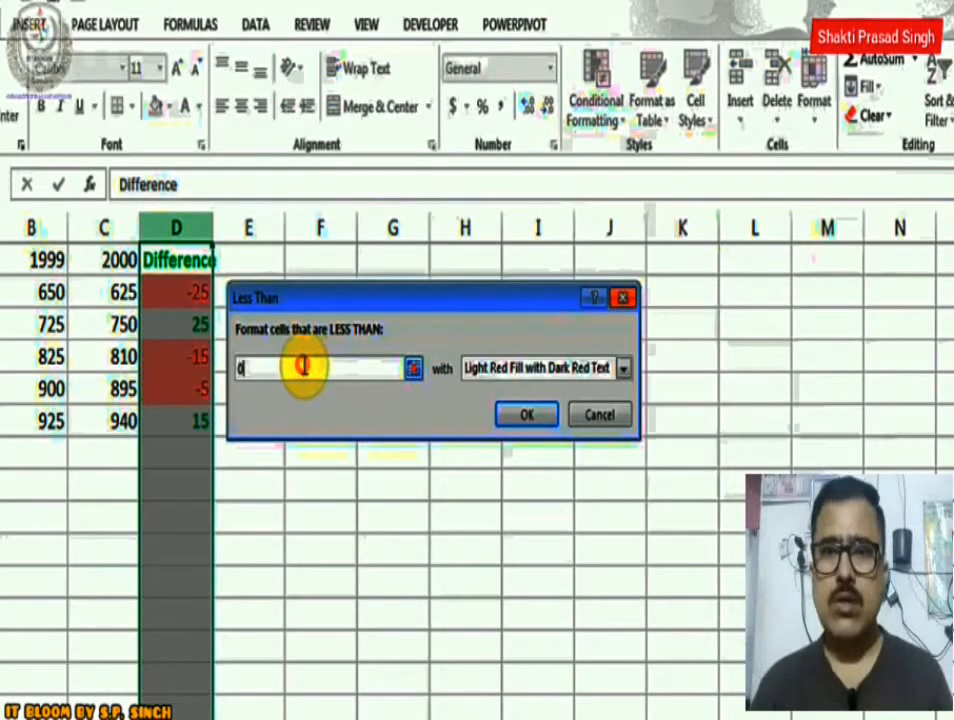
pyautogui.click(624, 369)
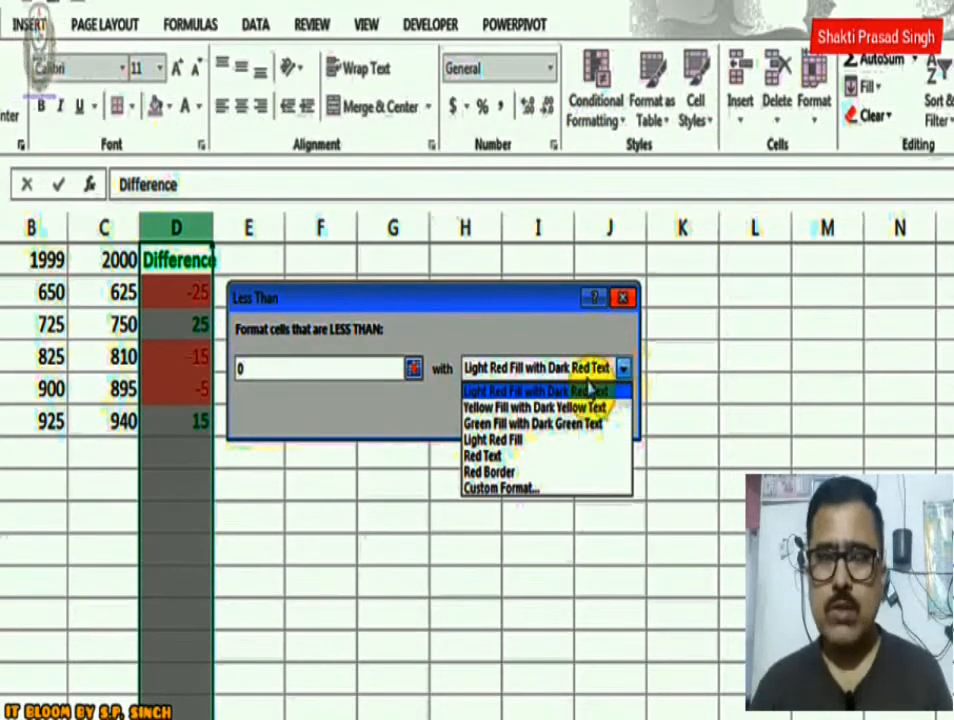
pyautogui.click(503, 458)
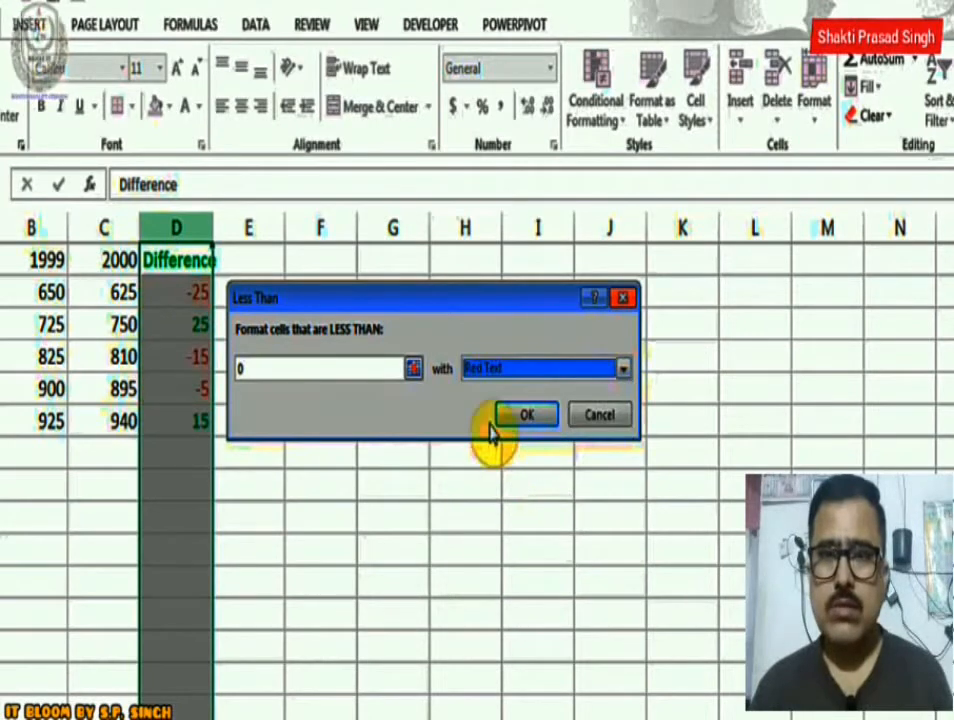
pyautogui.click(525, 415)
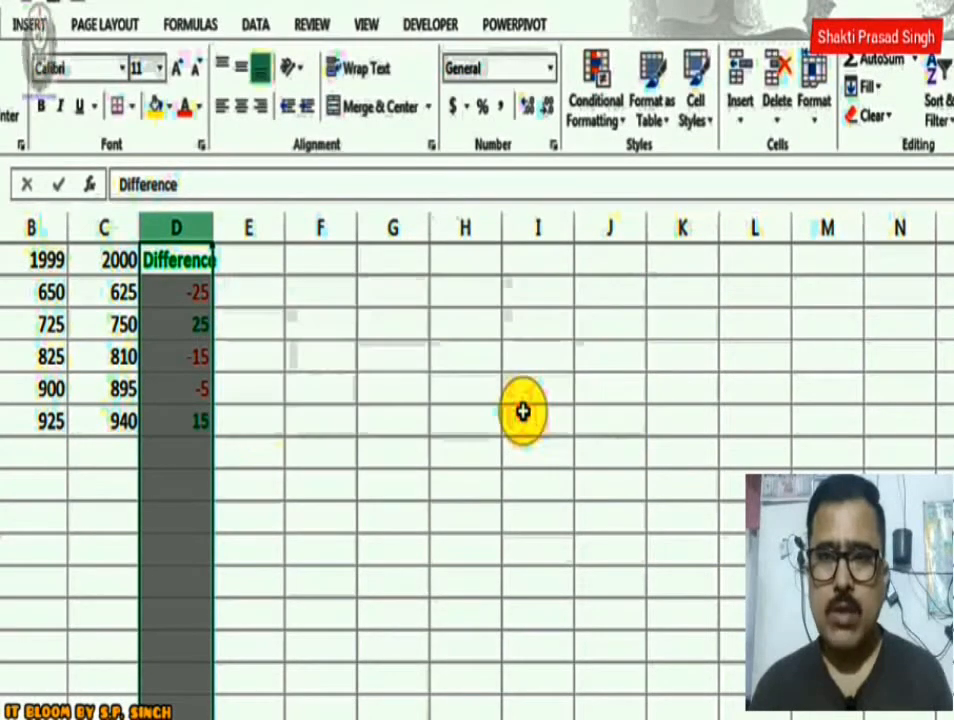
pyautogui.click(296, 324)
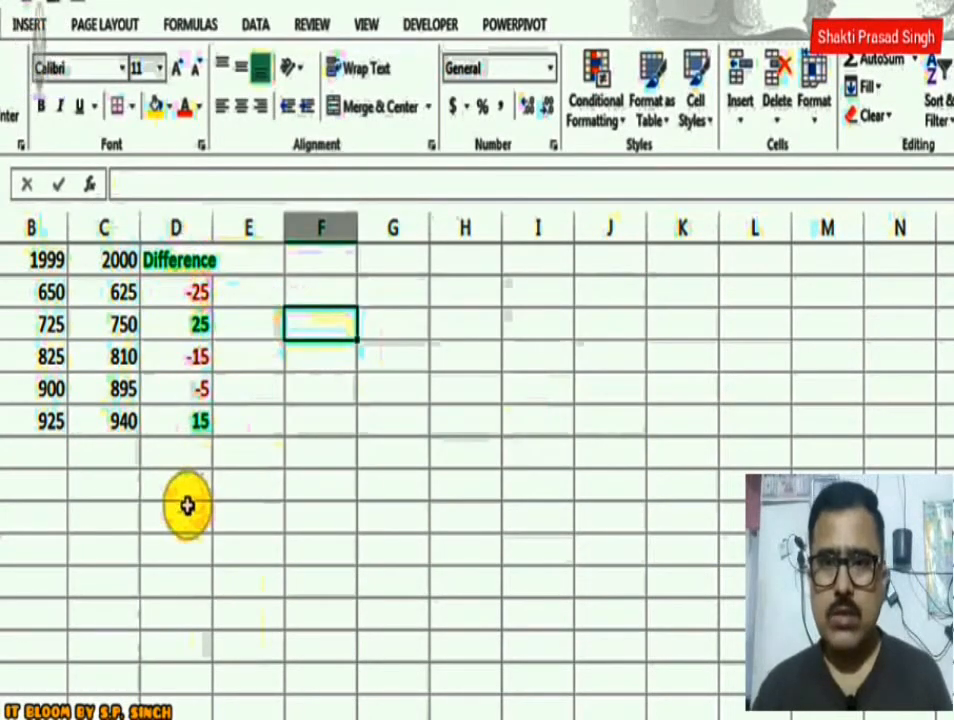
pyautogui.click(118, 292)
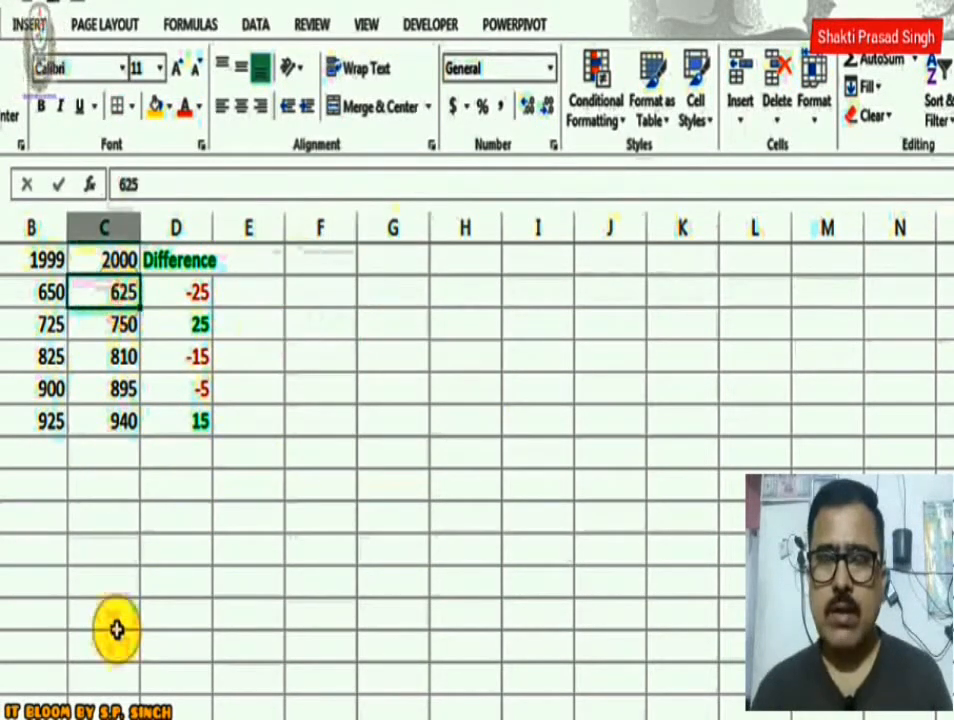
# Test the Difference formatting by changing January's 2000 sales in C2 to 725 and finally to 600.
pyautogui.write('725')
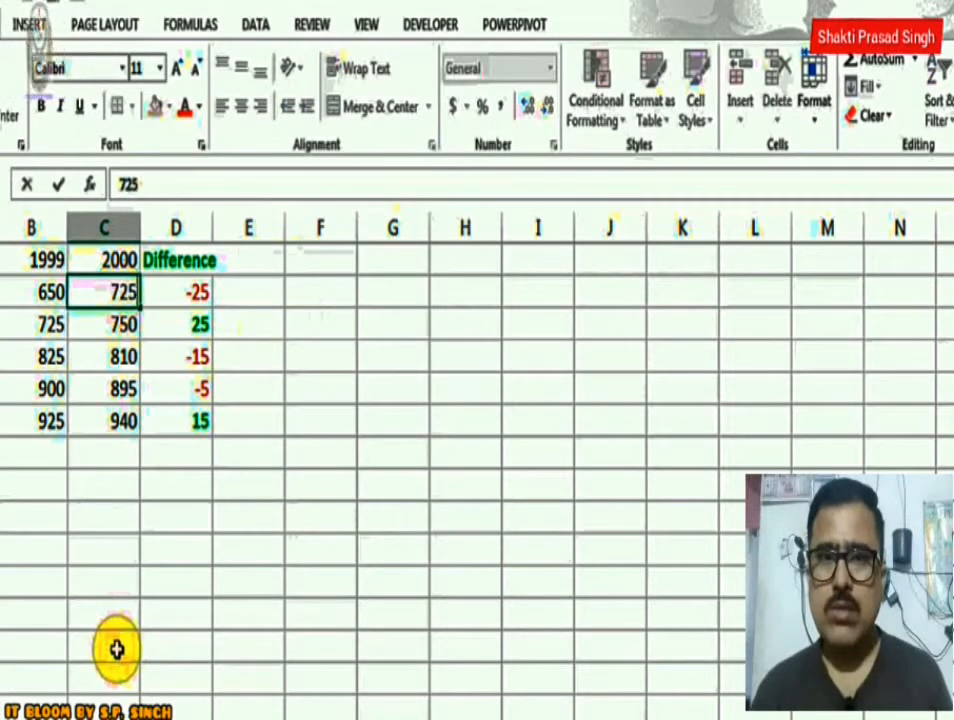
pyautogui.press('Return')
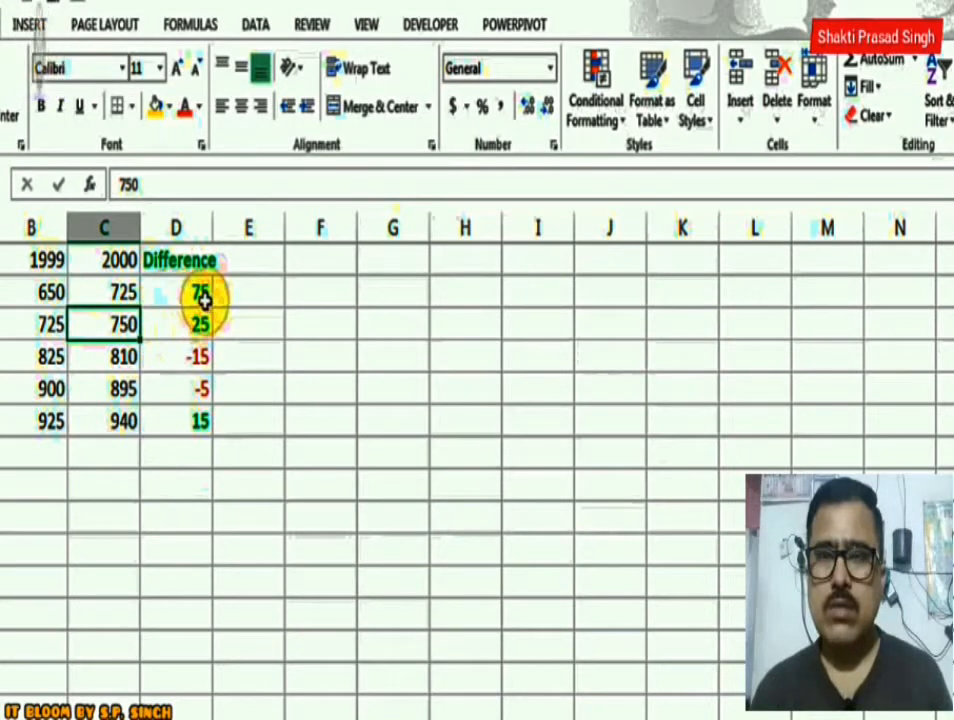
pyautogui.click(103, 292)
pyautogui.write('600')
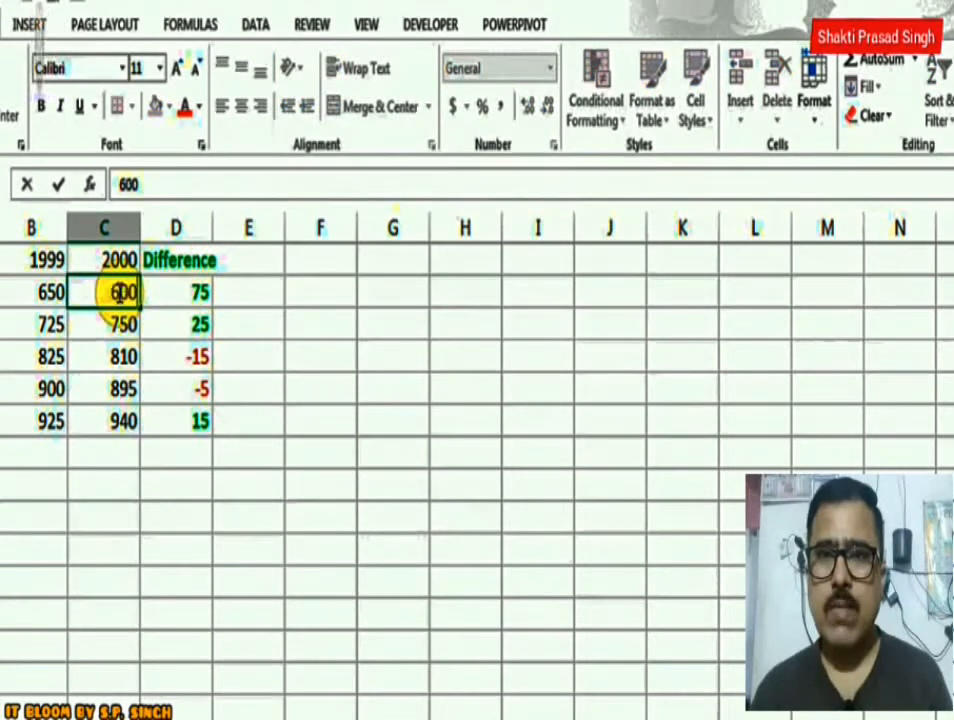
pyautogui.press('Return')
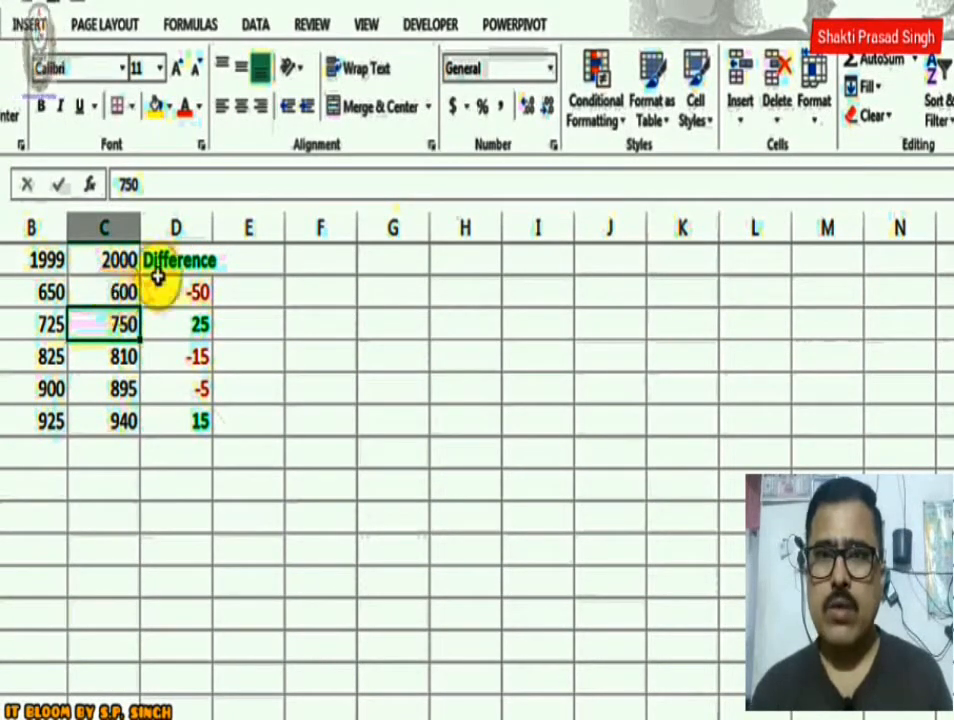
# Clear the green and red conditional formatting rules from the cells of the Difference column D.
pyautogui.click(175, 228)
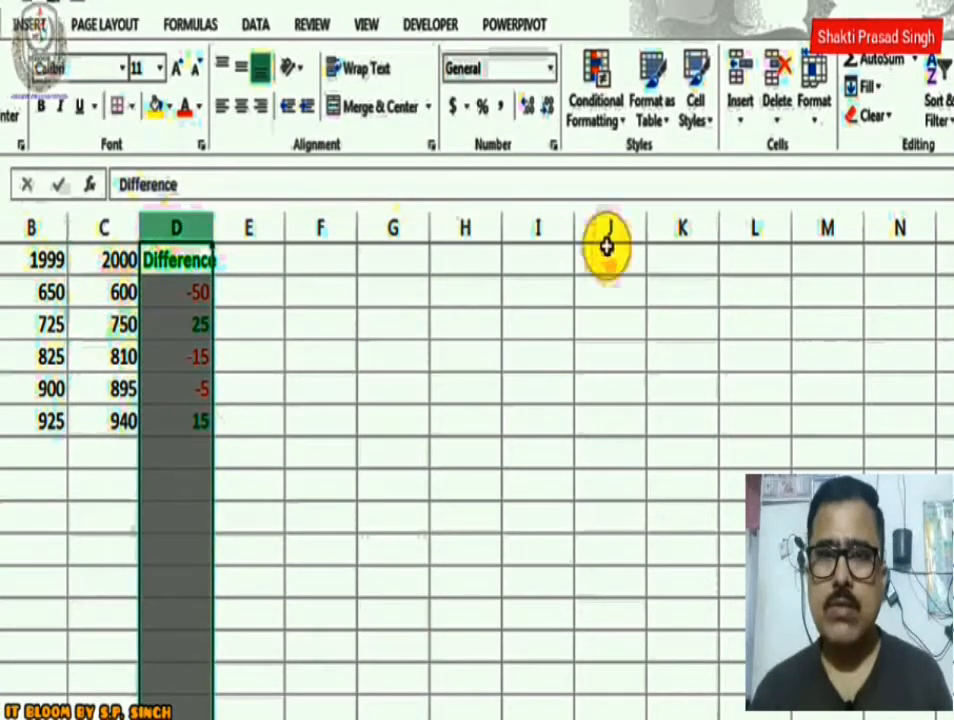
pyautogui.click(603, 128)
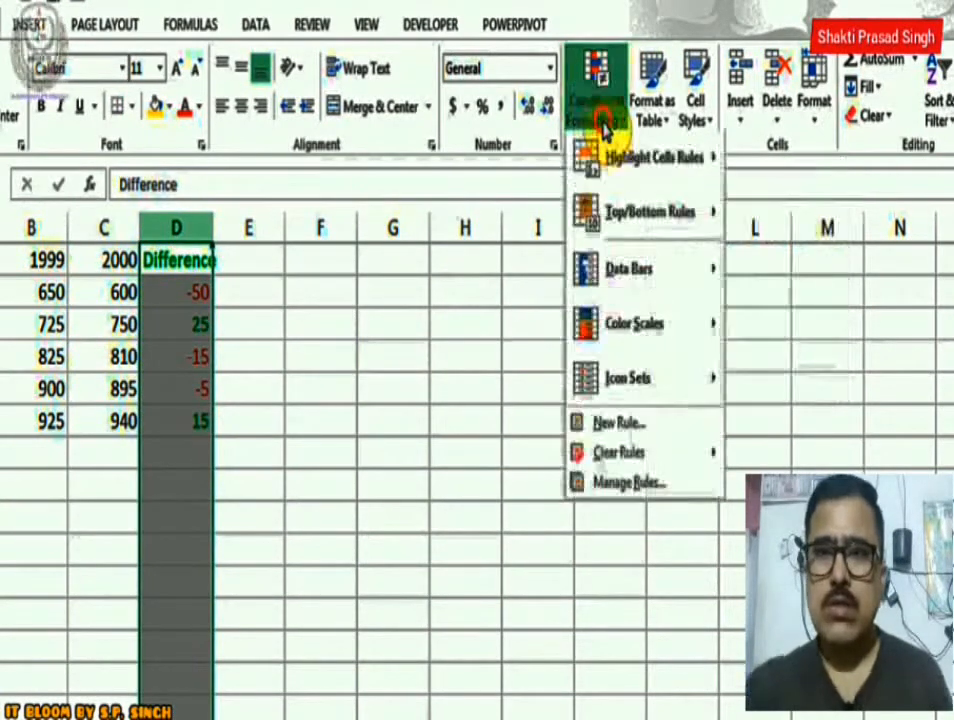
pyautogui.moveTo(612, 462)
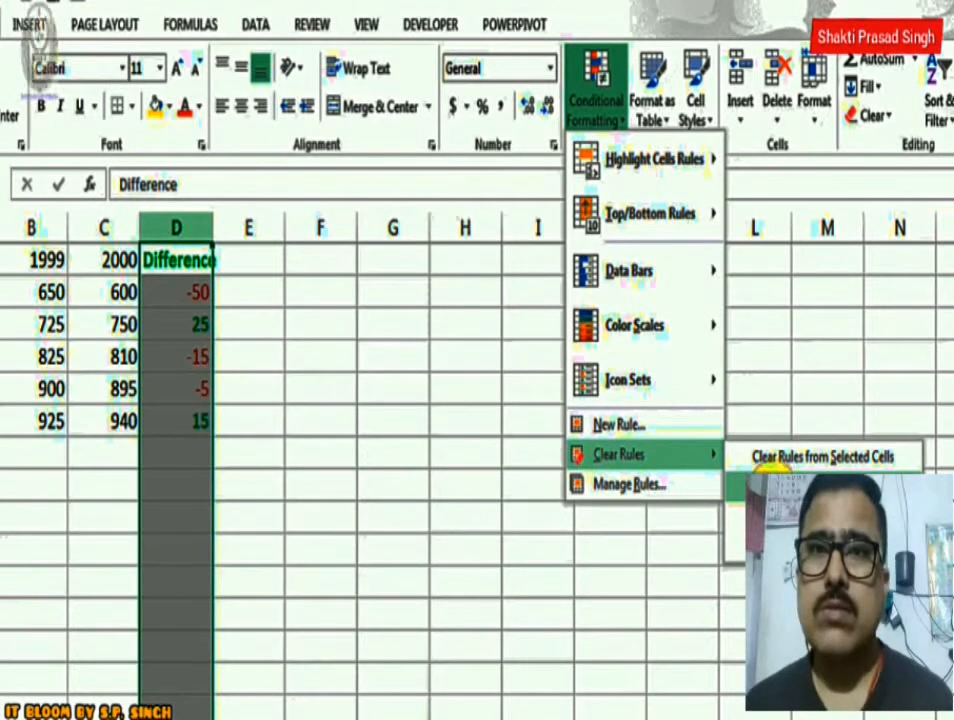
pyautogui.click(770, 458)
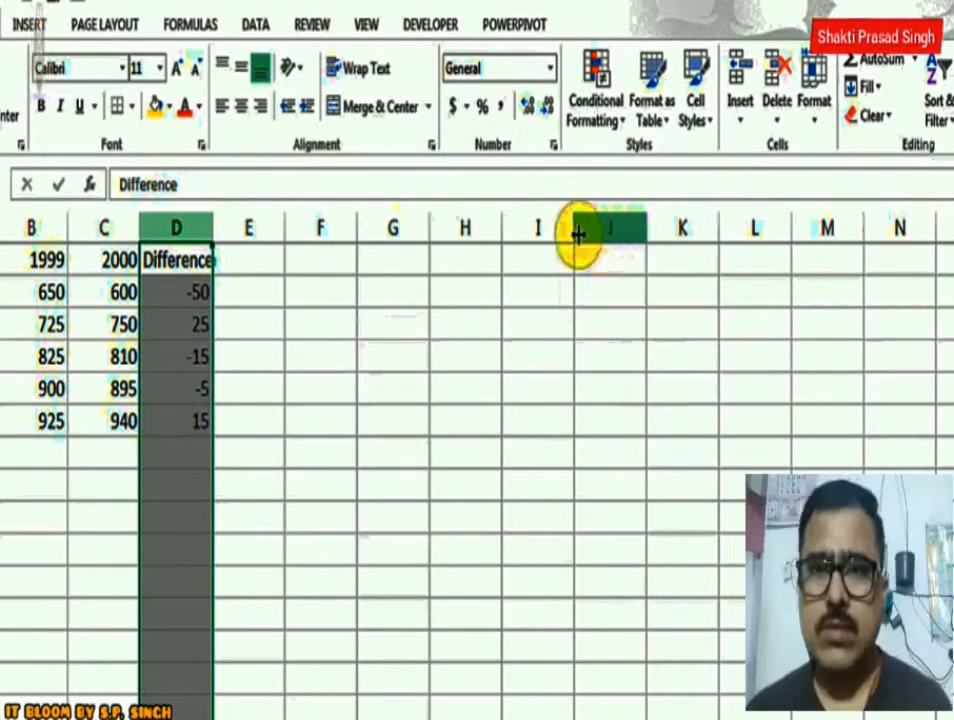
# Apply red gradient-fill data bars to the Difference column D.
pyautogui.click(618, 82)
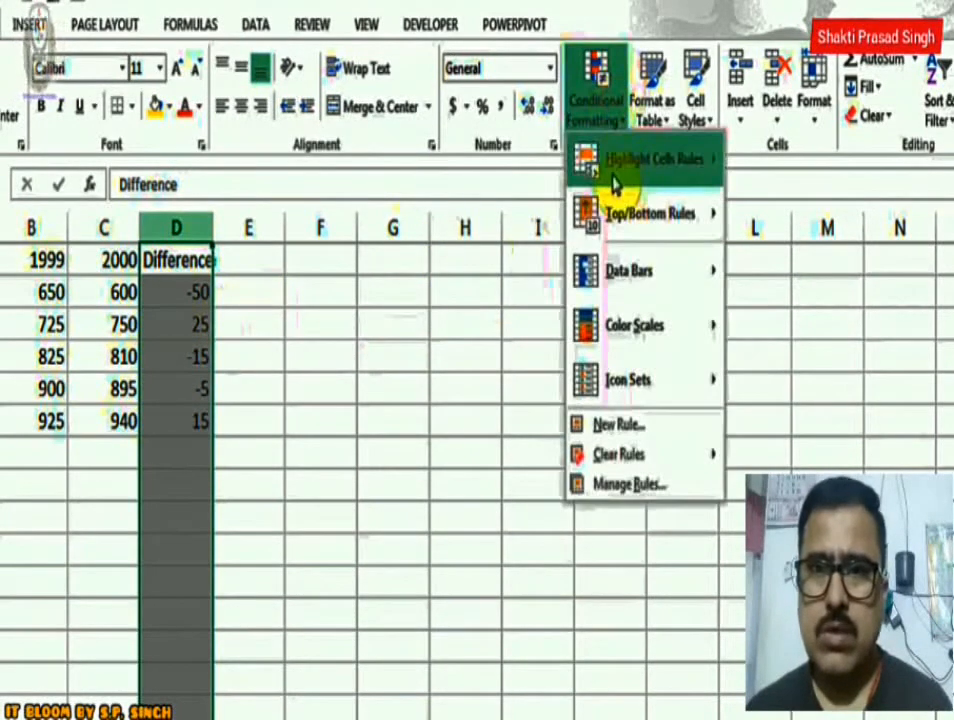
pyautogui.moveTo(614, 185)
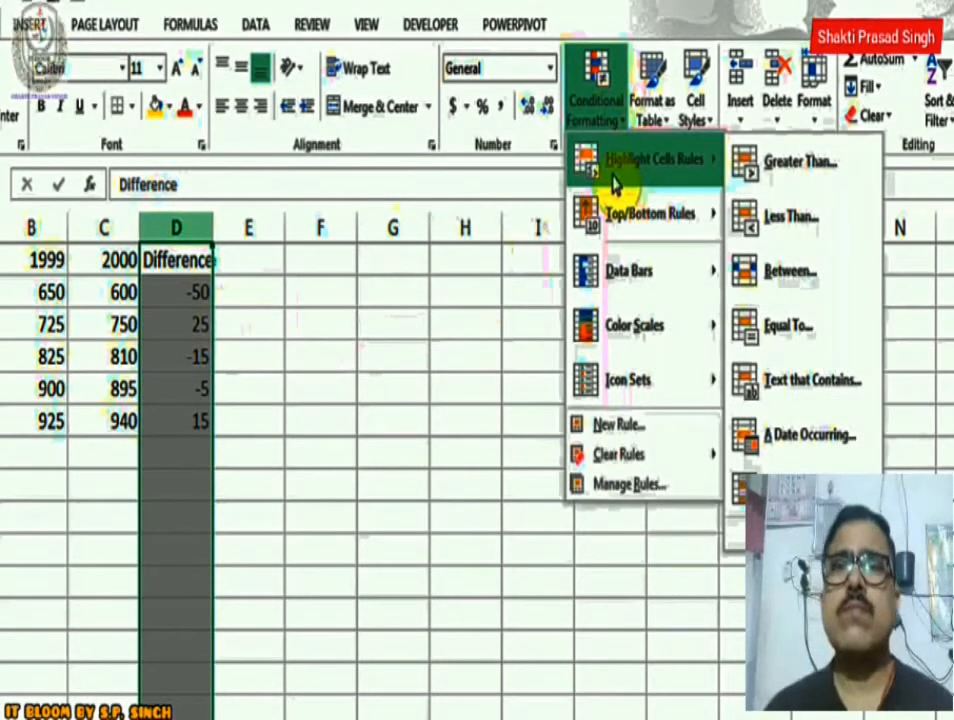
pyautogui.moveTo(615, 272)
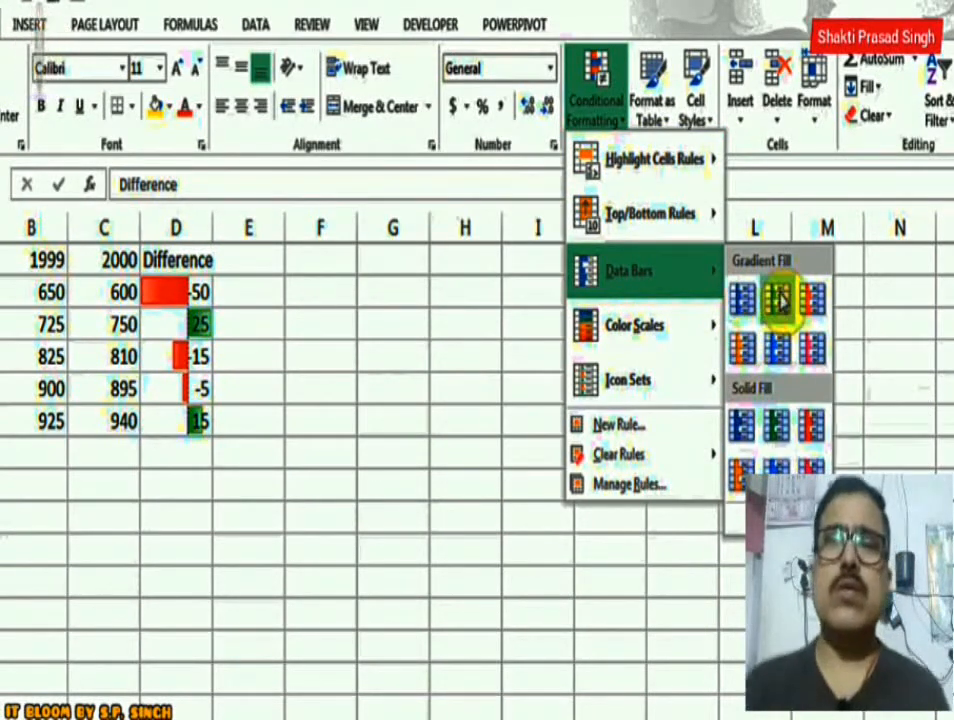
pyautogui.click(808, 315)
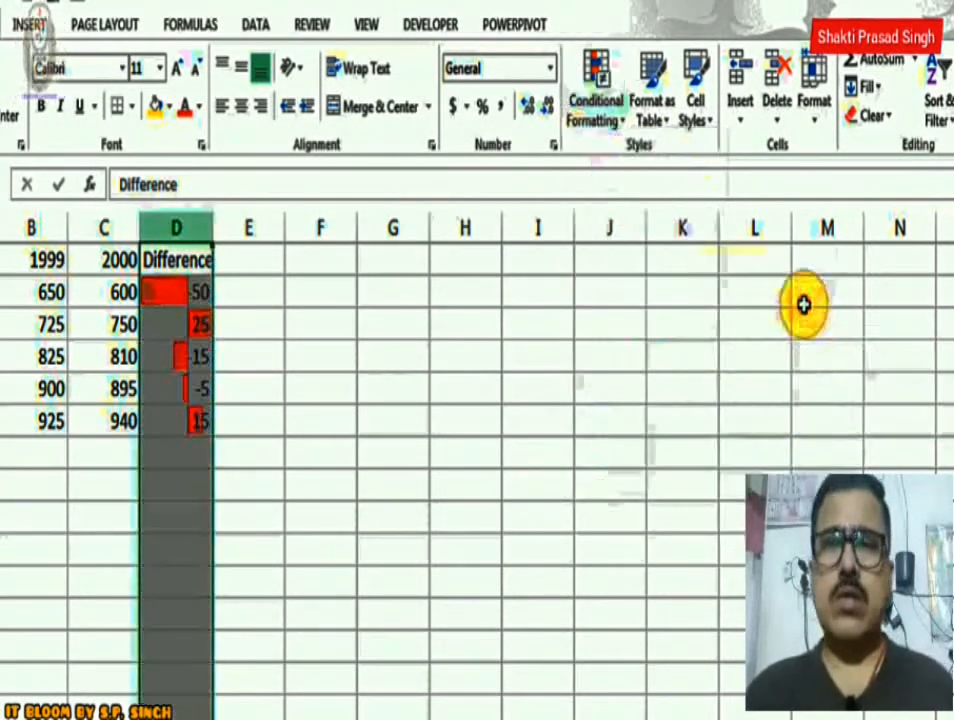
pyautogui.click(185, 261)
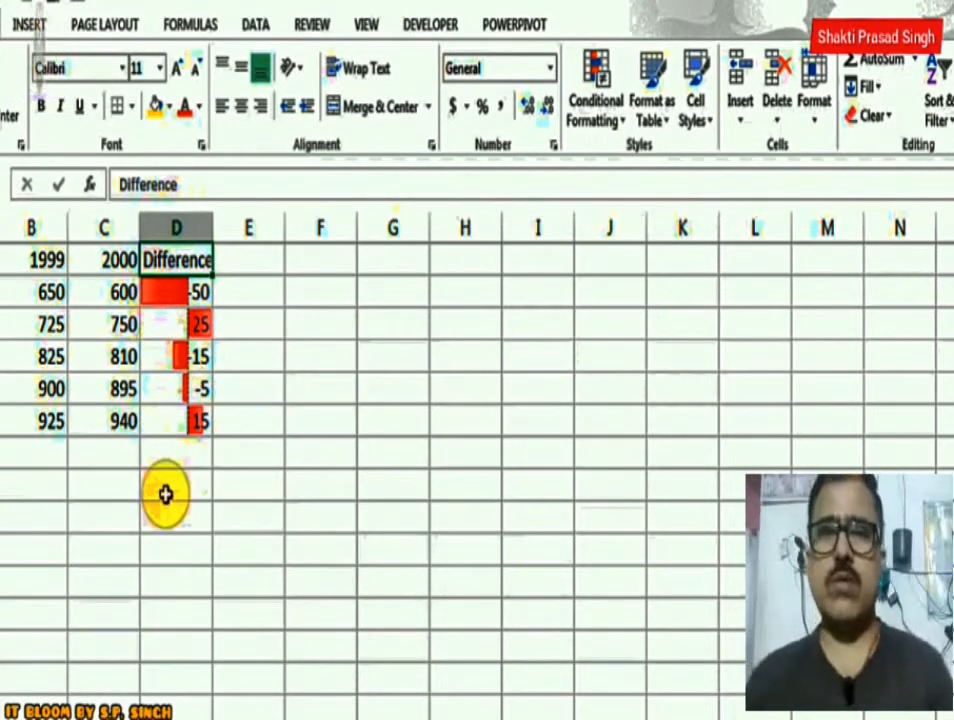
# Preview the Color Scales and Icon Sets conditional formats on column D.
pyautogui.click(176, 228)
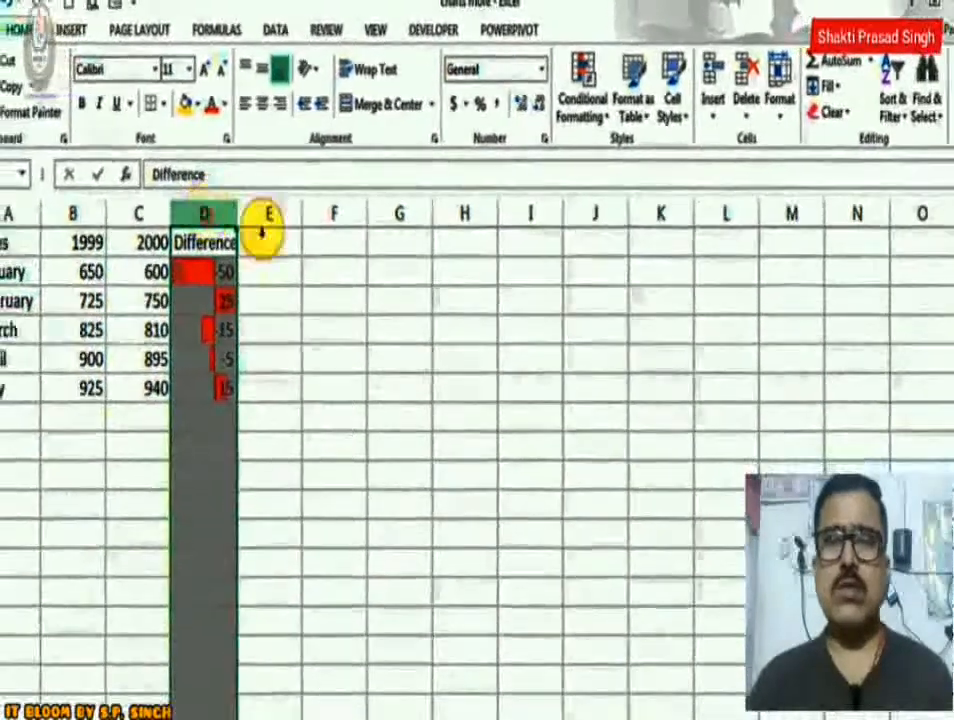
pyautogui.click(580, 108)
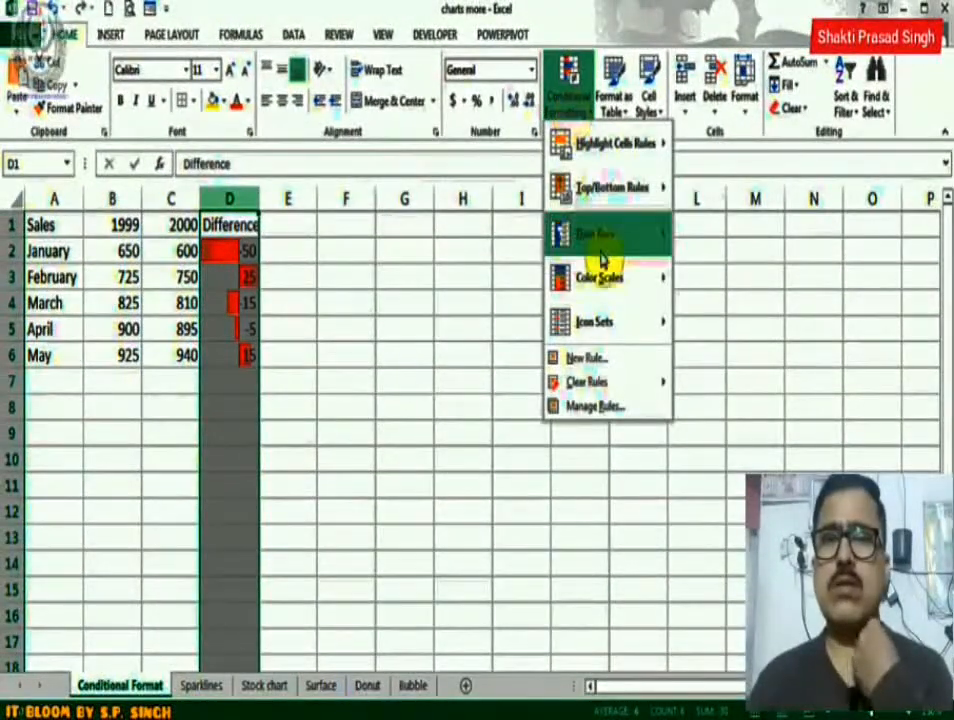
pyautogui.moveTo(603, 280)
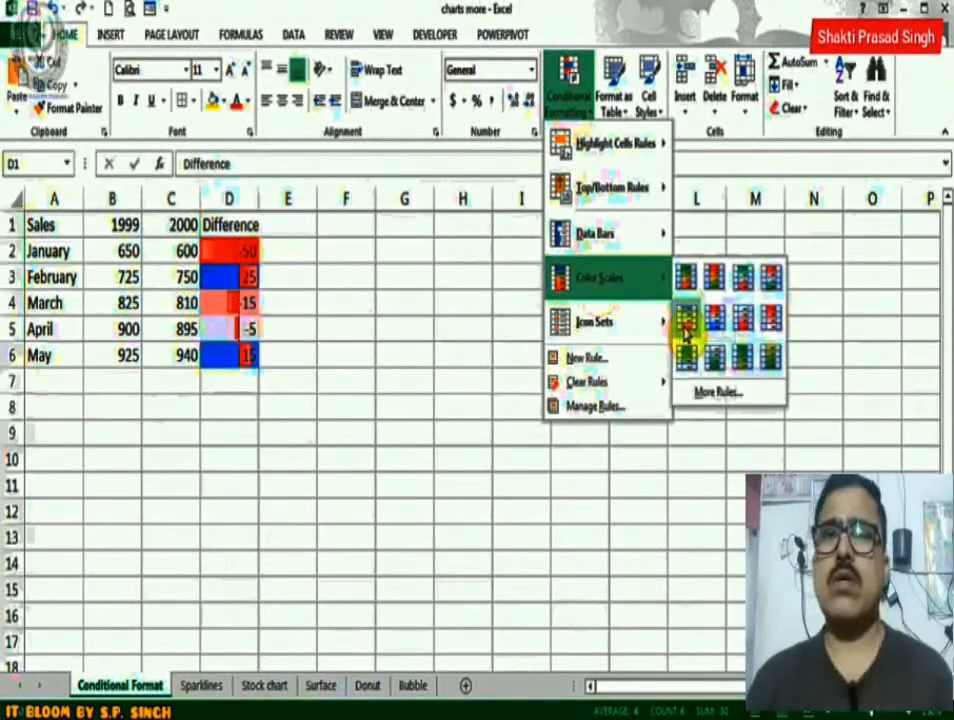
pyautogui.moveTo(618, 320)
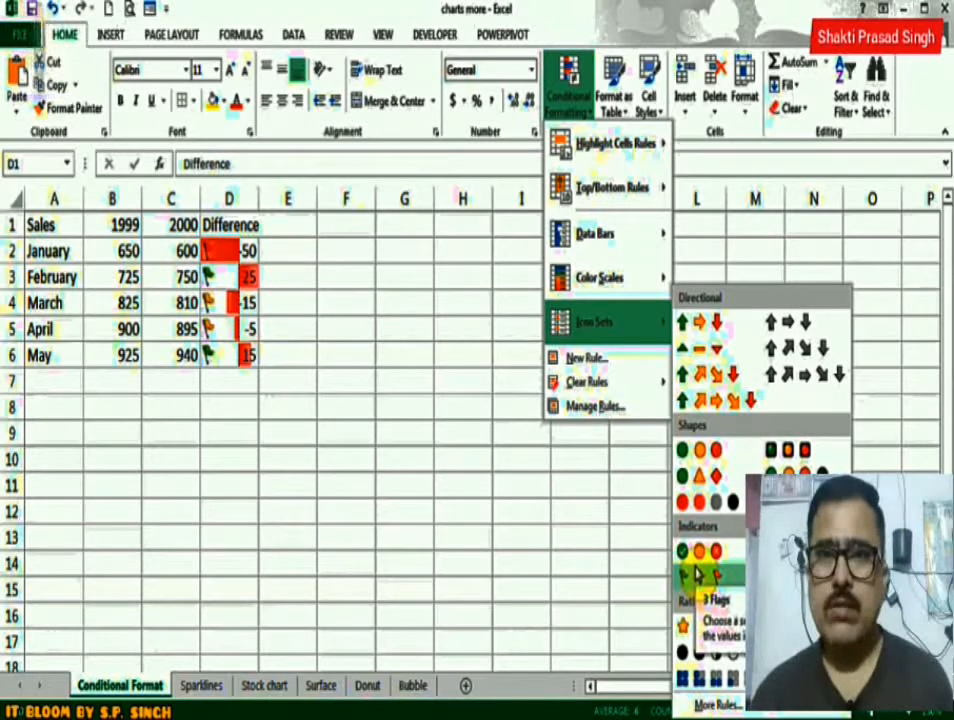
# Review the data bar rule of column D in the rules manager, including its editable rule type, fill and border settings.
pyautogui.click(592, 408)
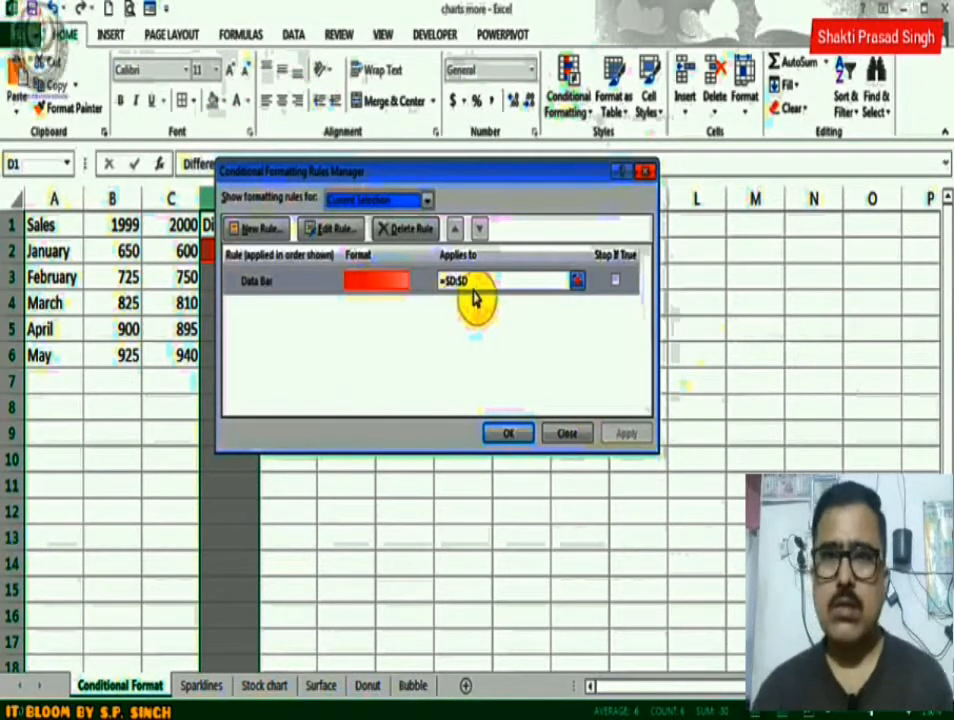
pyautogui.click(328, 232)
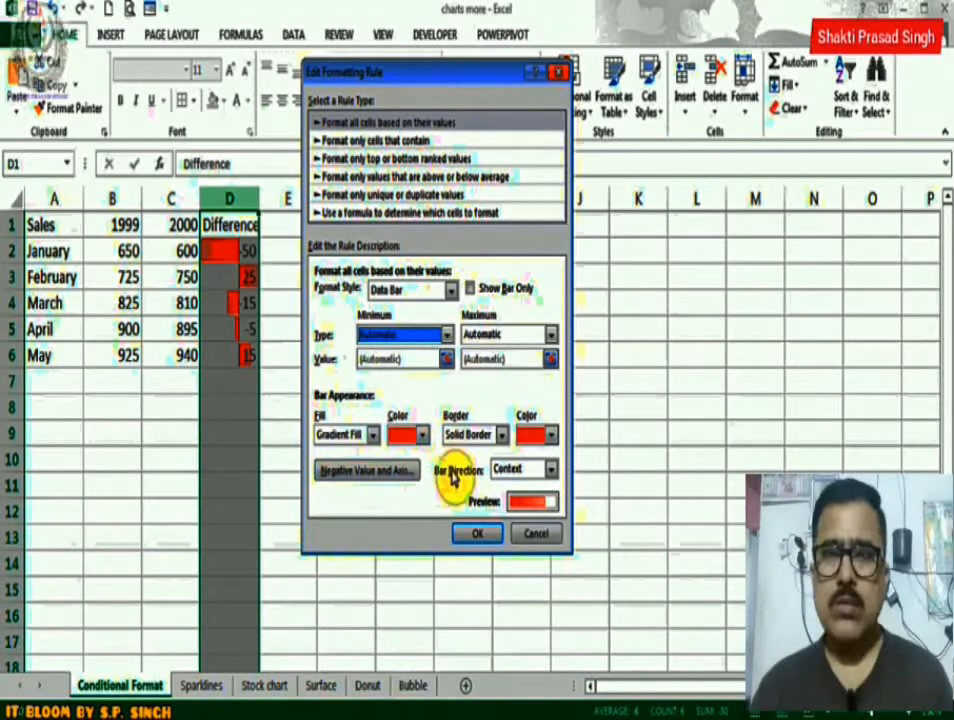
pyautogui.click(488, 538)
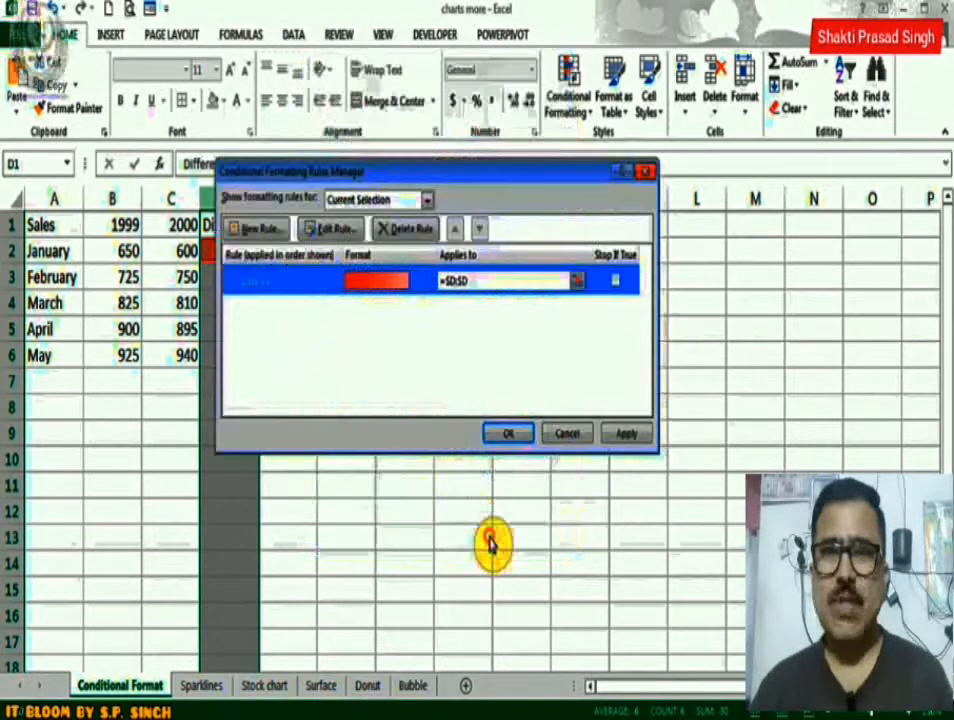
pyautogui.click(510, 433)
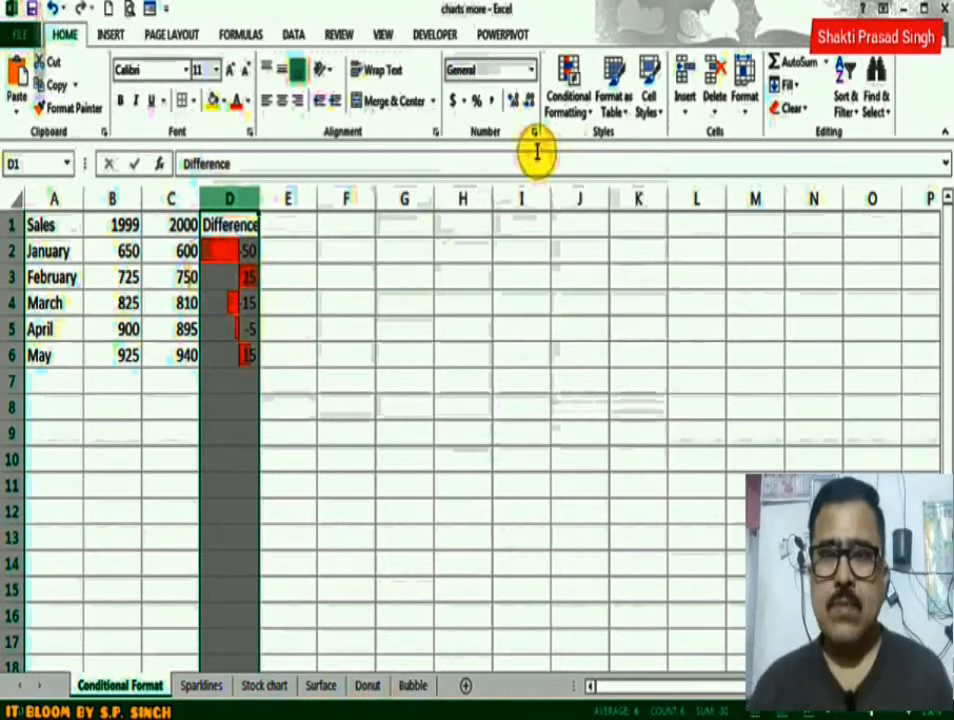
# Remove the red data bars from column D by clearing the rules of the selected cells, and select A1.
pyautogui.click(568, 100)
pyautogui.moveTo(594, 158)
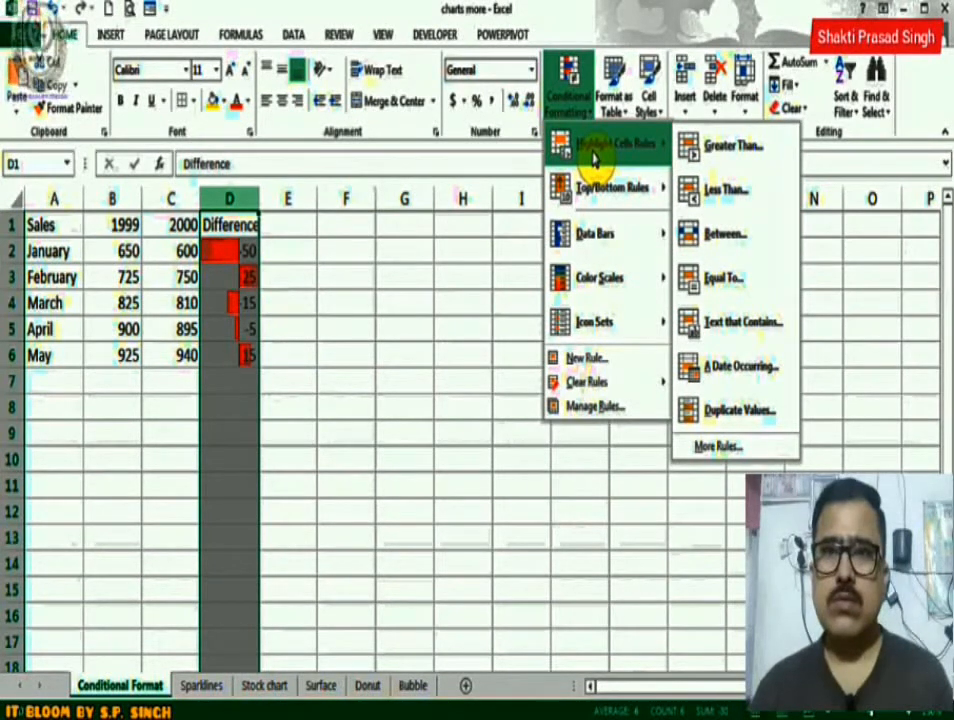
pyautogui.moveTo(586, 385)
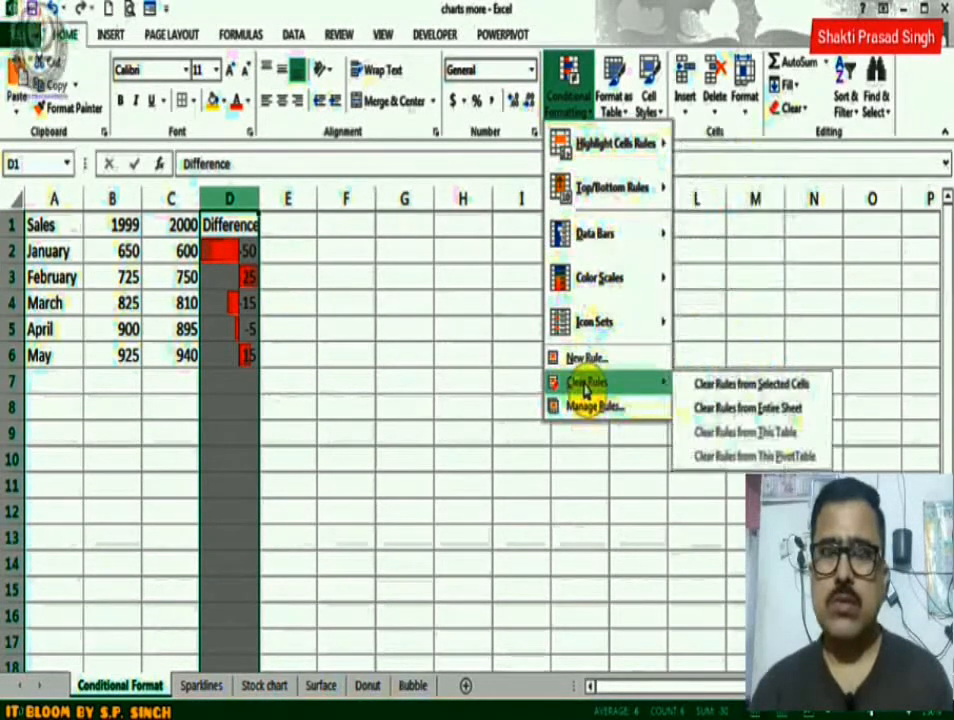
pyautogui.click(707, 388)
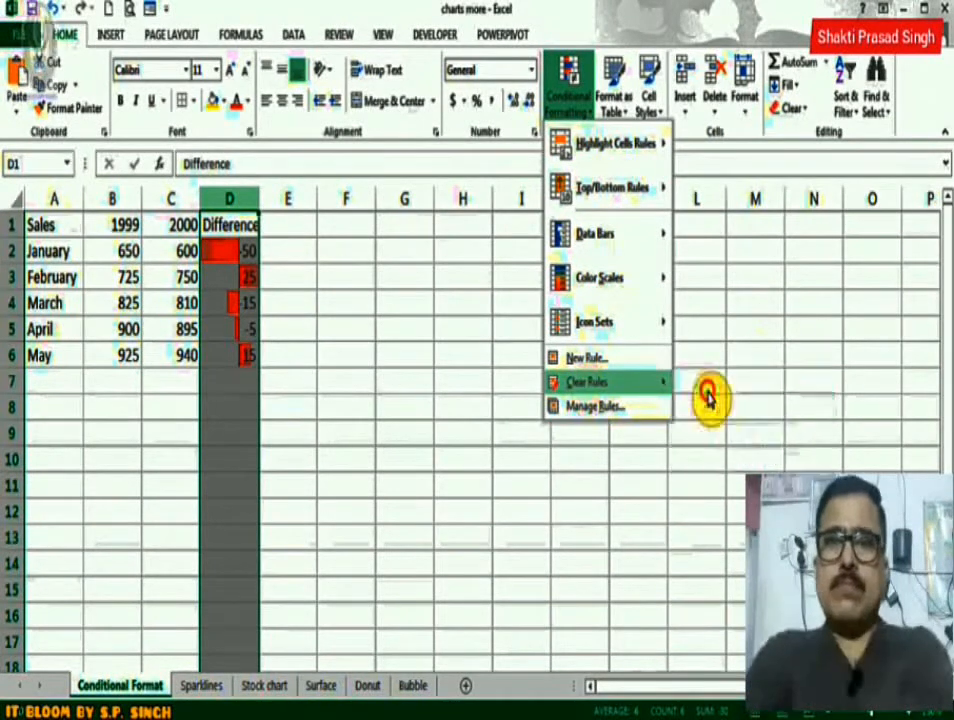
pyautogui.click(64, 231)
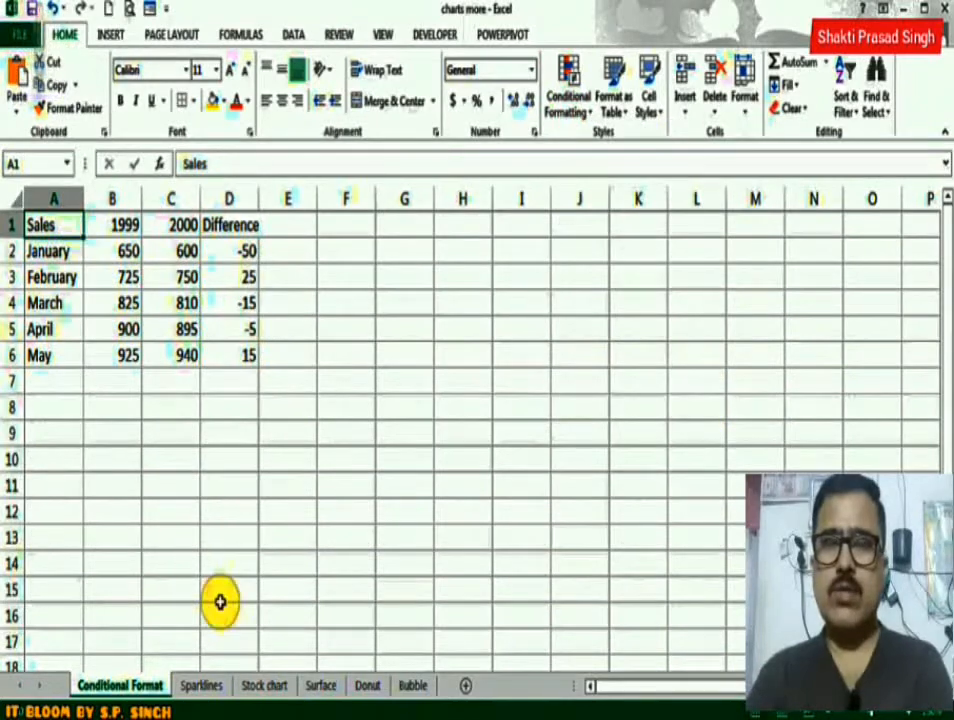
# Switch to the Sparklines sheet, show the insertion commands and select the empty cell B3 before the first employee's scores.
pyautogui.click(201, 686)
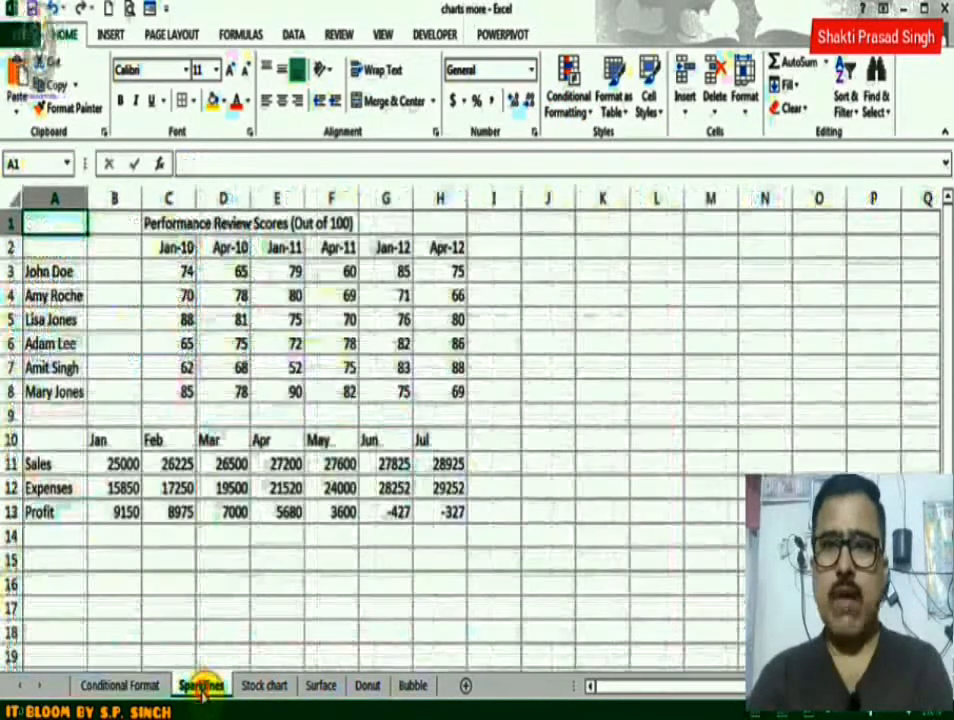
pyautogui.hotkey('alt', 'n')
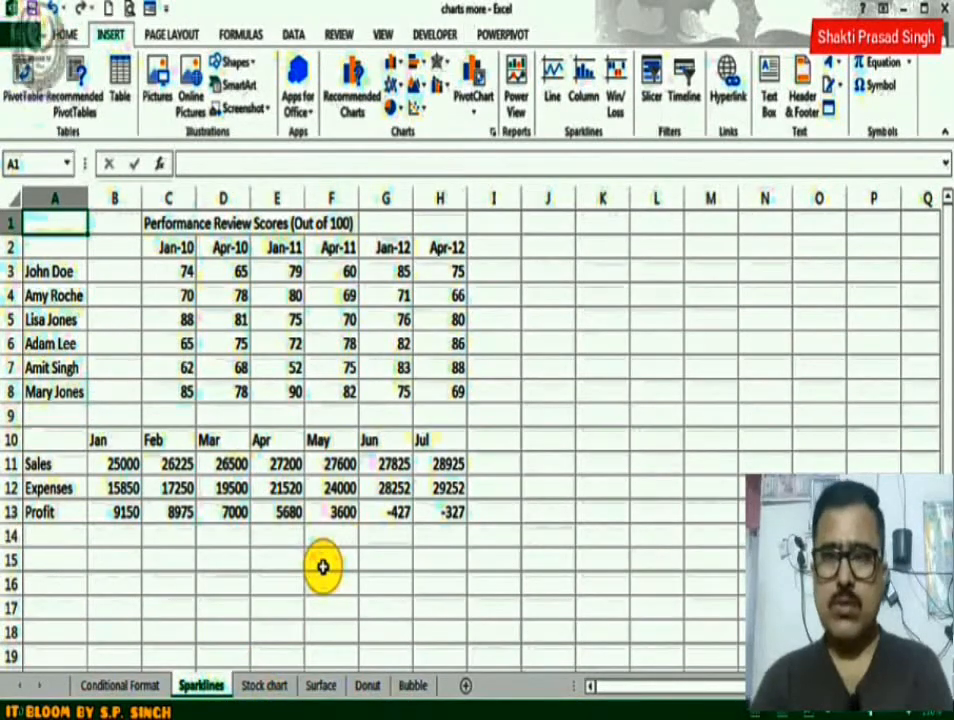
pyautogui.click(118, 271)
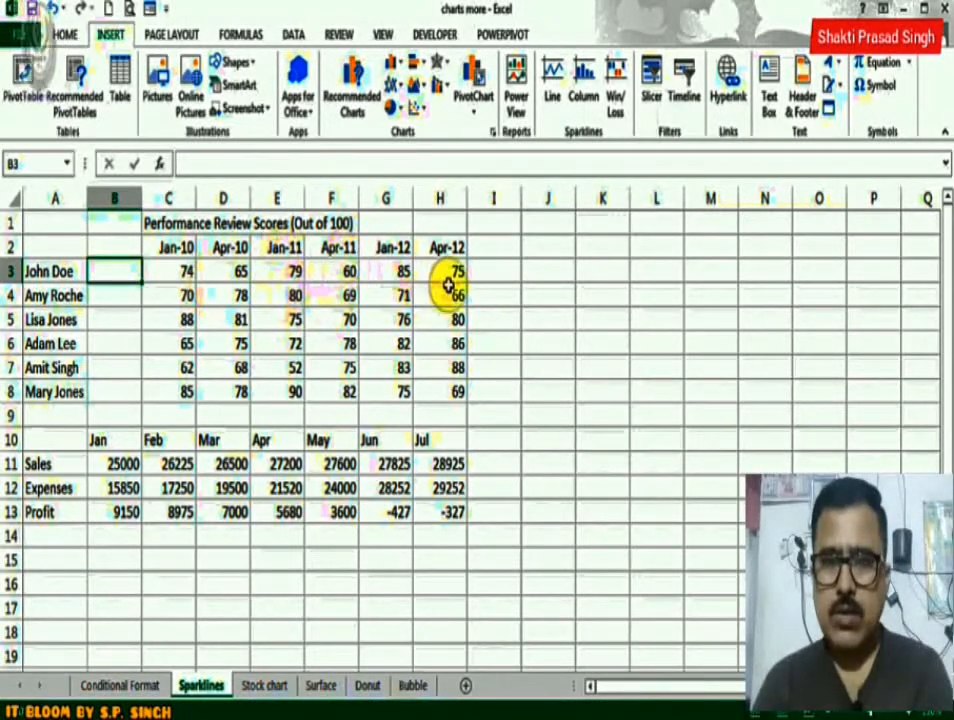
pyautogui.click(501, 279)
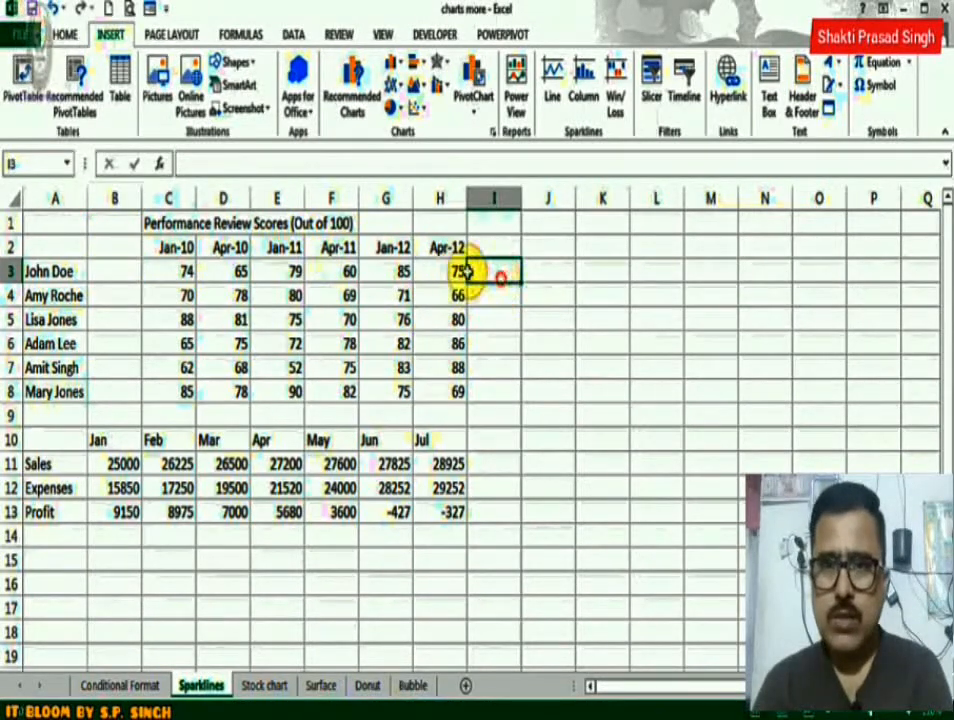
pyautogui.click(121, 262)
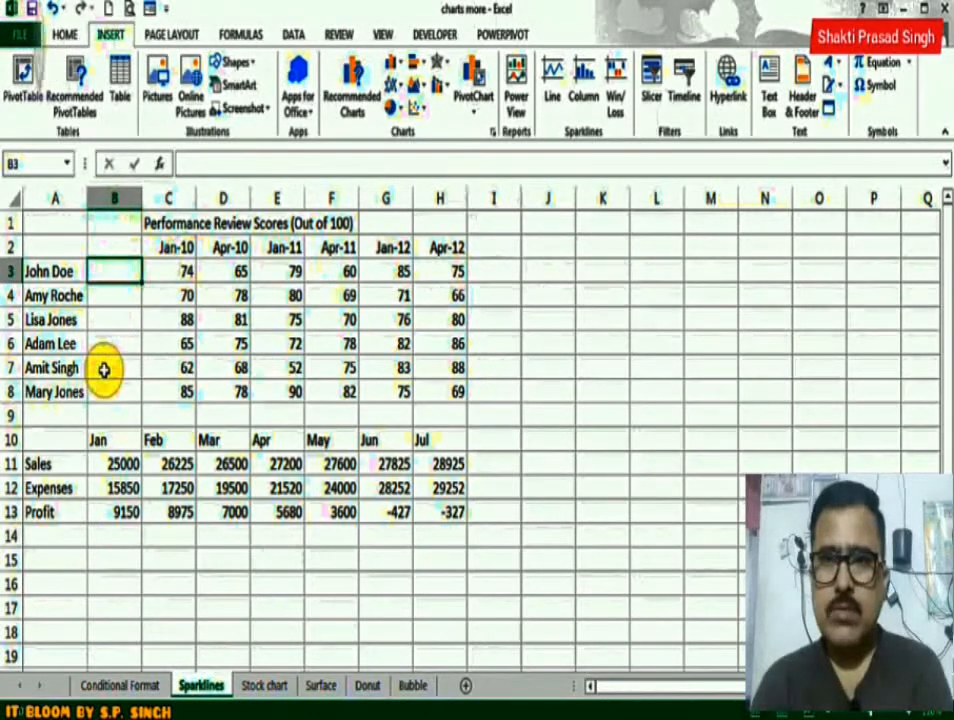
pyautogui.rightClick(110, 272)
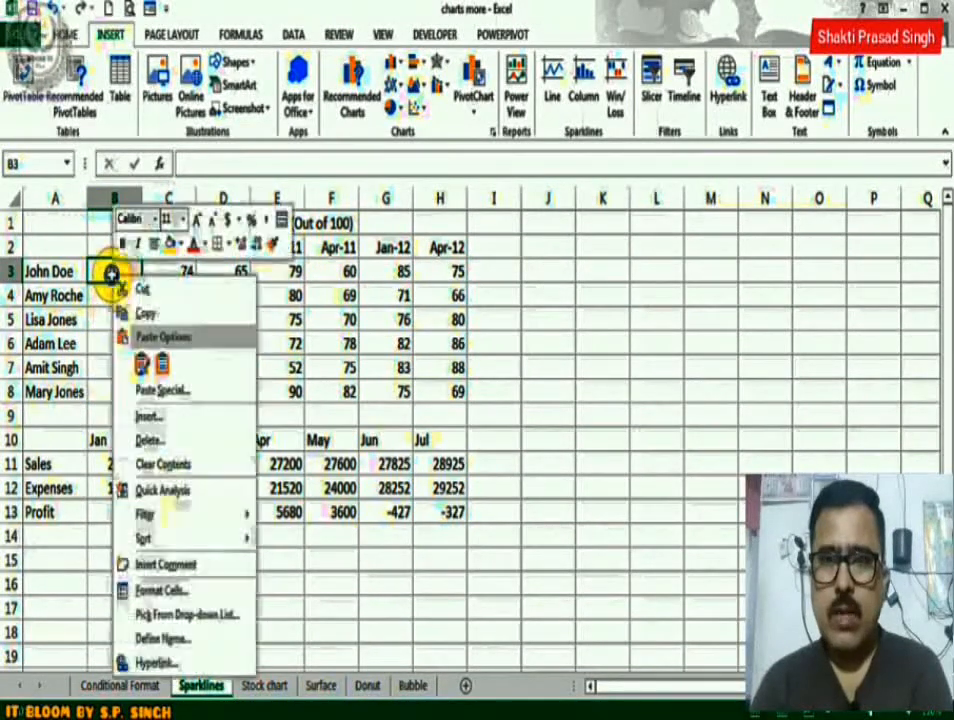
pyautogui.click(165, 418)
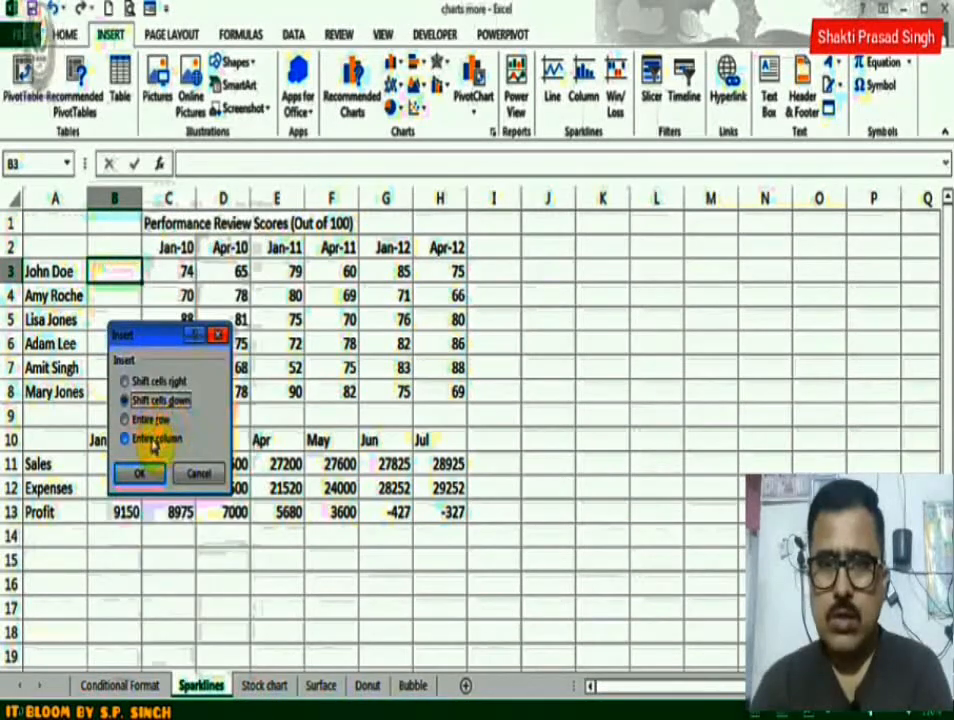
pyautogui.click(150, 439)
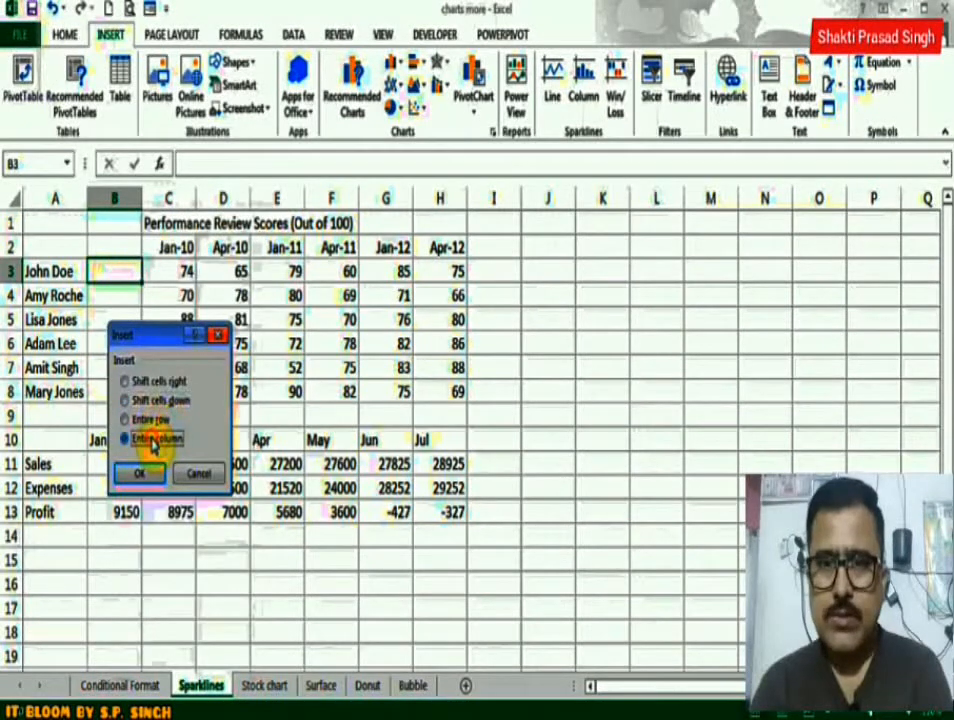
pyautogui.click(203, 473)
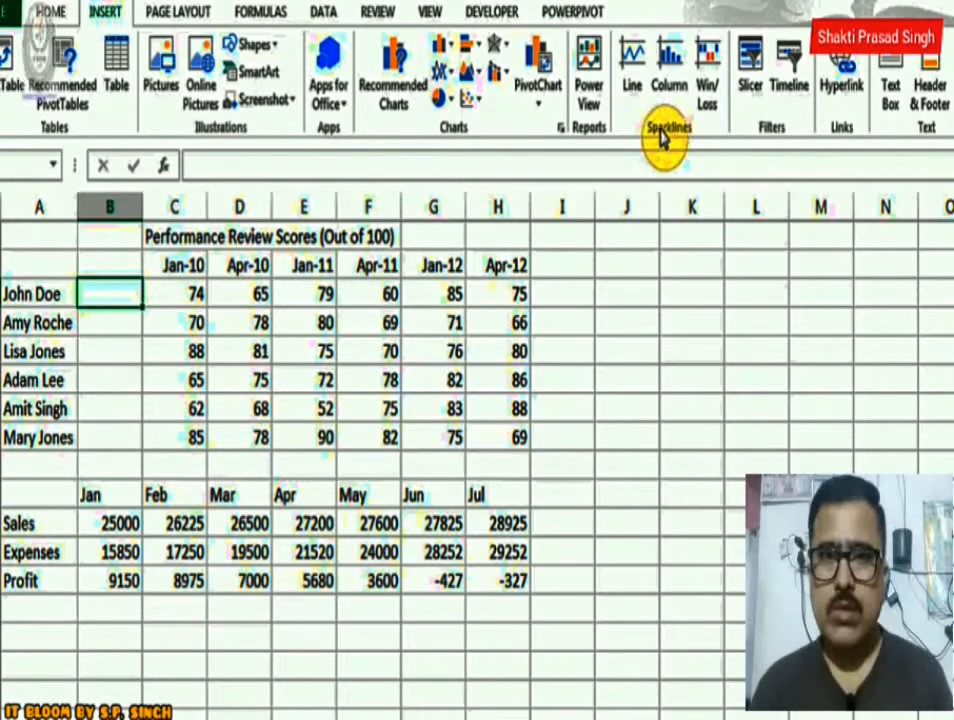
# Create line sparklines from the performance scores in C3:H8, placed in B3:B8.
pyautogui.click(634, 68)
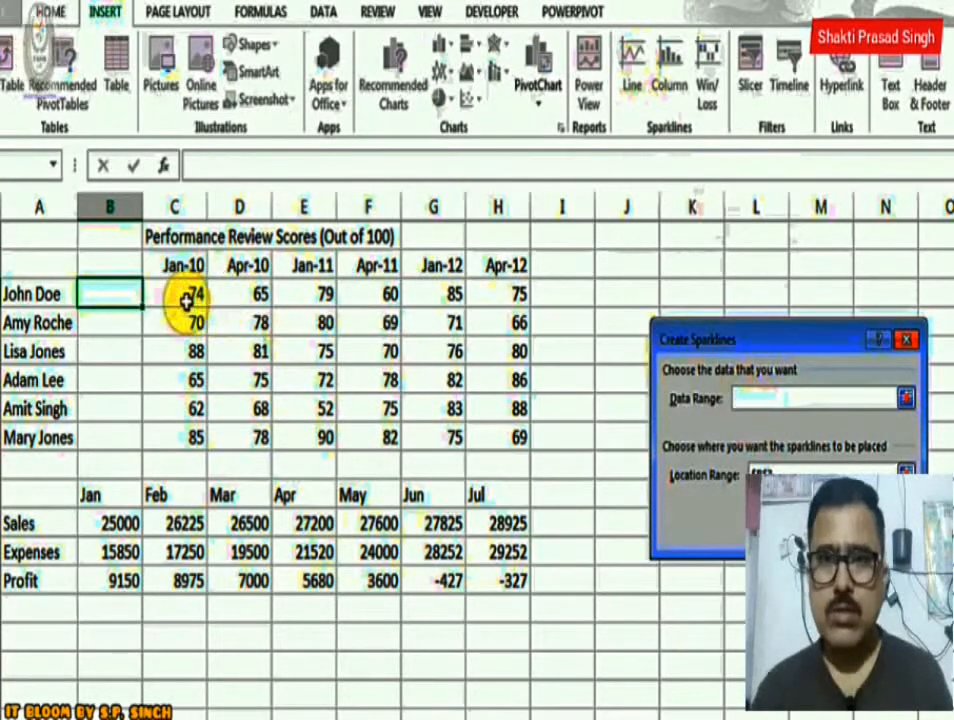
pyautogui.moveTo(187, 298); pyautogui.dragTo(487, 437)
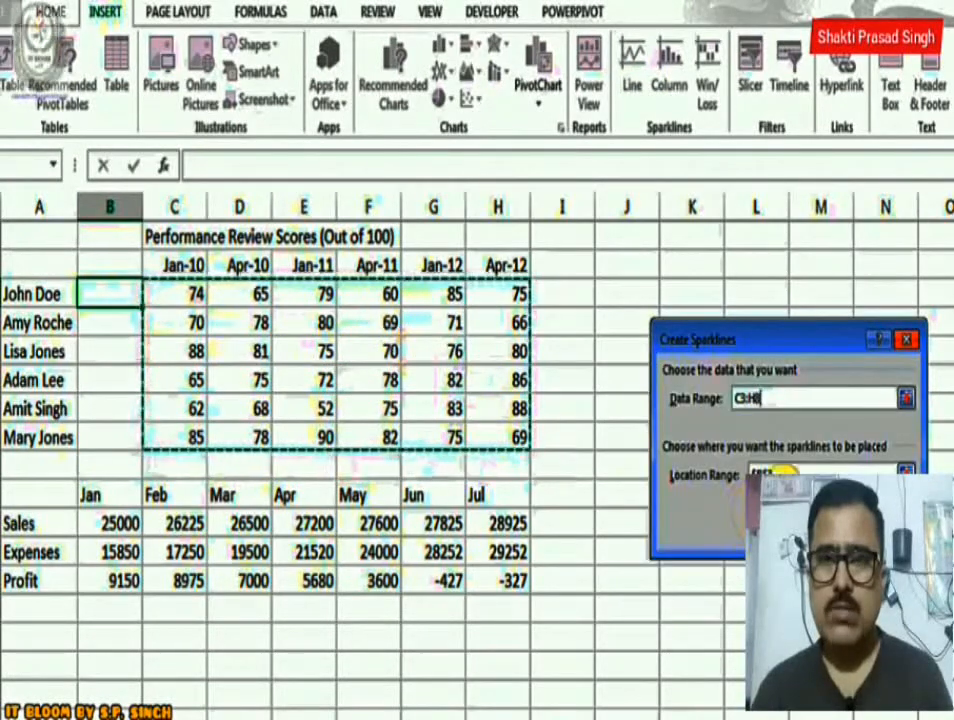
pyautogui.click(785, 472)
pyautogui.press('BackSpace')
pyautogui.press('BackSpace')
pyautogui.press('BackSpace')
pyautogui.press('BackSpace')
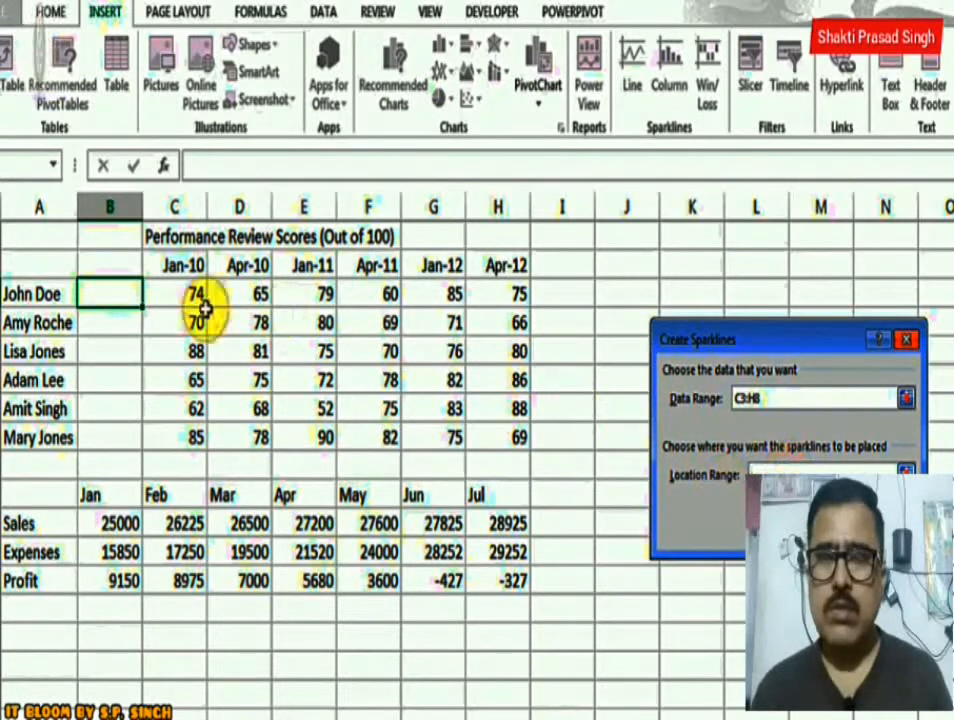
pyautogui.moveTo(106, 292); pyautogui.dragTo(111, 428)
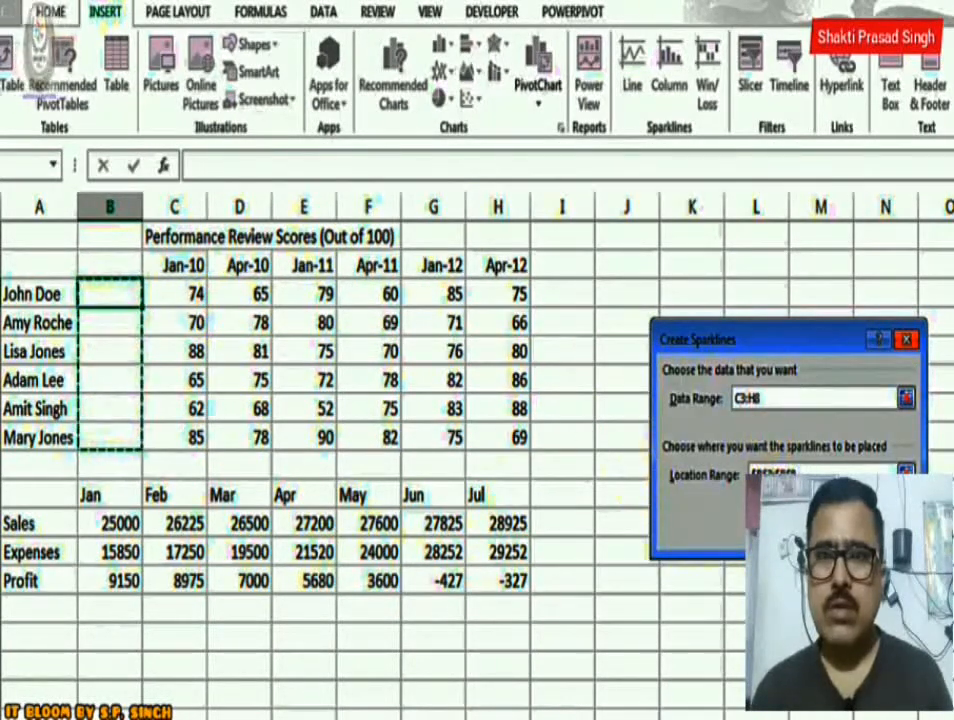
pyautogui.click(811, 532)
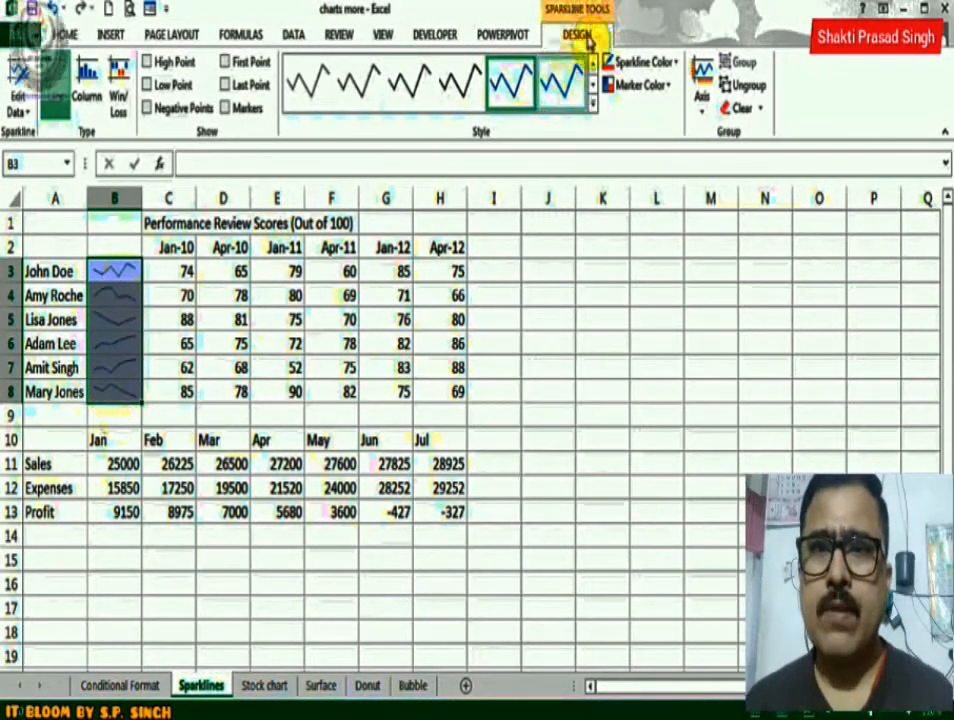
# Apply an orange preset style to the sparklines in B3:B8 and set the sparkline color to red.
pyautogui.click(591, 104)
pyautogui.click(358, 205)
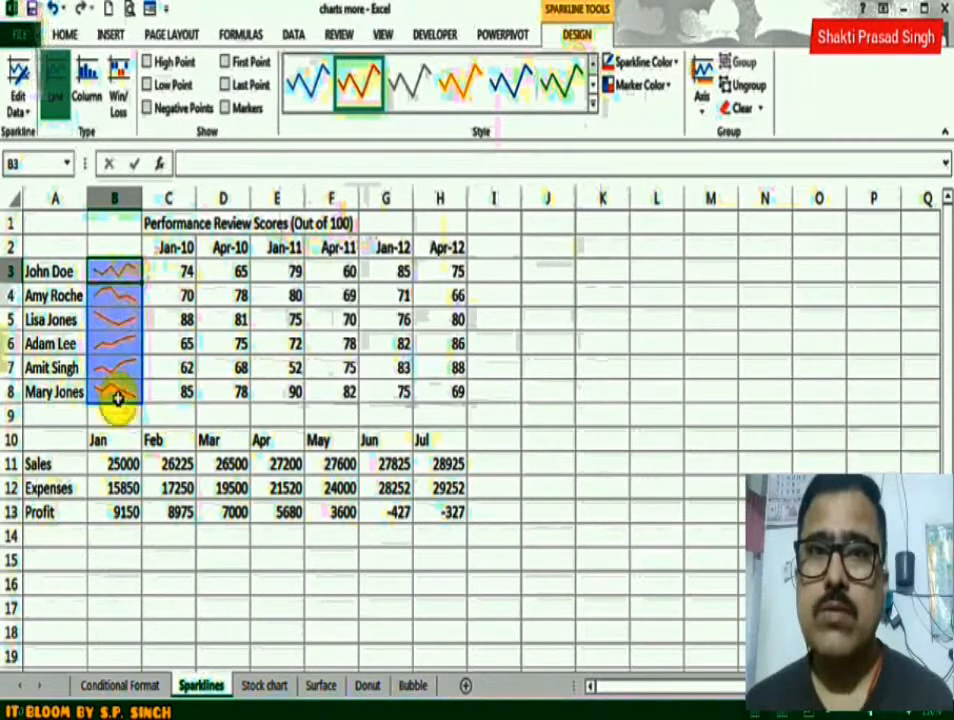
pyautogui.click(670, 66)
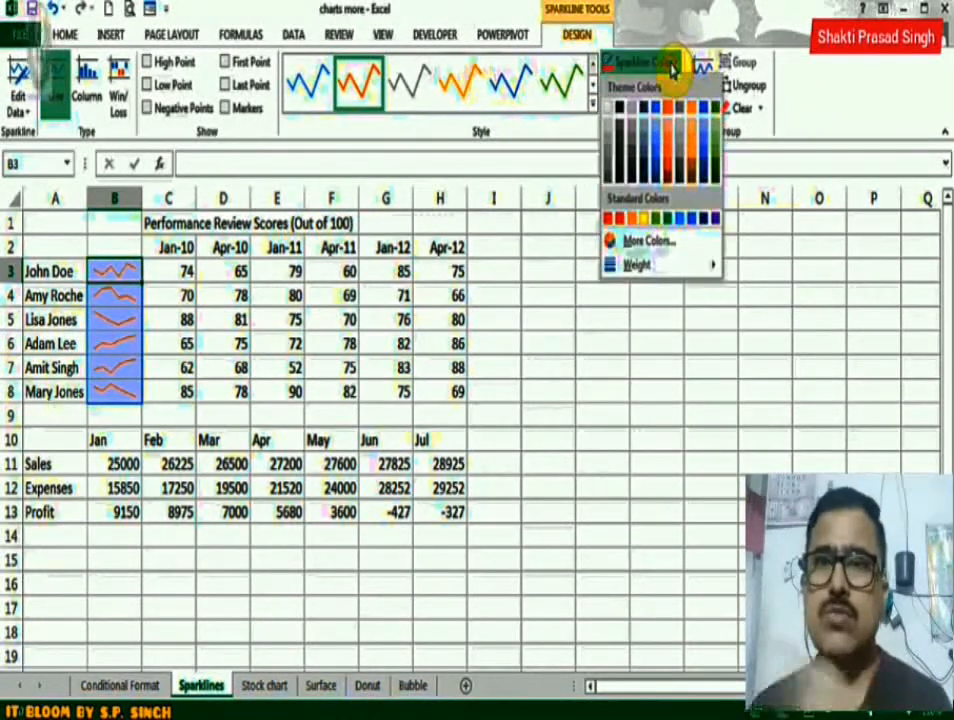
pyautogui.click(620, 217)
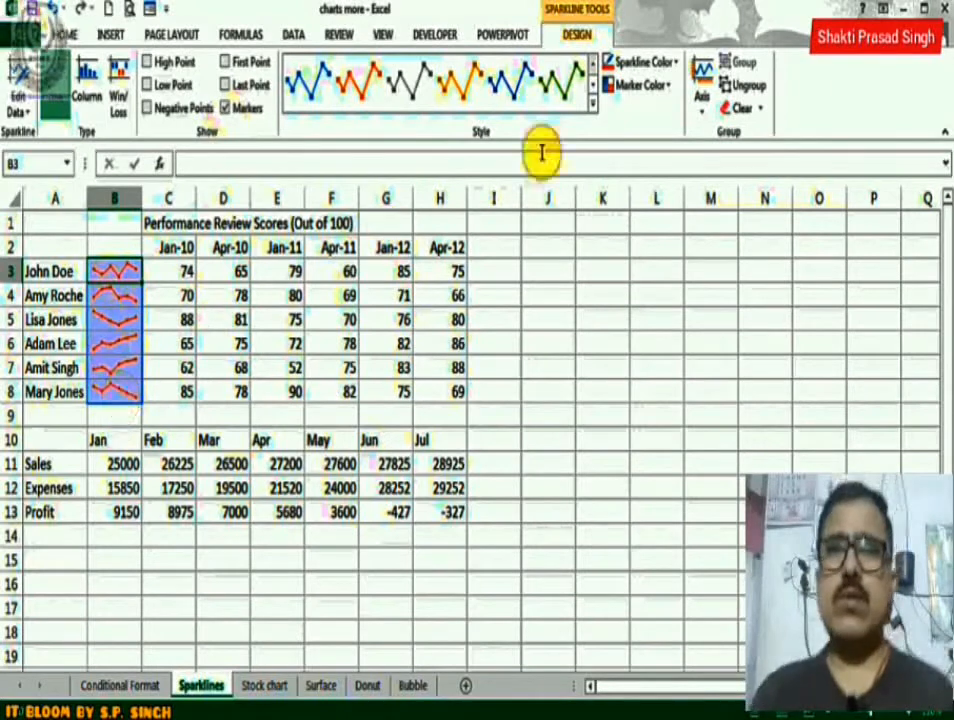
# Show markers on the red sparklines in B3:B8 and set the marker color to black.
pyautogui.click(665, 92)
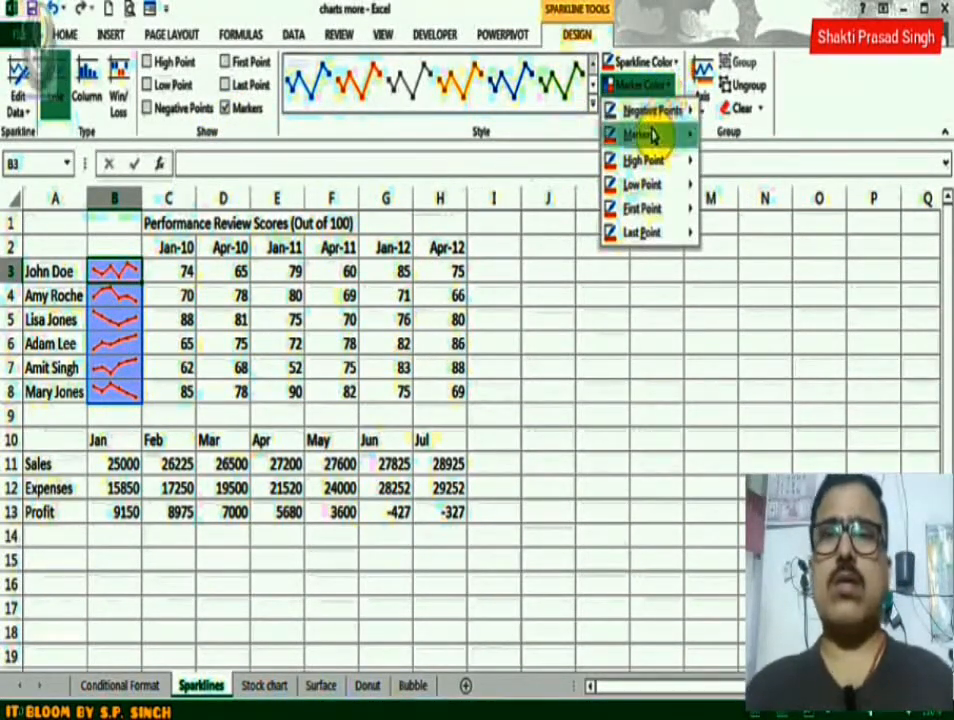
pyautogui.moveTo(652, 137)
pyautogui.click(718, 159)
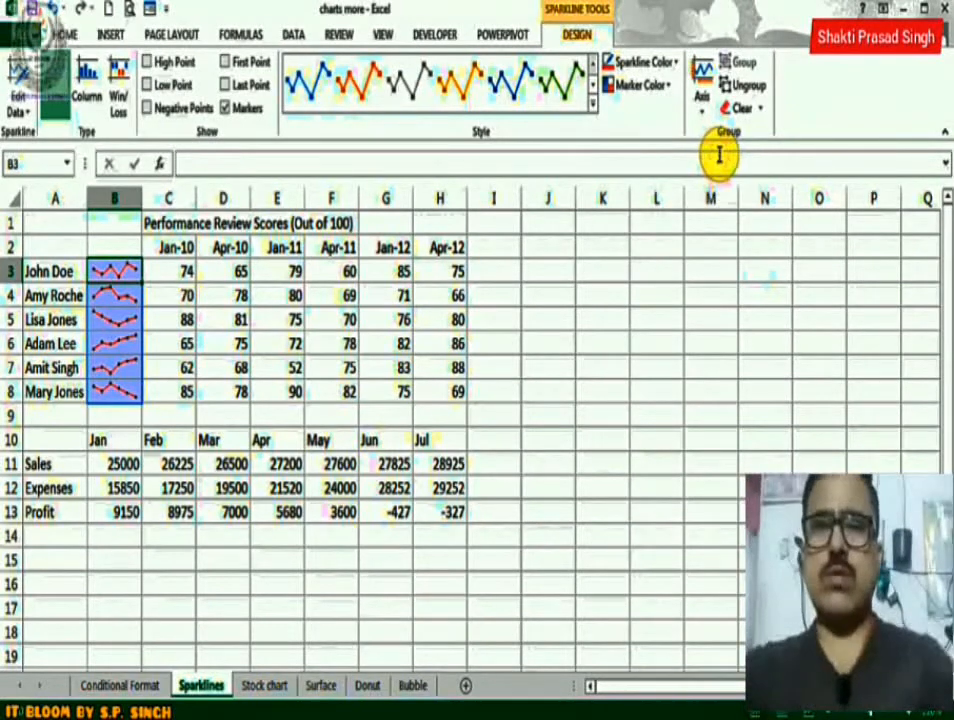
# View the sparkline data editing options, then change the B3:B8 sparklines to columns and back to lines.
pyautogui.click(22, 113)
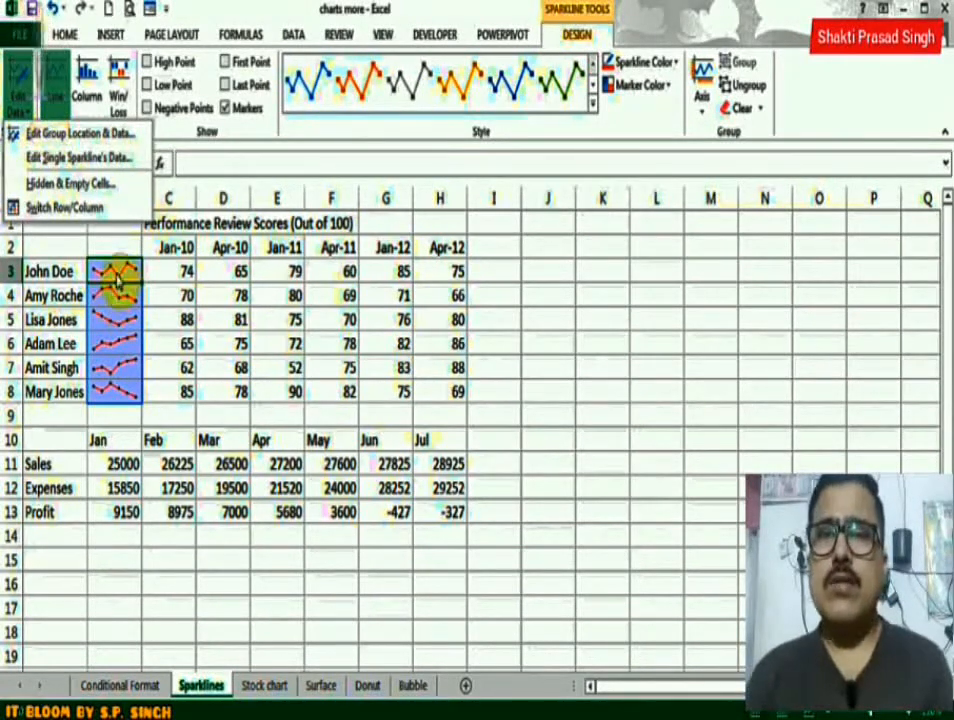
pyautogui.click(116, 271)
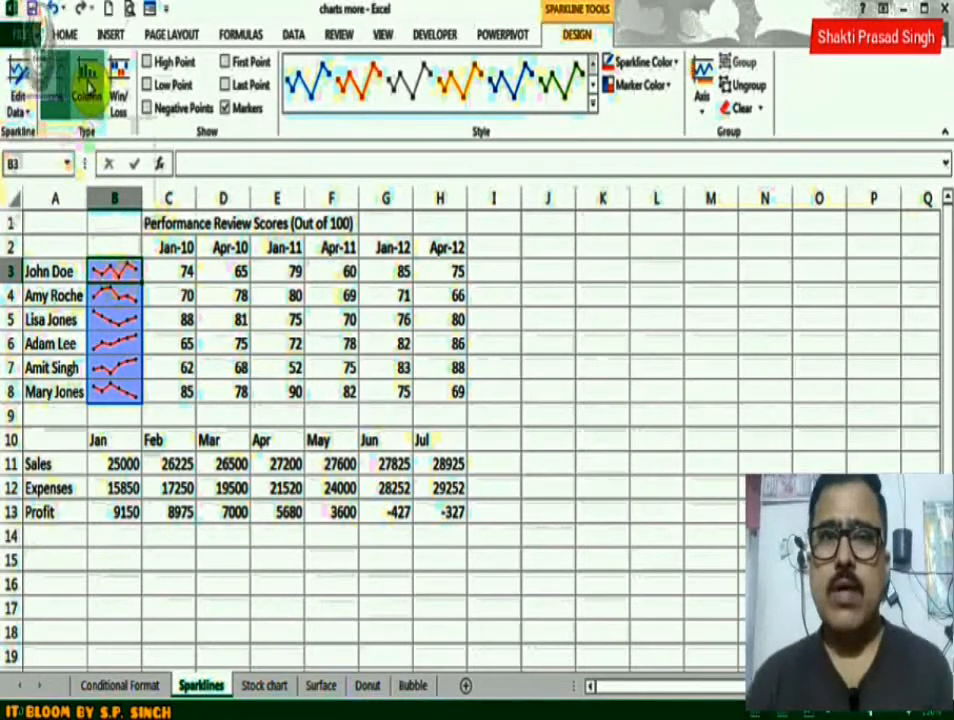
pyautogui.click(88, 88)
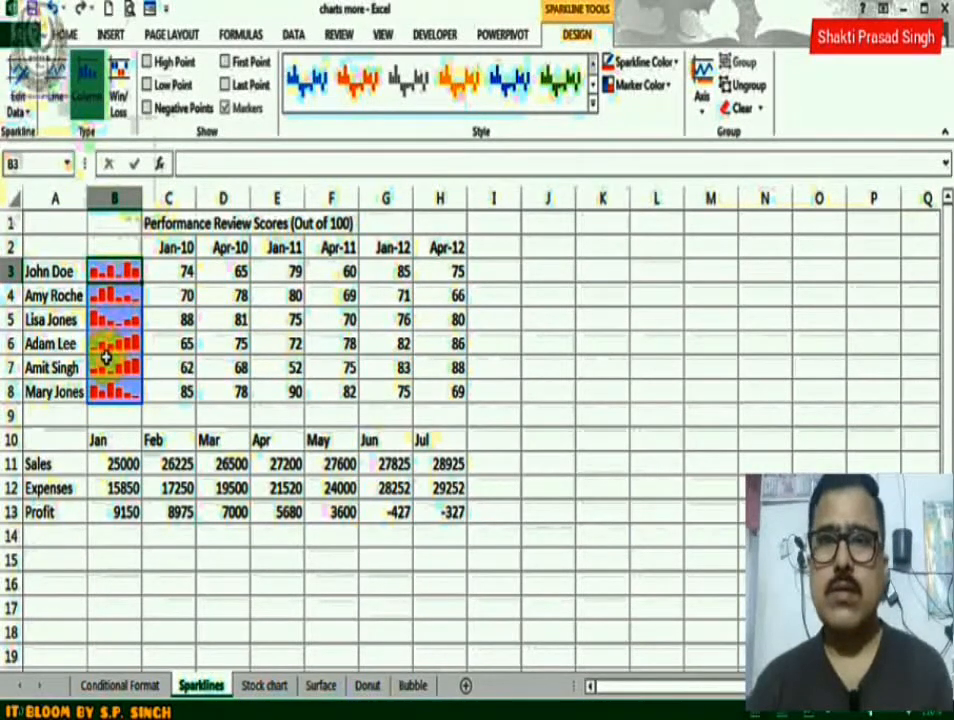
pyautogui.click(55, 87)
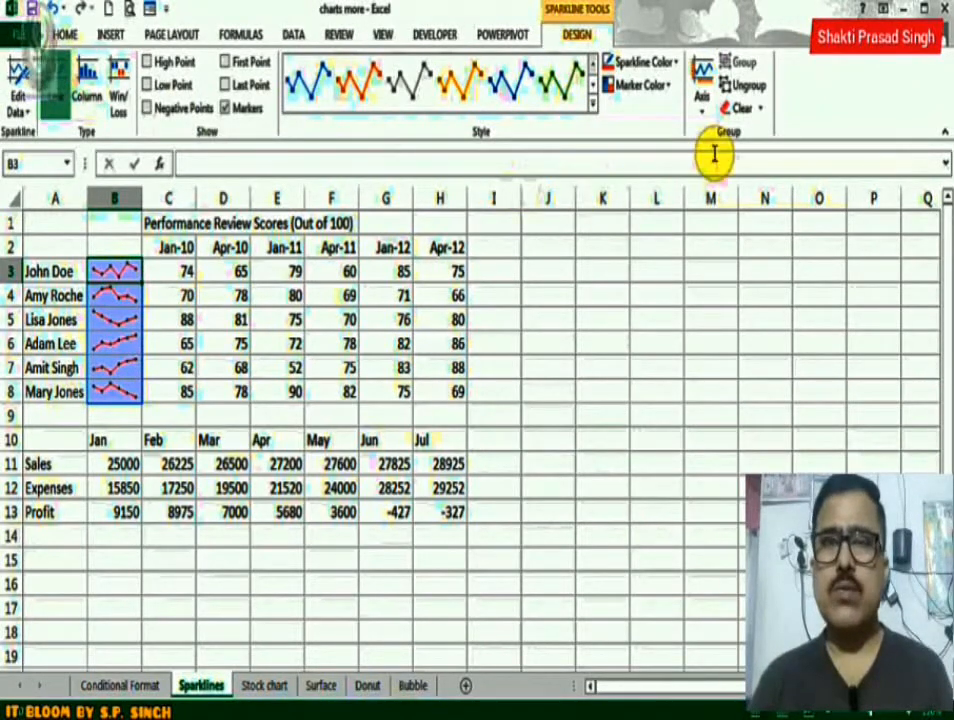
# Clear the selected sparkline in B3, undo the removal, and use Clear All on B3 instead.
pyautogui.click(752, 108)
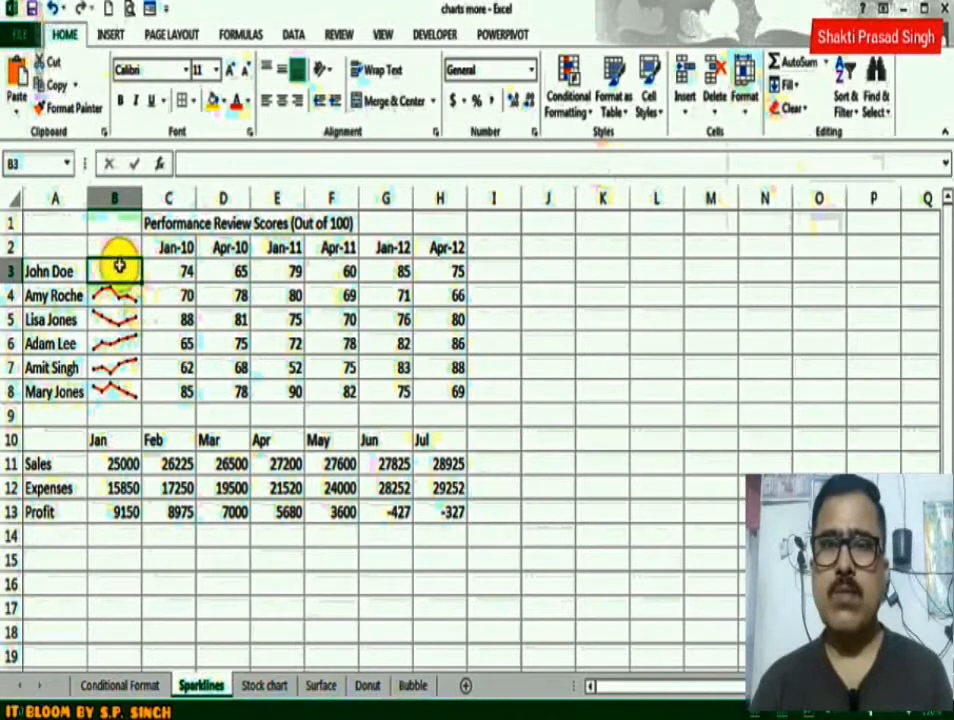
pyautogui.click(52, 8)
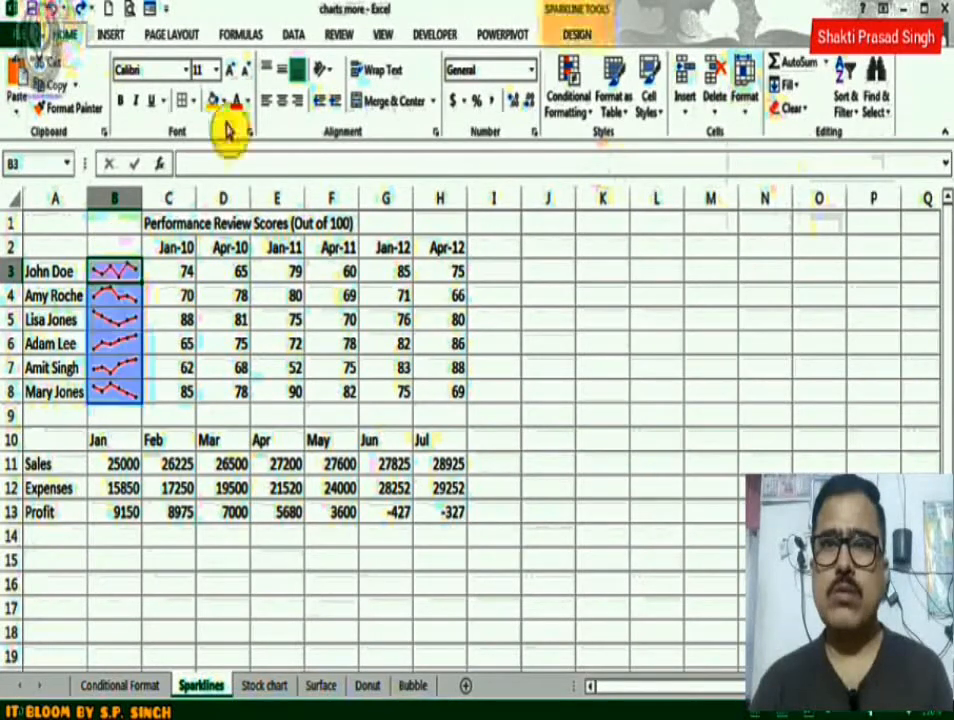
pyautogui.click(795, 110)
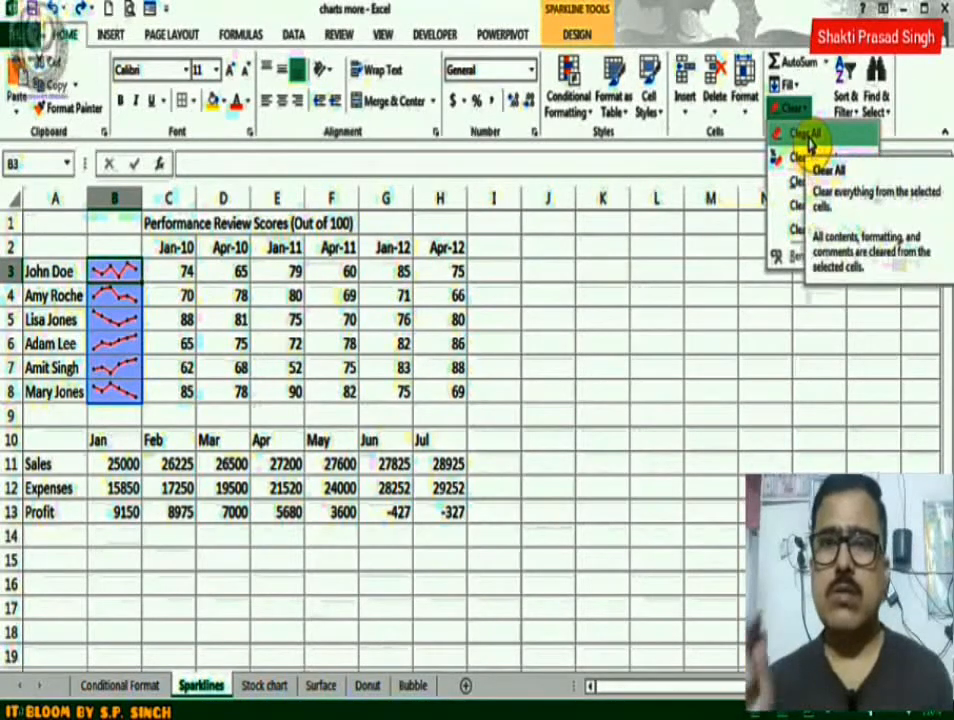
pyautogui.click(806, 136)
pyautogui.click(117, 265)
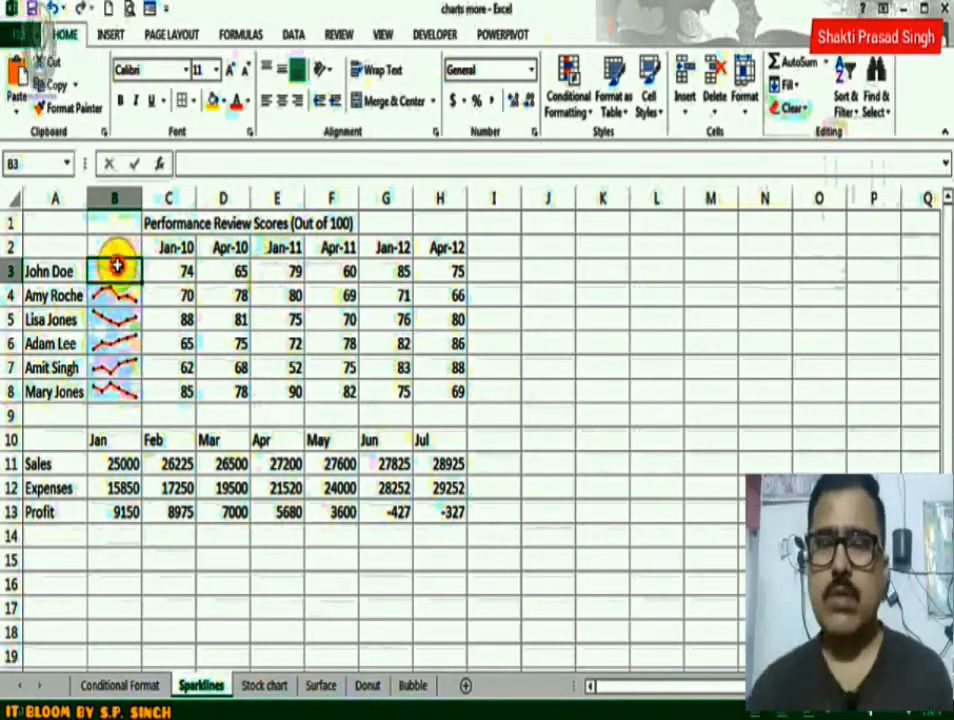
# Remove the remaining sparklines by clearing everything from B3:B8, and select B3.
pyautogui.moveTo(117, 265); pyautogui.dragTo(115, 390)
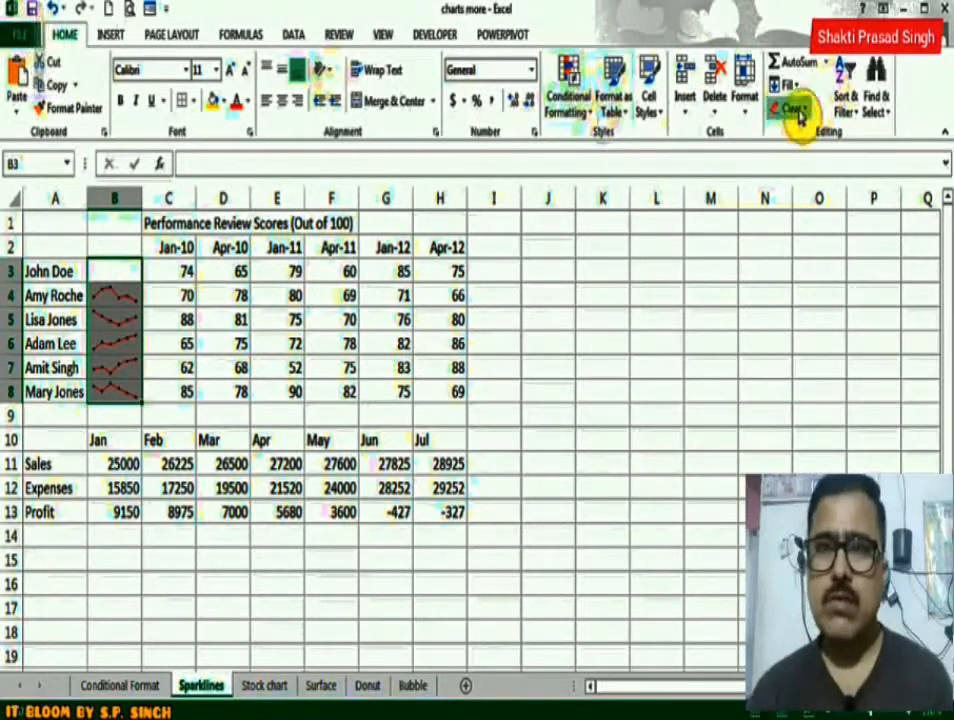
pyautogui.click(800, 112)
pyautogui.click(806, 140)
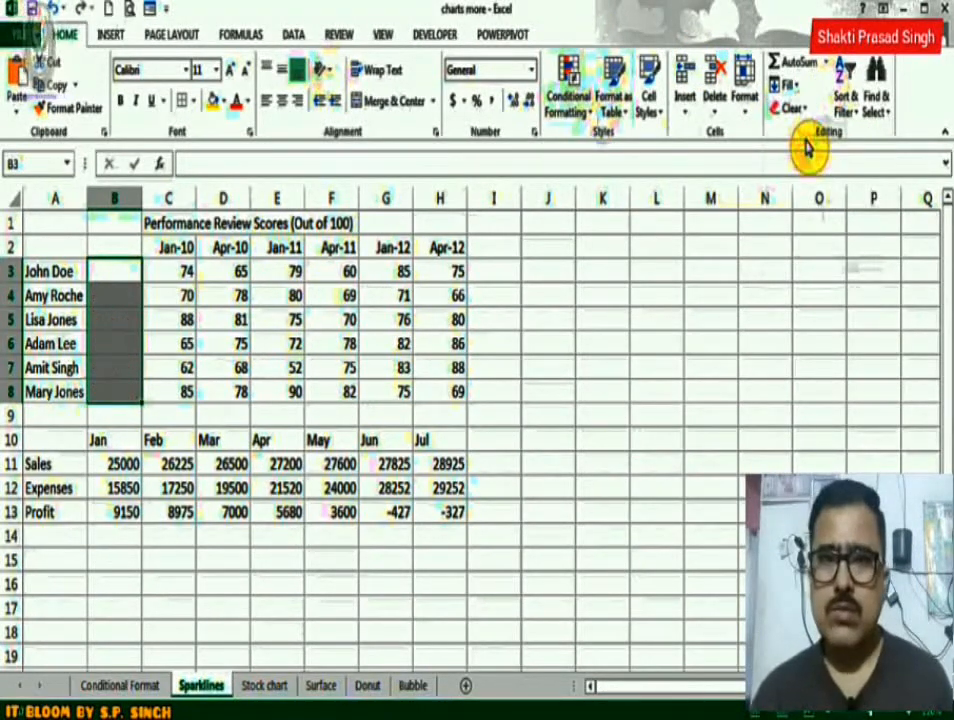
pyautogui.click(118, 271)
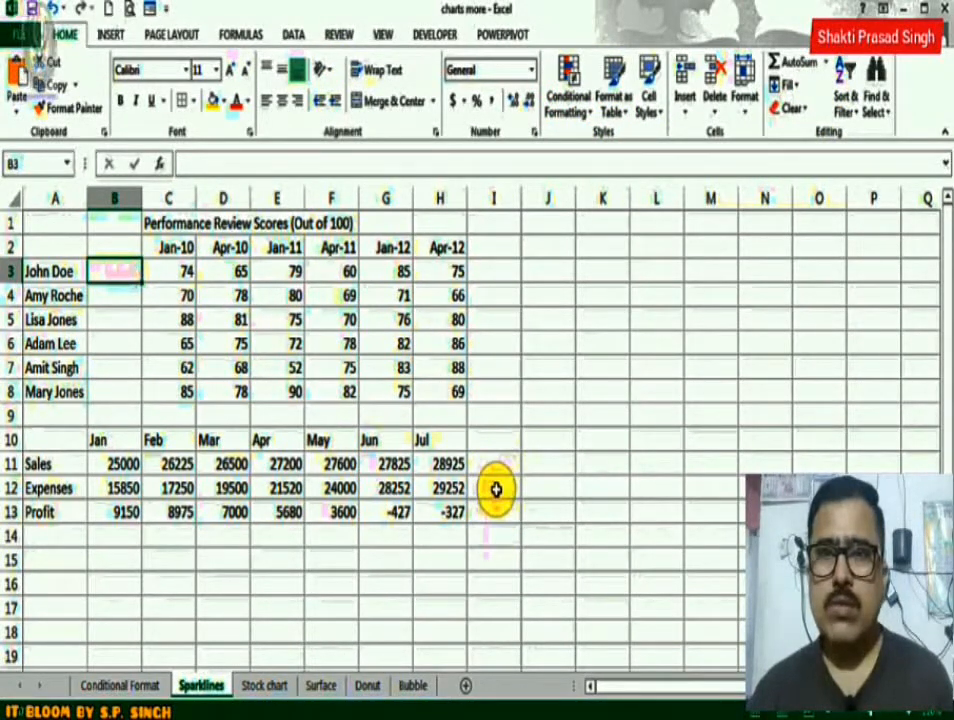
# Insert a line sparkline in I11 for the Sales figures in B11:H11.
pyautogui.click(496, 461)
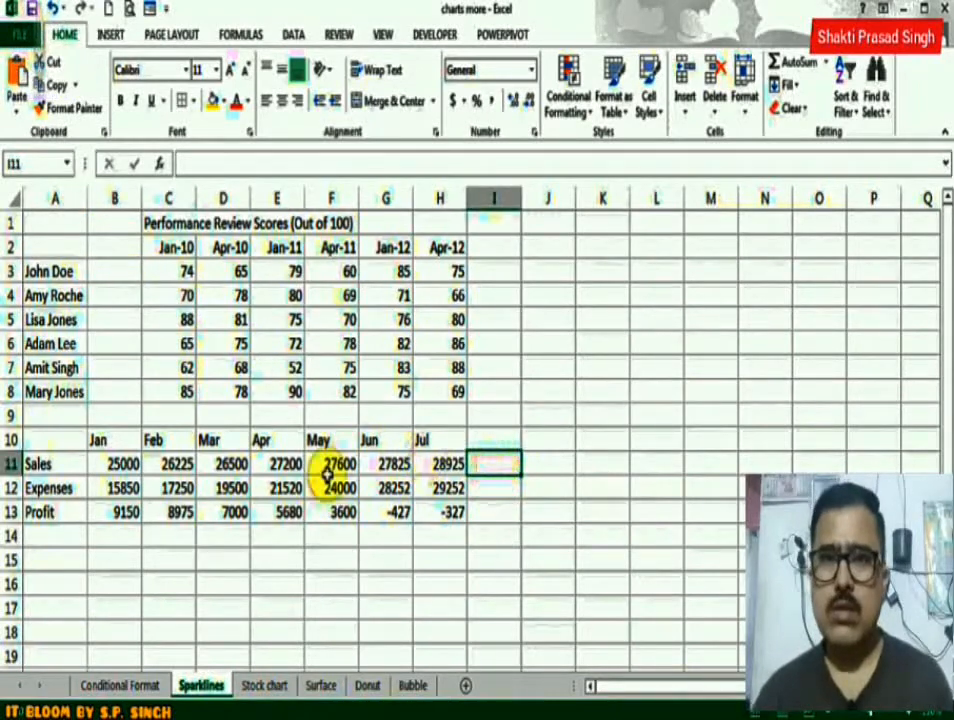
pyautogui.click(111, 33)
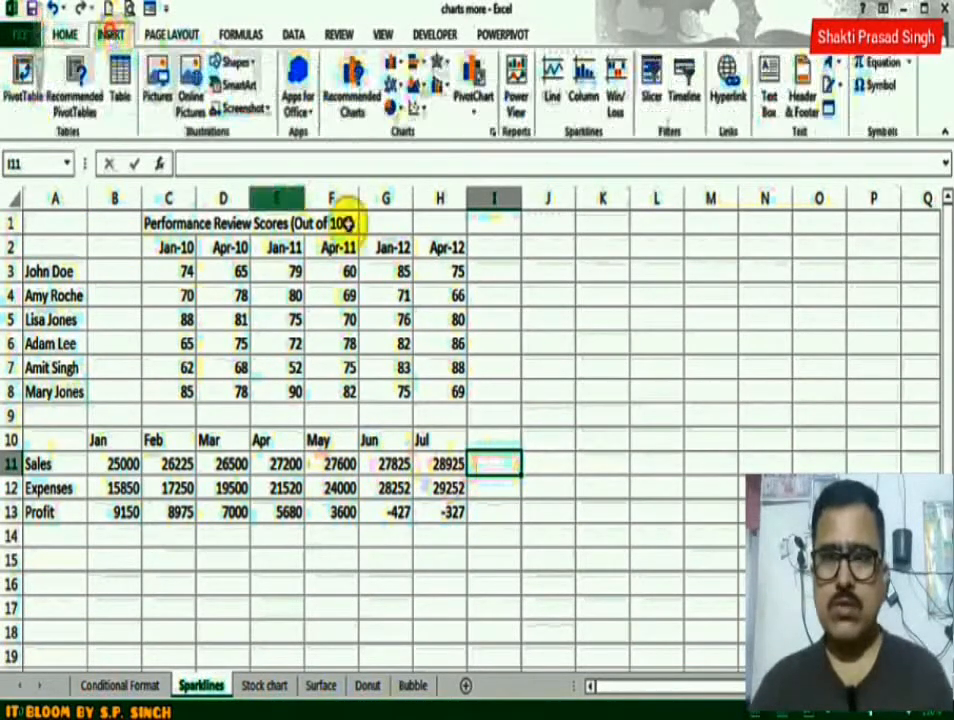
pyautogui.click(554, 92)
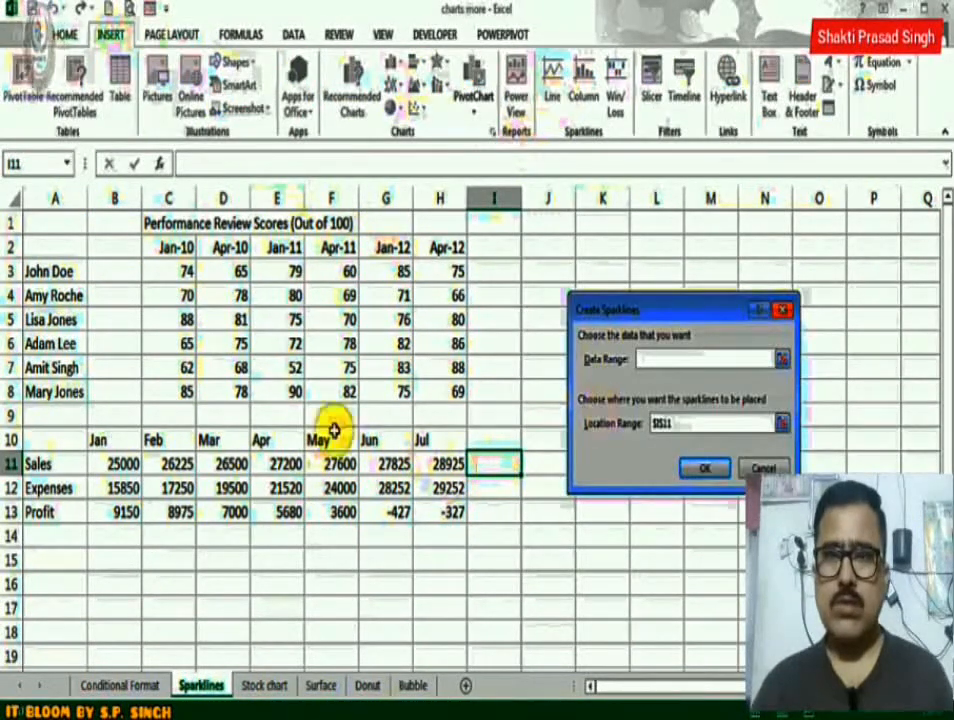
pyautogui.moveTo(118, 462); pyautogui.dragTo(426, 458)
pyautogui.click(662, 424)
pyautogui.click(475, 465)
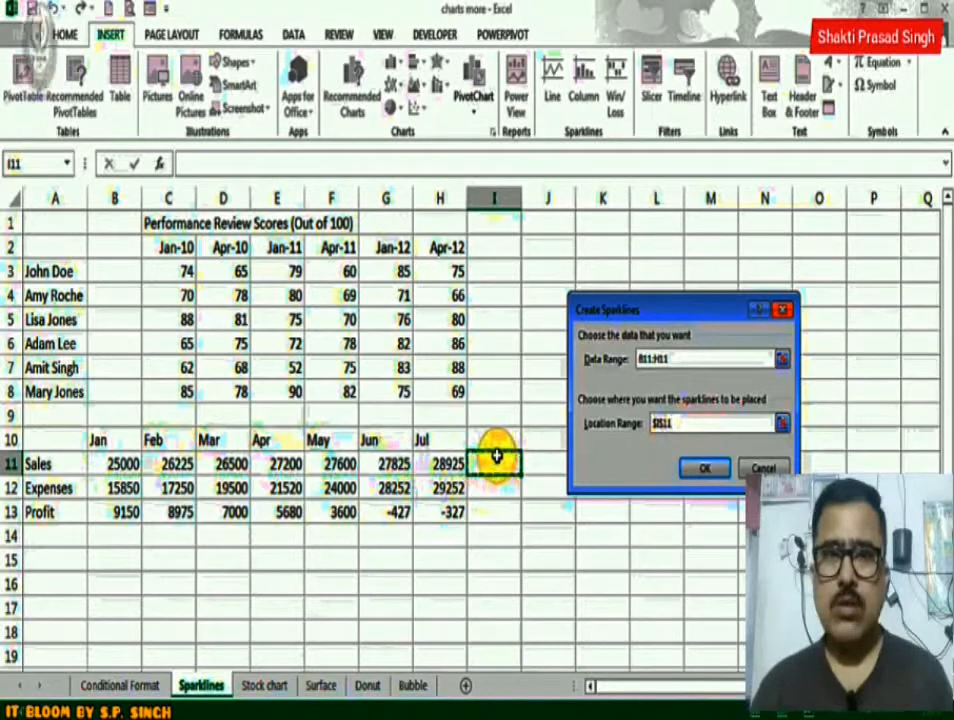
pyautogui.click(716, 472)
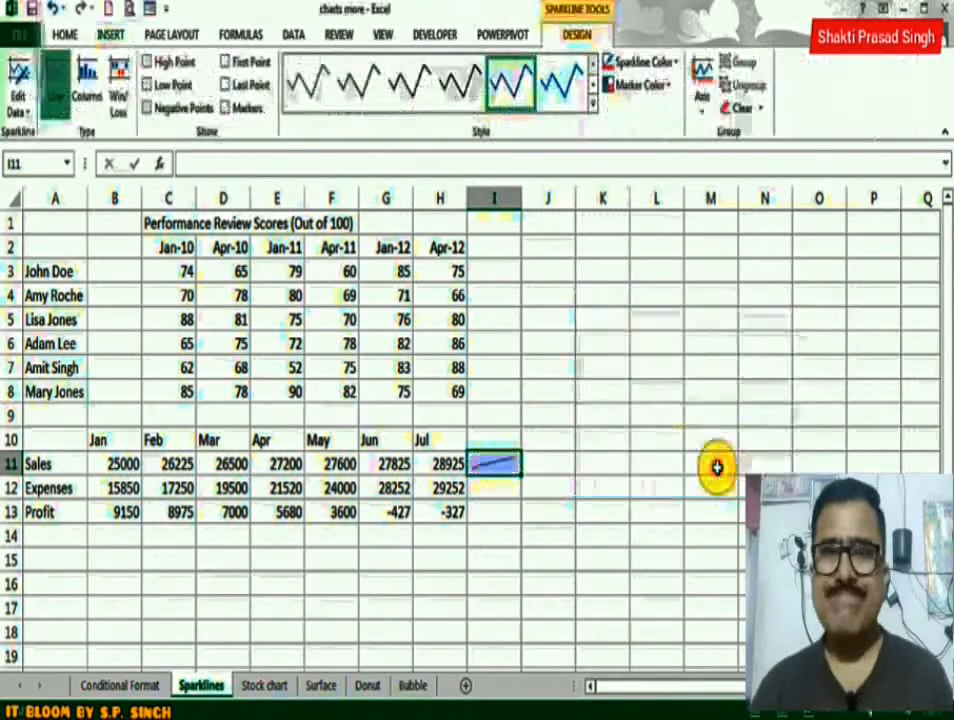
# Insert a column sparkline in I12 for the Expenses figures in B12:H12.
pyautogui.click(499, 492)
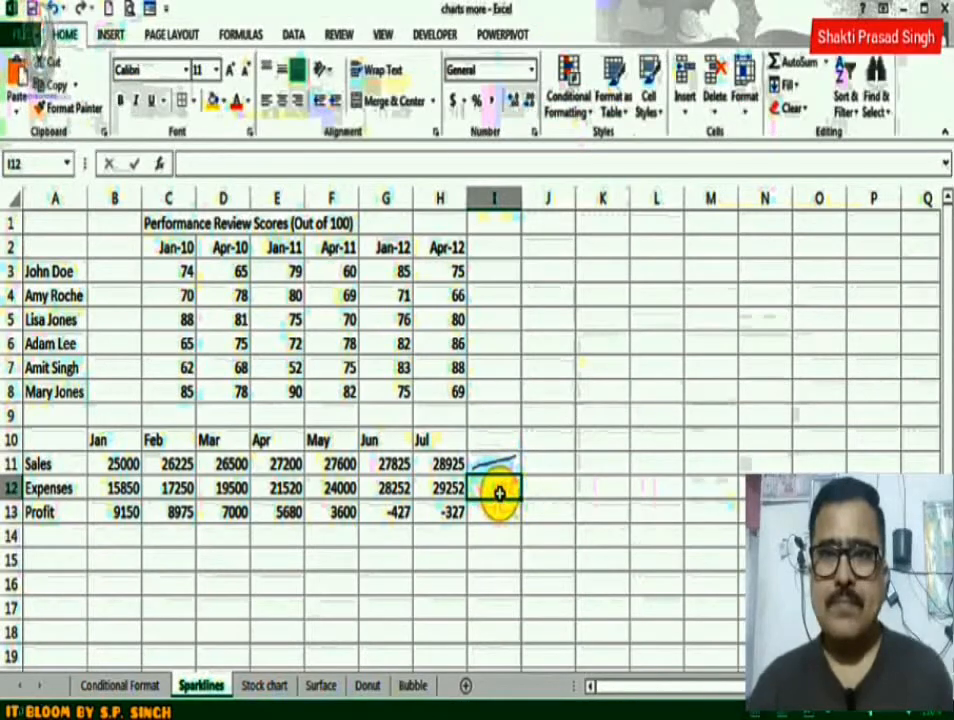
pyautogui.click(110, 34)
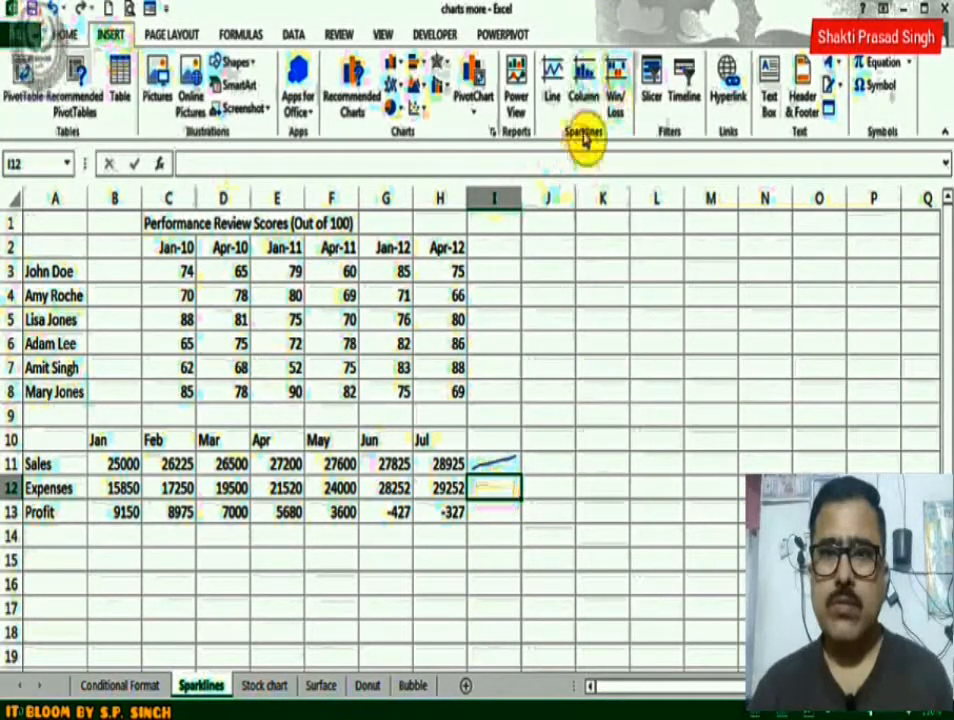
pyautogui.click(587, 80)
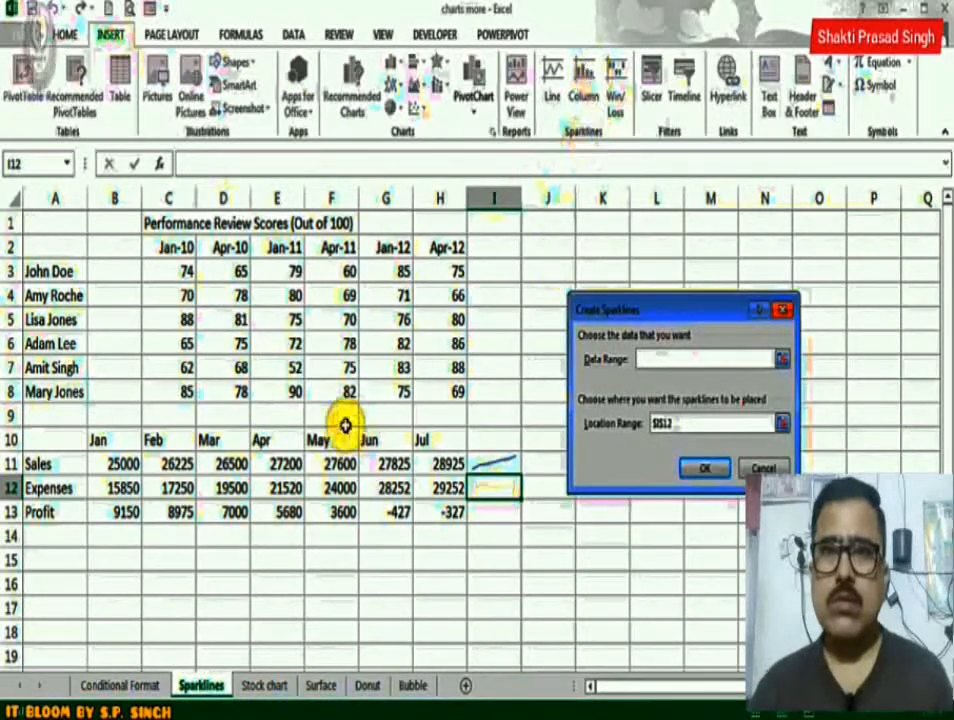
pyautogui.moveTo(113, 490); pyautogui.dragTo(437, 488)
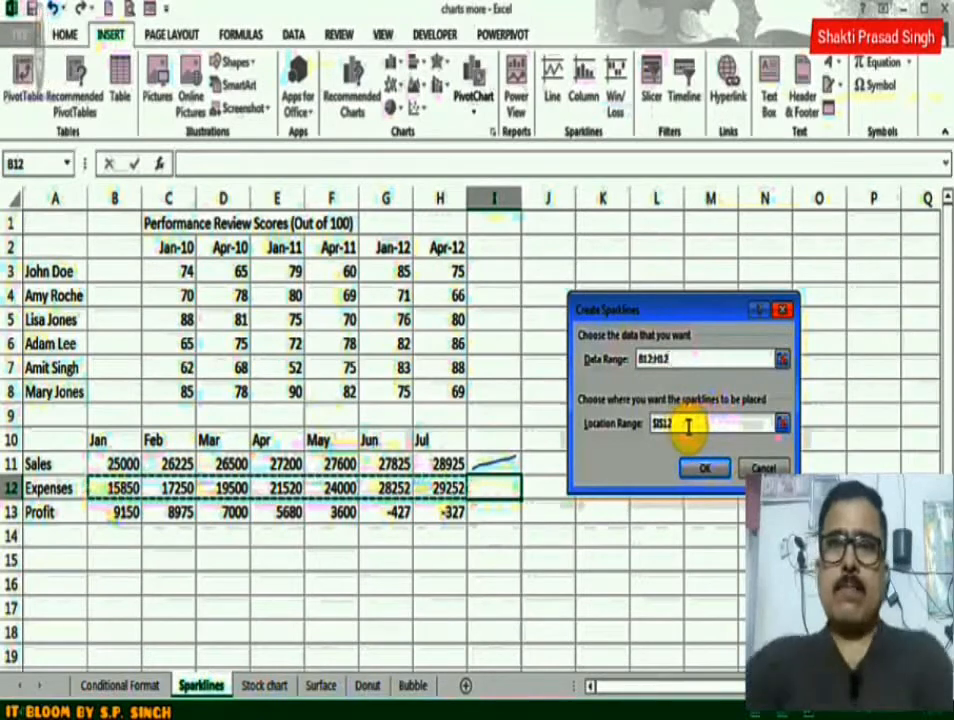
pyautogui.click(680, 423)
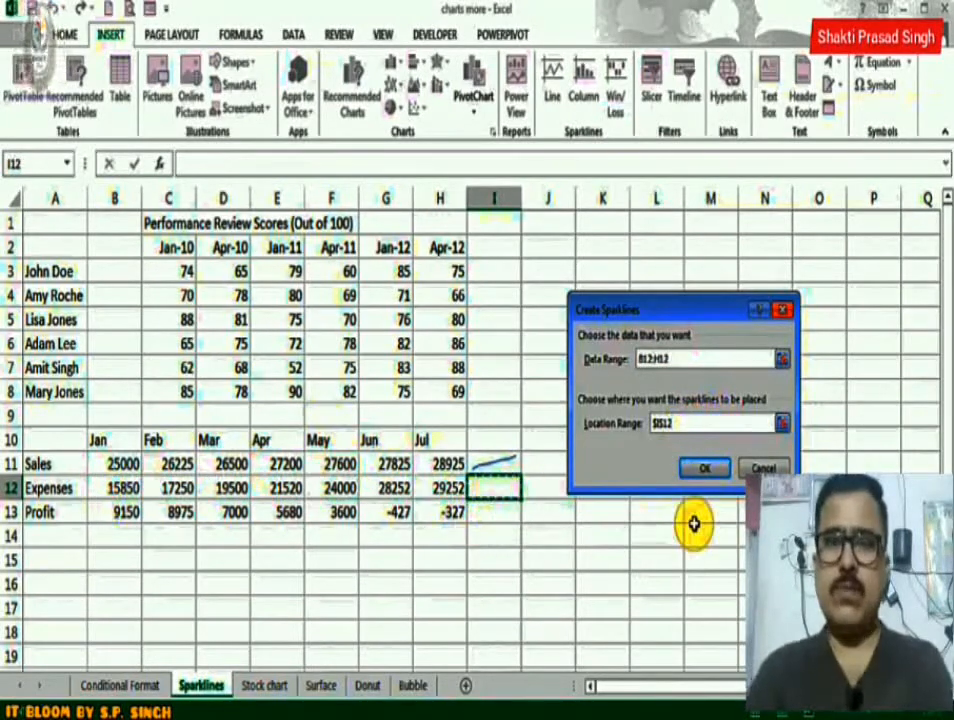
pyautogui.click(706, 470)
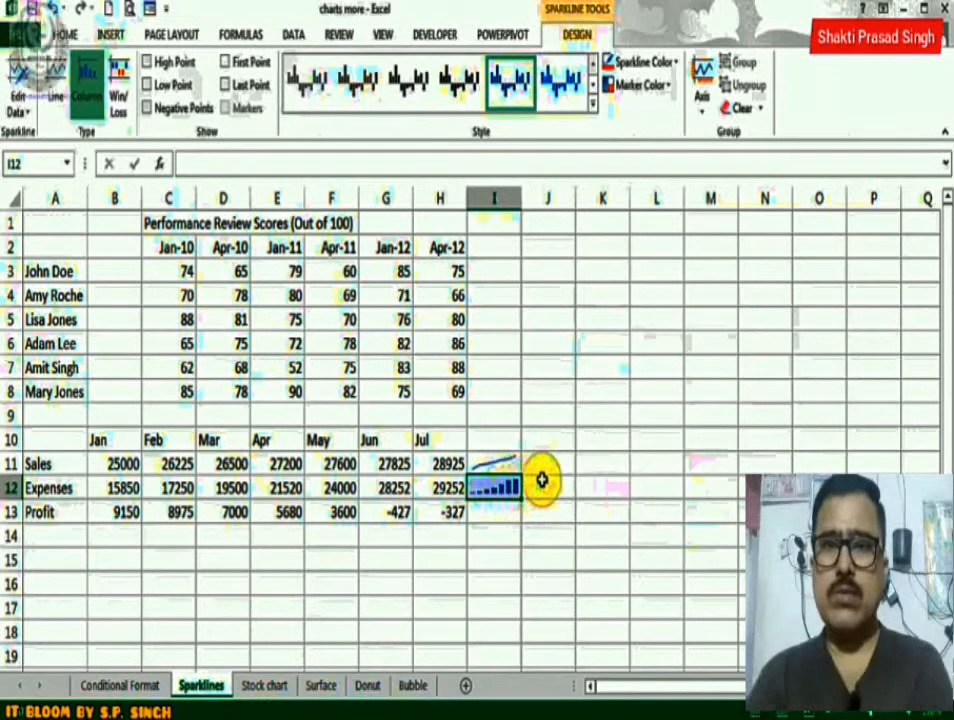
# Insert a win/loss sparkline in I13 for the Profit figures in B13:H13.
pyautogui.click(483, 514)
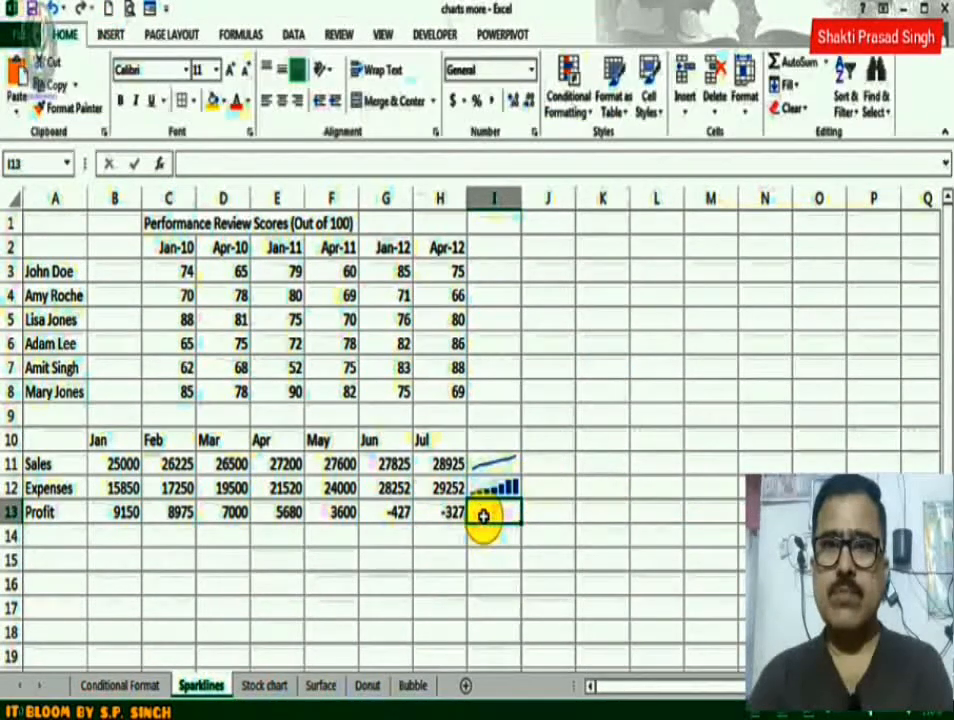
pyautogui.click(110, 36)
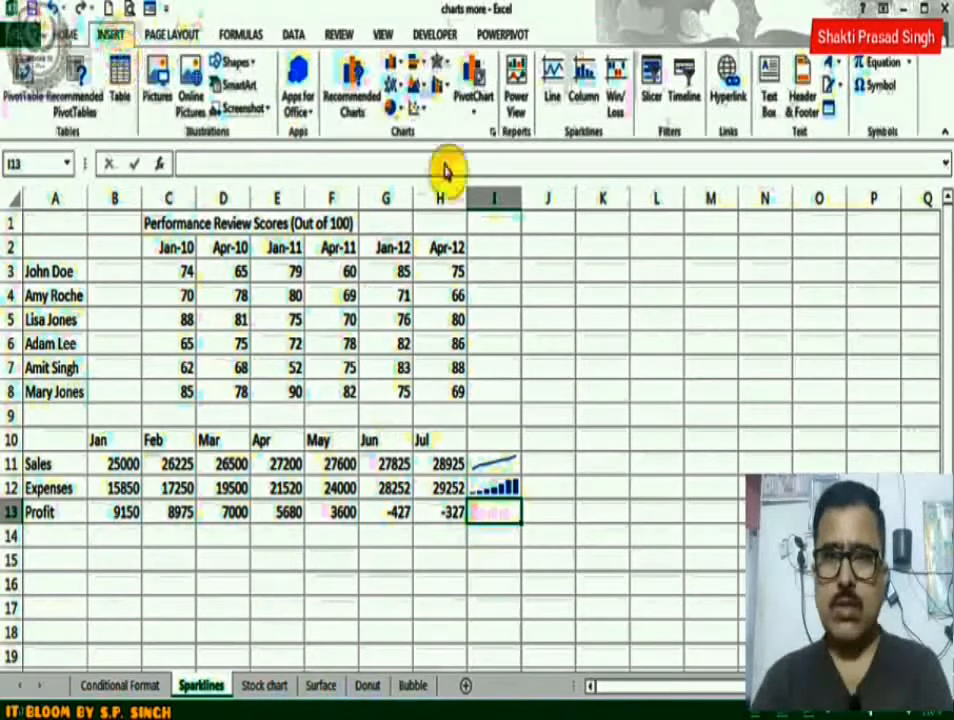
pyautogui.click(617, 92)
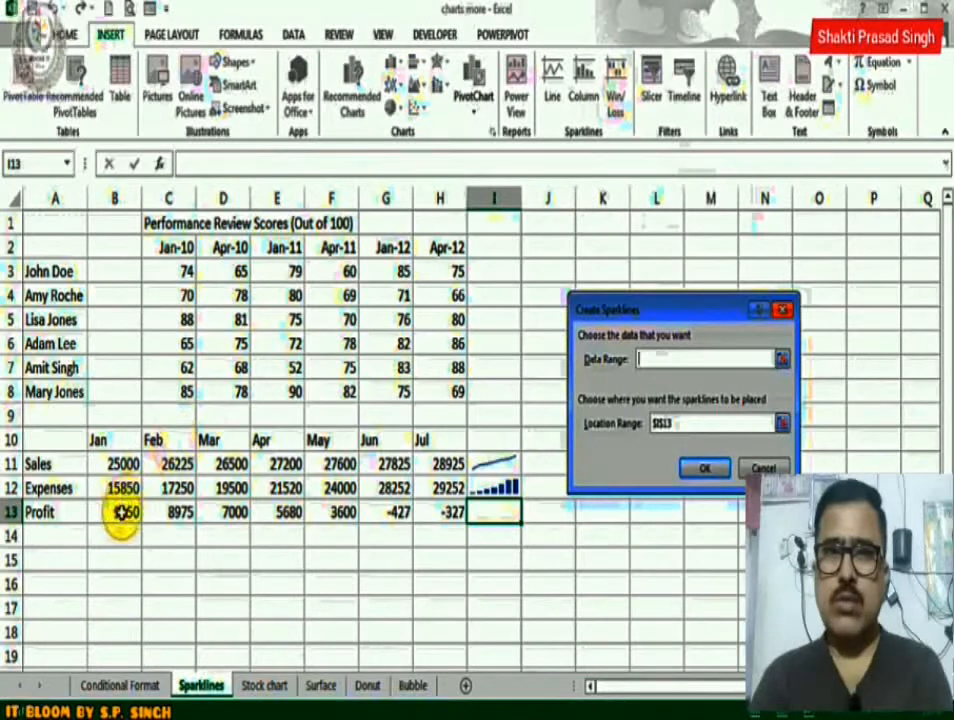
pyautogui.moveTo(120, 512); pyautogui.dragTo(440, 512)
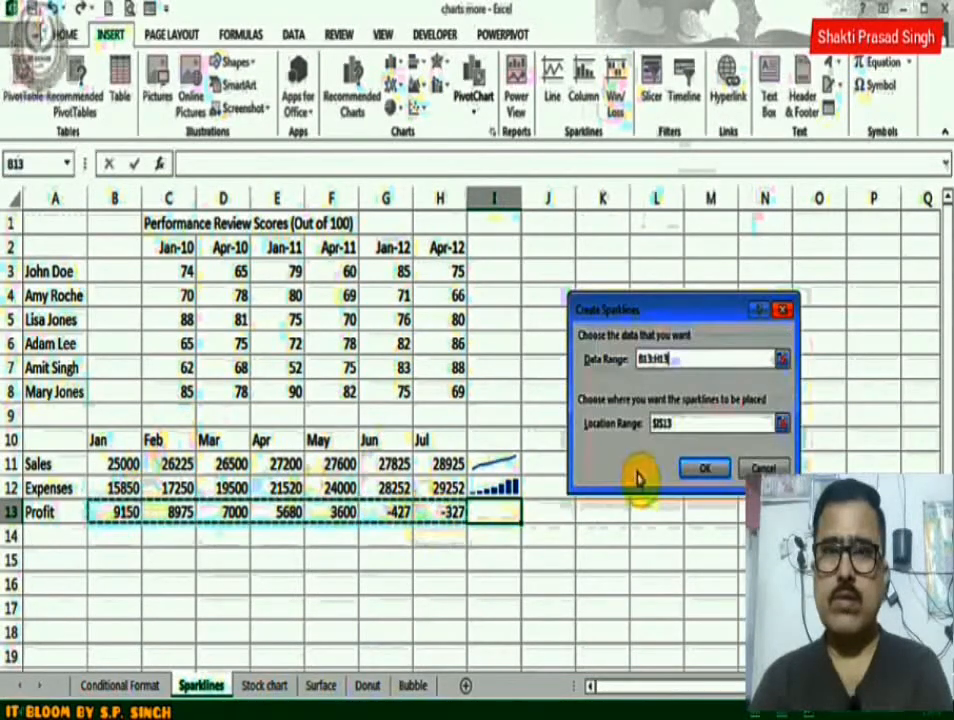
pyautogui.click(662, 421)
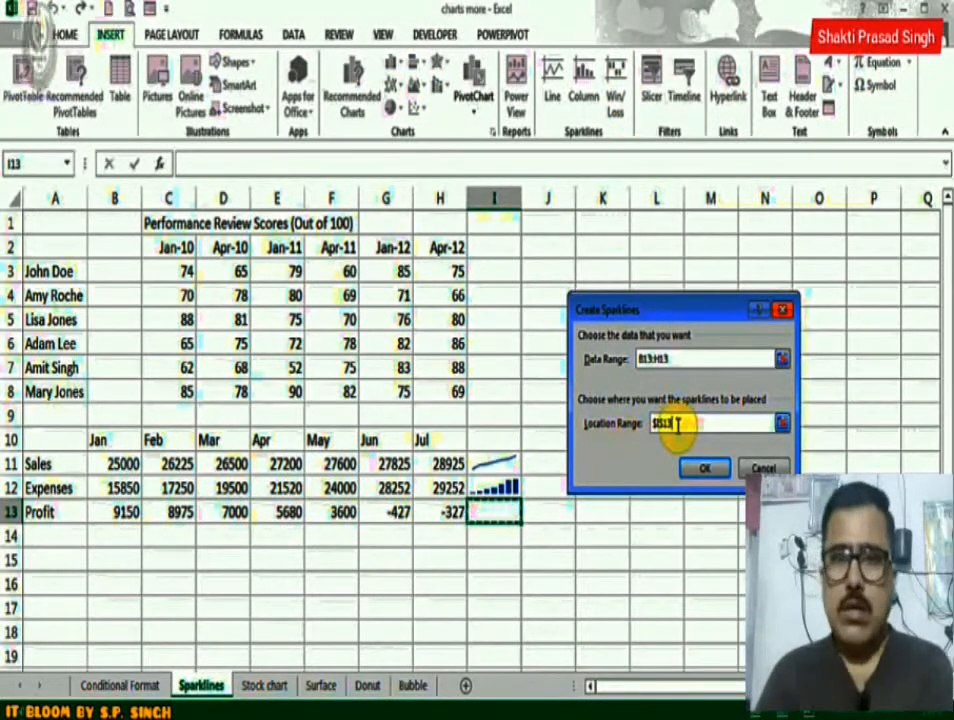
pyautogui.click(704, 472)
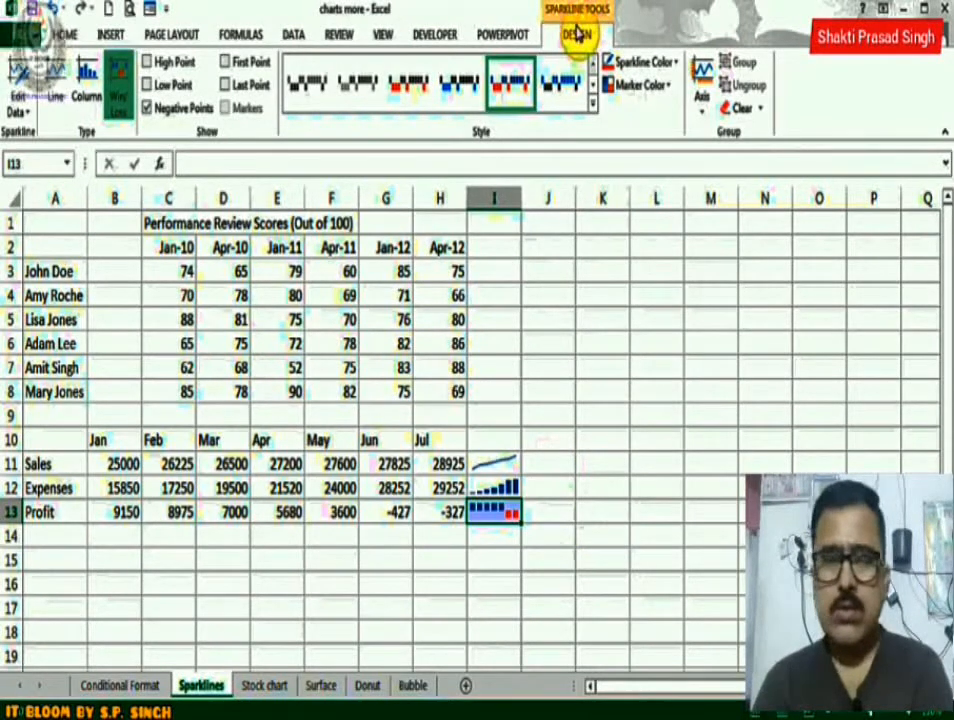
# Restyle the Profit sparkline in I13 with the blue preset that has black negative points, and clear the selected sparkline.
pyautogui.click(411, 87)
pyautogui.click(562, 88)
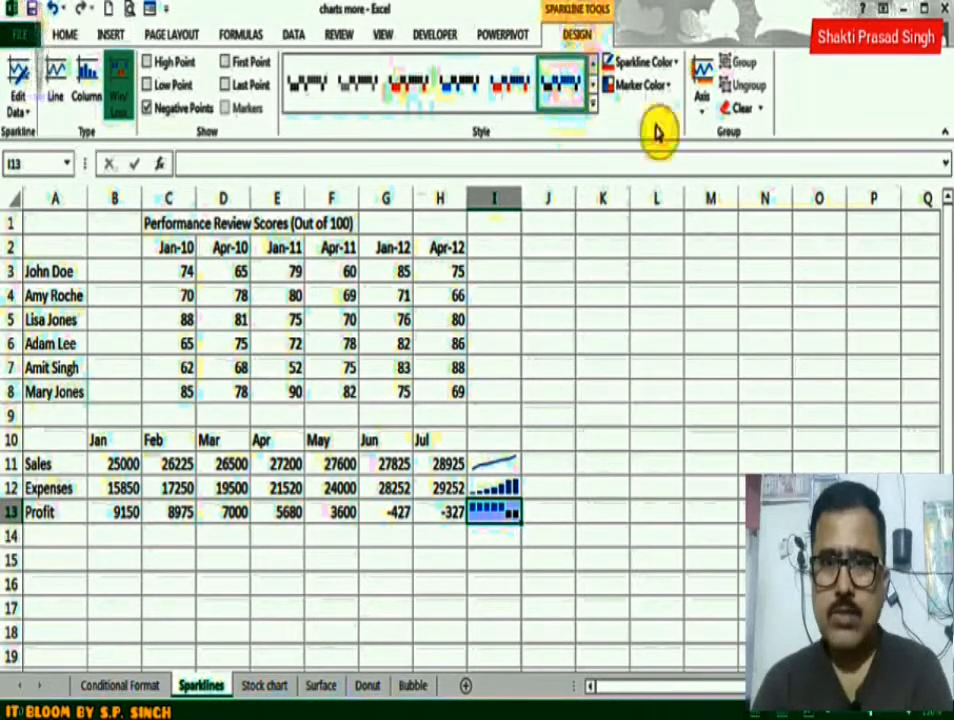
pyautogui.click(761, 108)
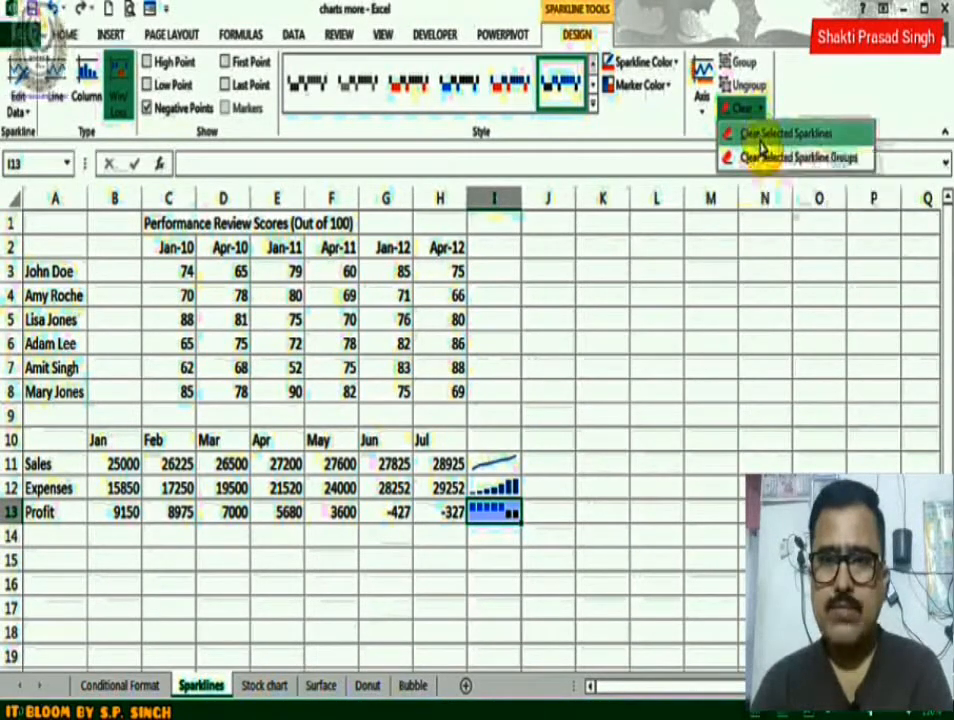
pyautogui.click(759, 140)
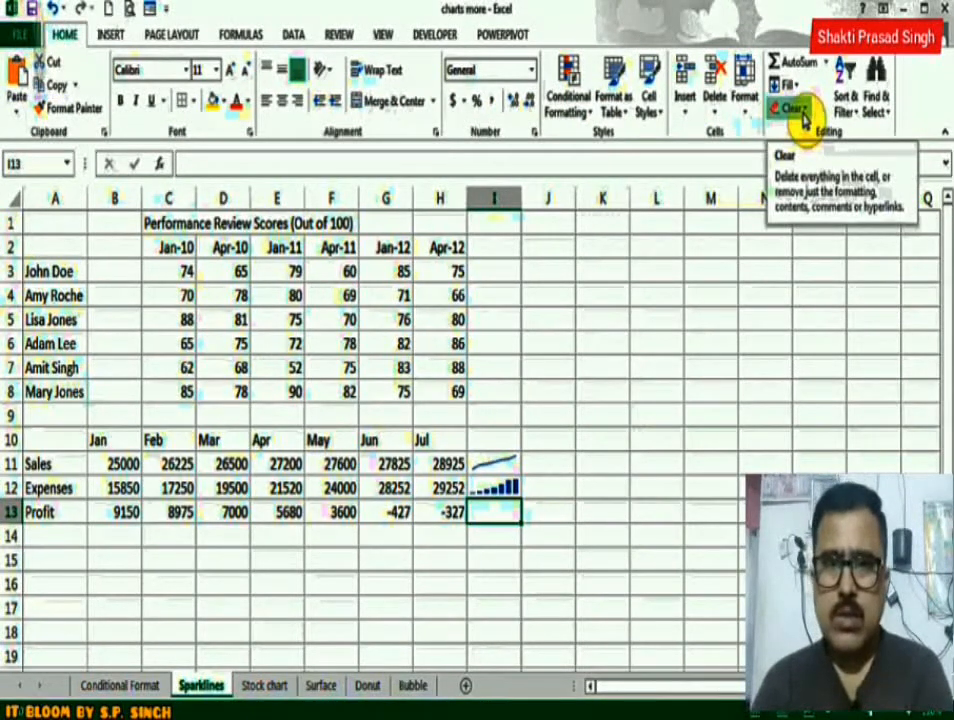
pyautogui.scroll(-1, 803, 118)
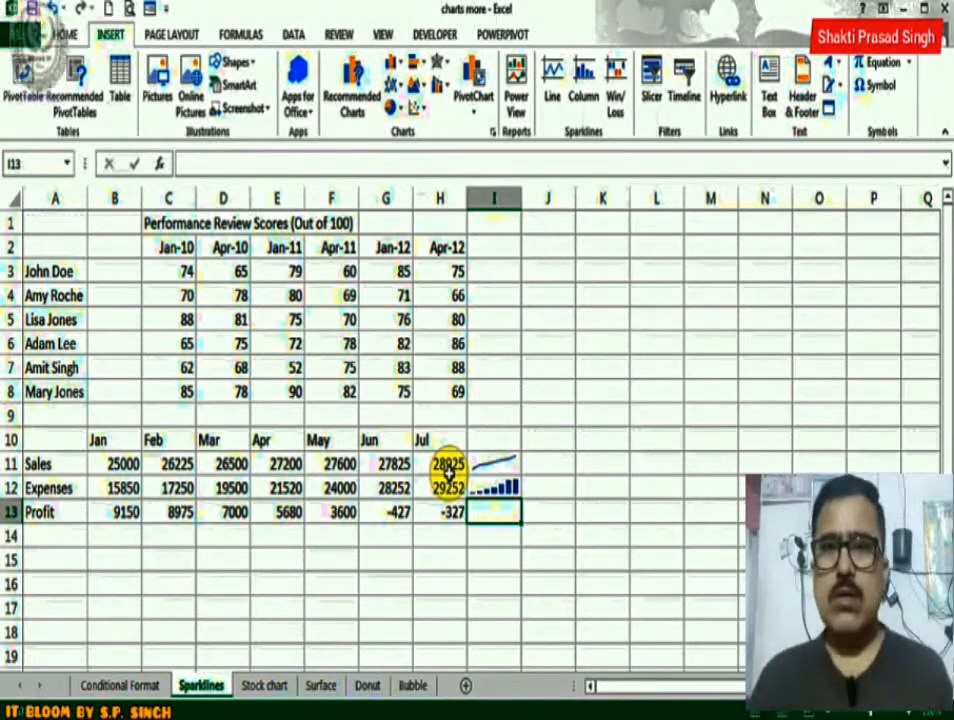
# On the Stock chart sheet, insert a Volume-High-Low-Close stock chart from the data in A1:D9.
pyautogui.click(265, 686)
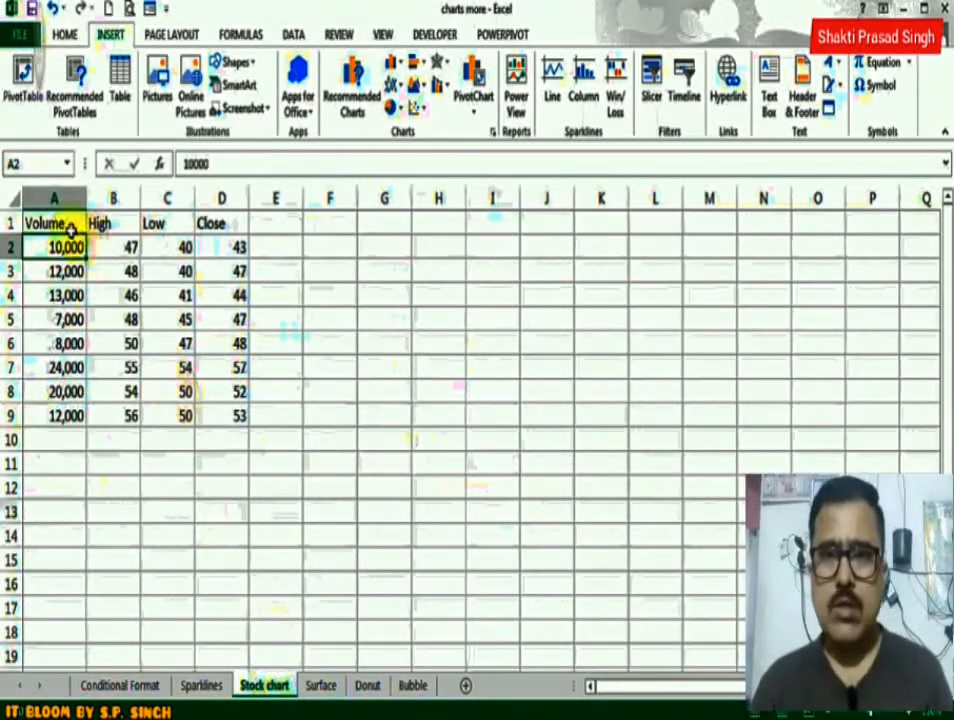
pyautogui.moveTo(68, 224); pyautogui.dragTo(212, 407)
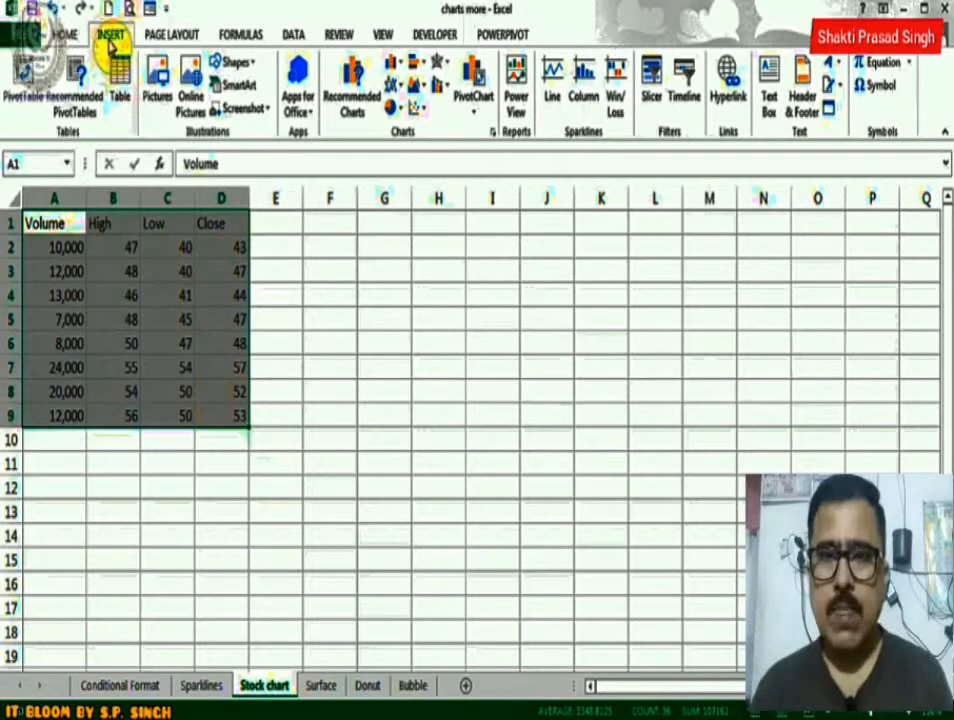
pyautogui.click(352, 106)
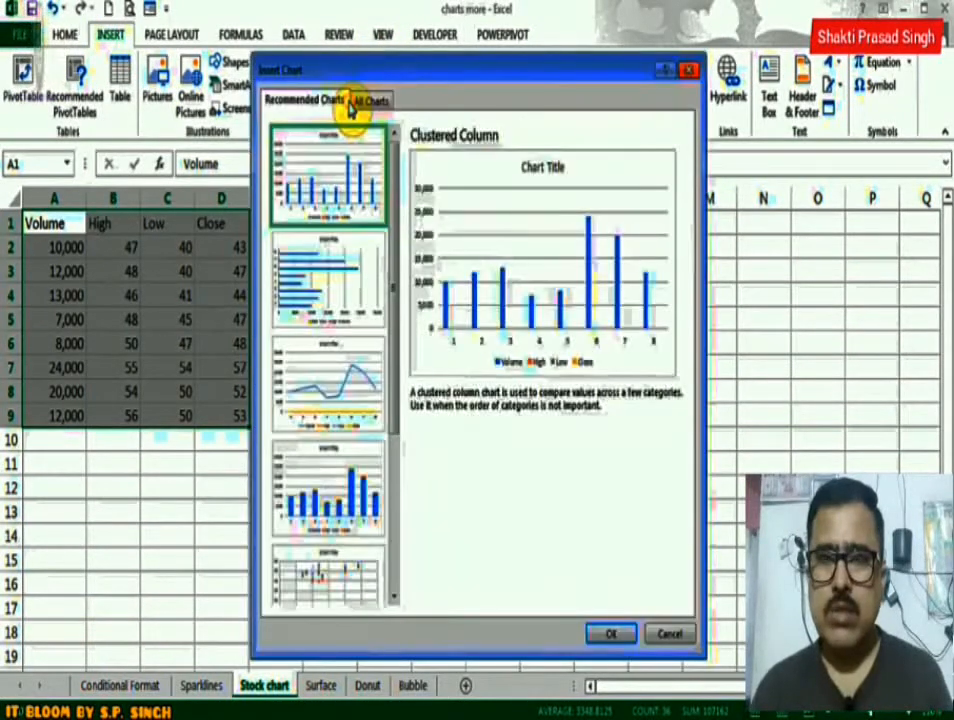
pyautogui.moveTo(394, 323); pyautogui.dragTo(396, 287)
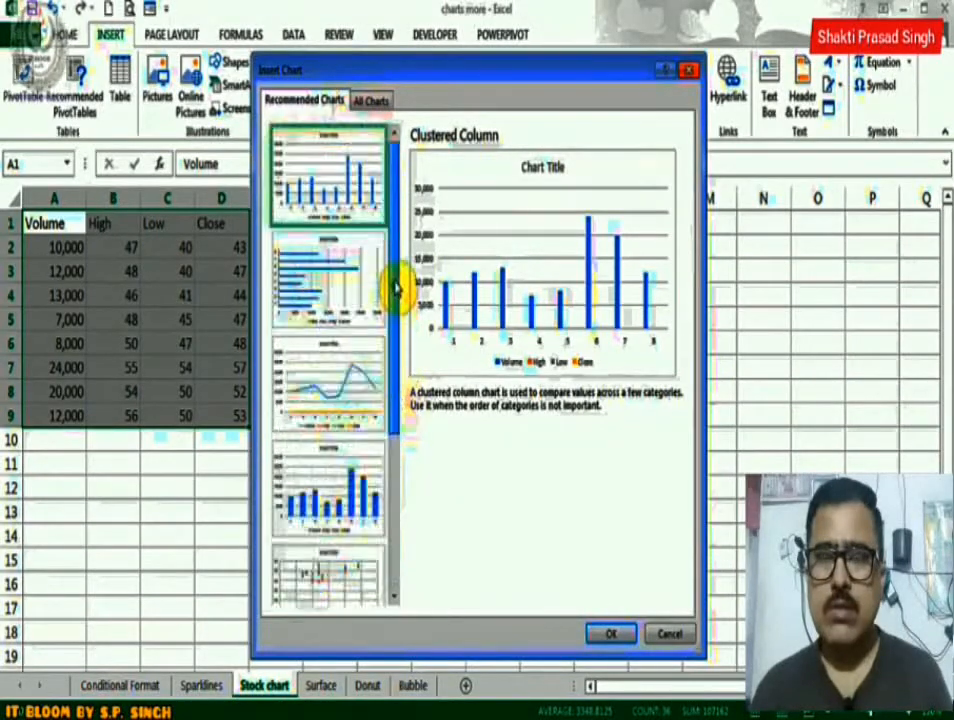
pyautogui.click(375, 103)
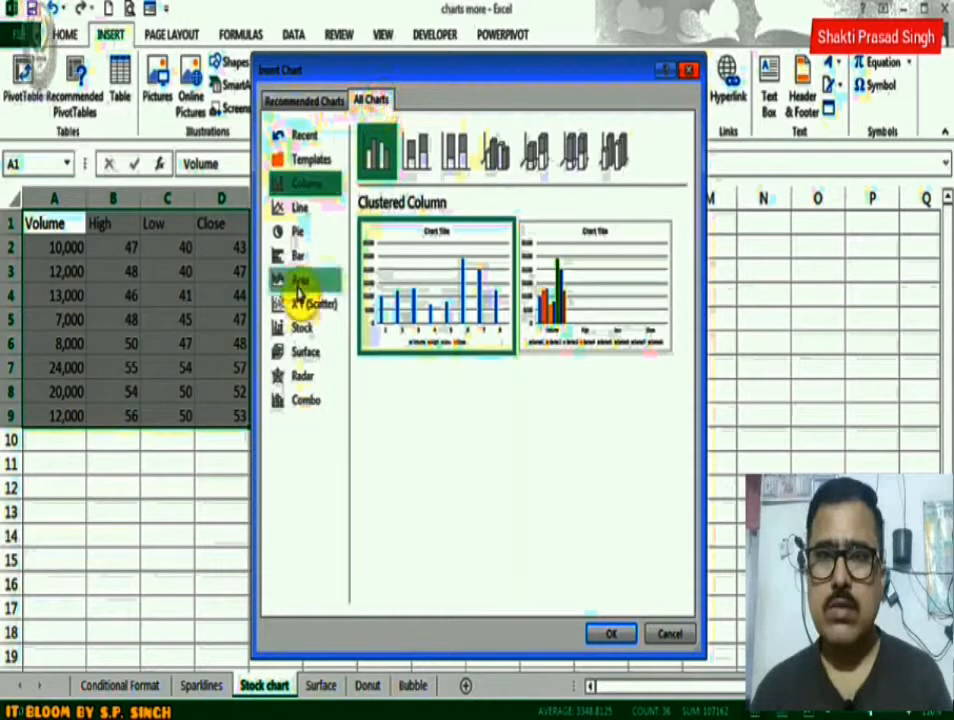
pyautogui.click(294, 329)
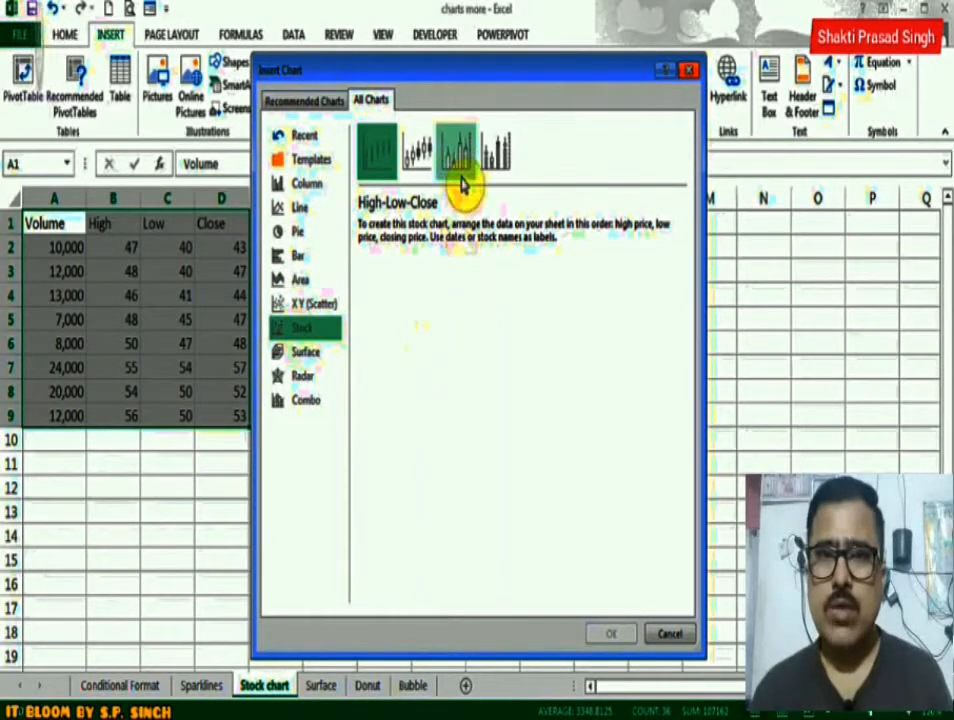
pyautogui.click(492, 166)
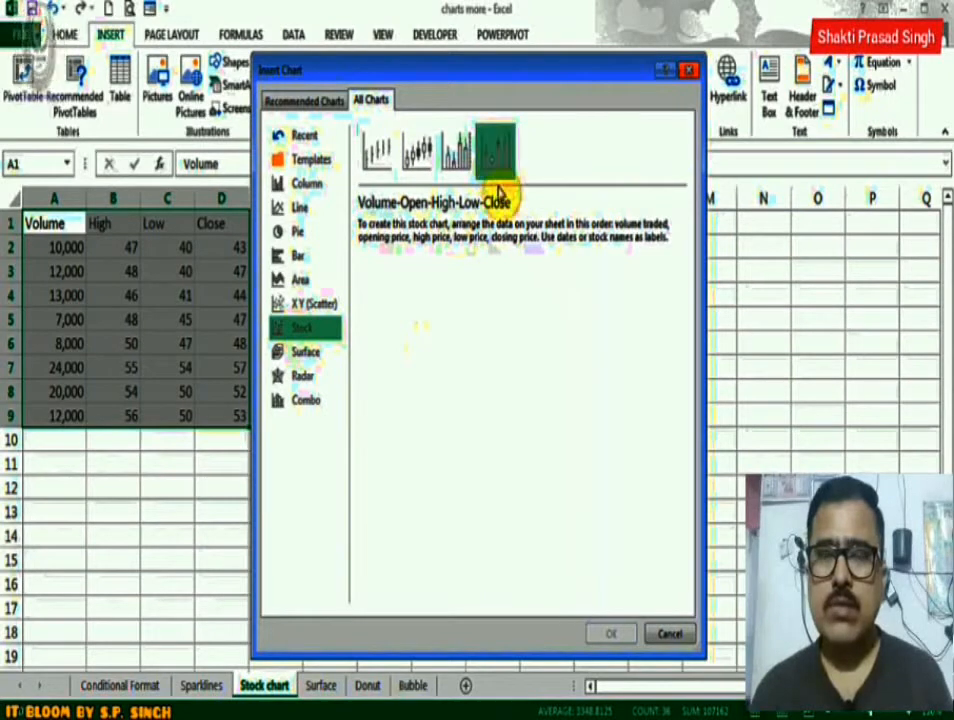
pyautogui.click(455, 150)
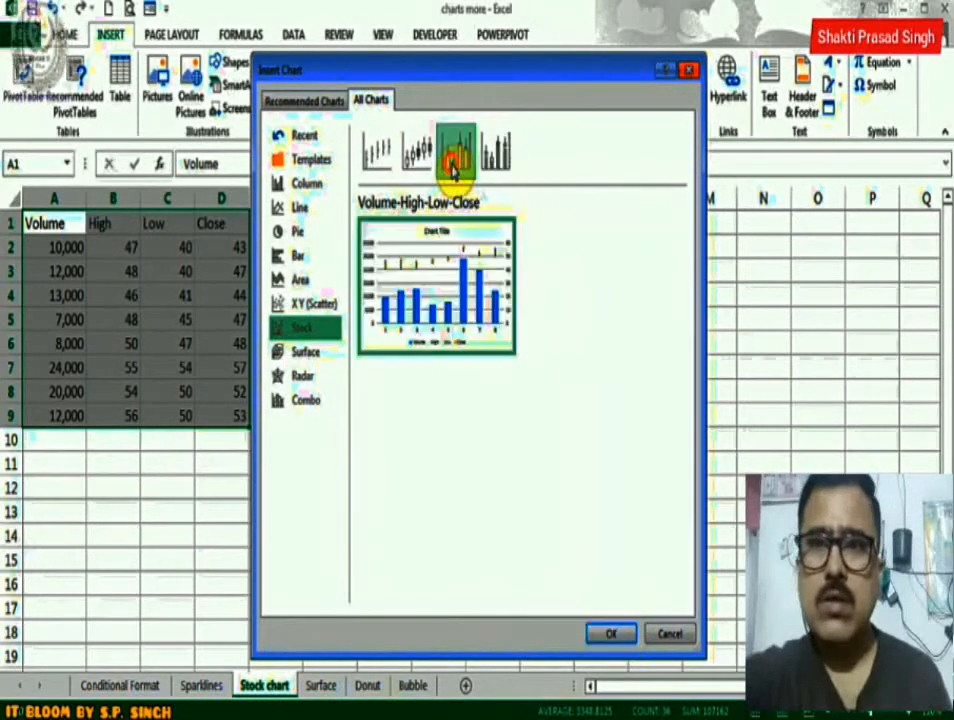
pyautogui.click(500, 147)
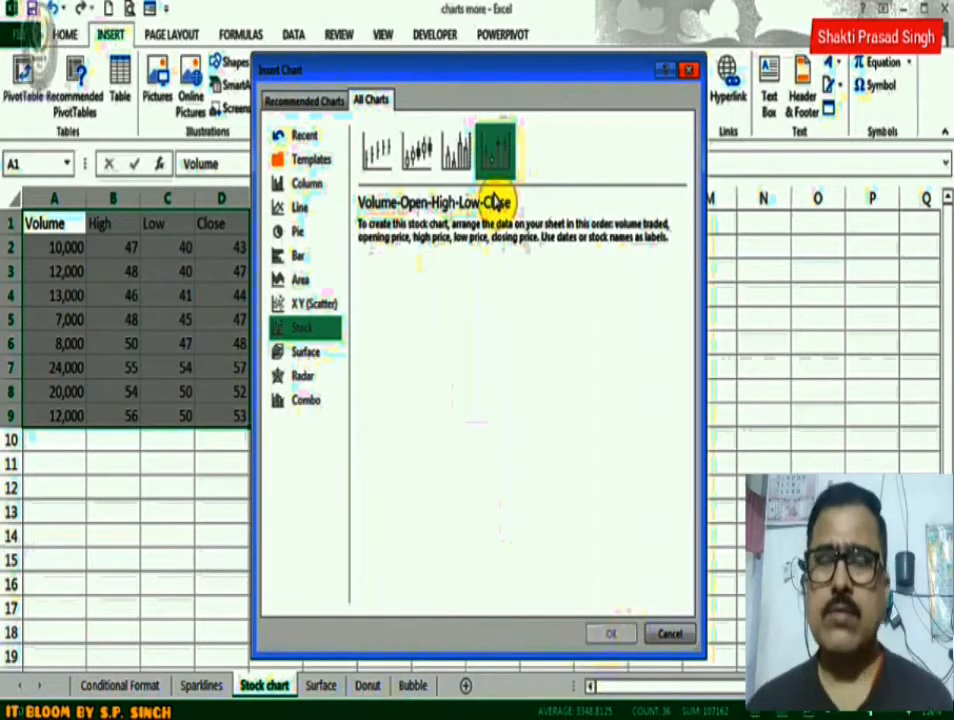
pyautogui.click(455, 148)
pyautogui.moveTo(430, 338)
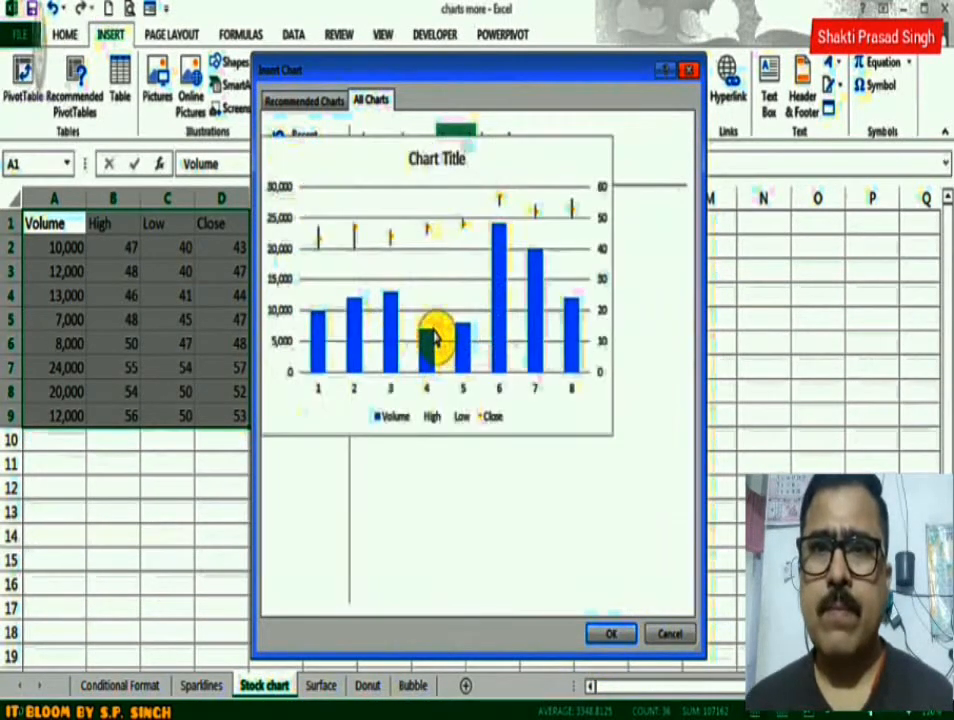
pyautogui.click(614, 636)
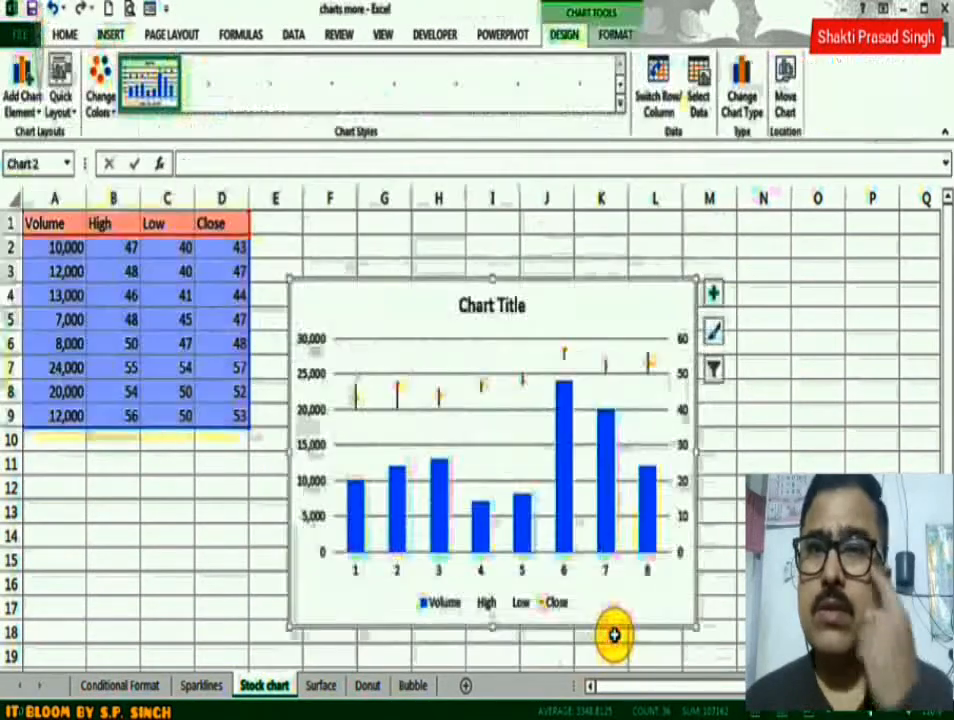
# Move the stock chart up beside the data table and apply the tenth preset chart style.
pyautogui.moveTo(578, 249); pyautogui.dragTo(575, 222)
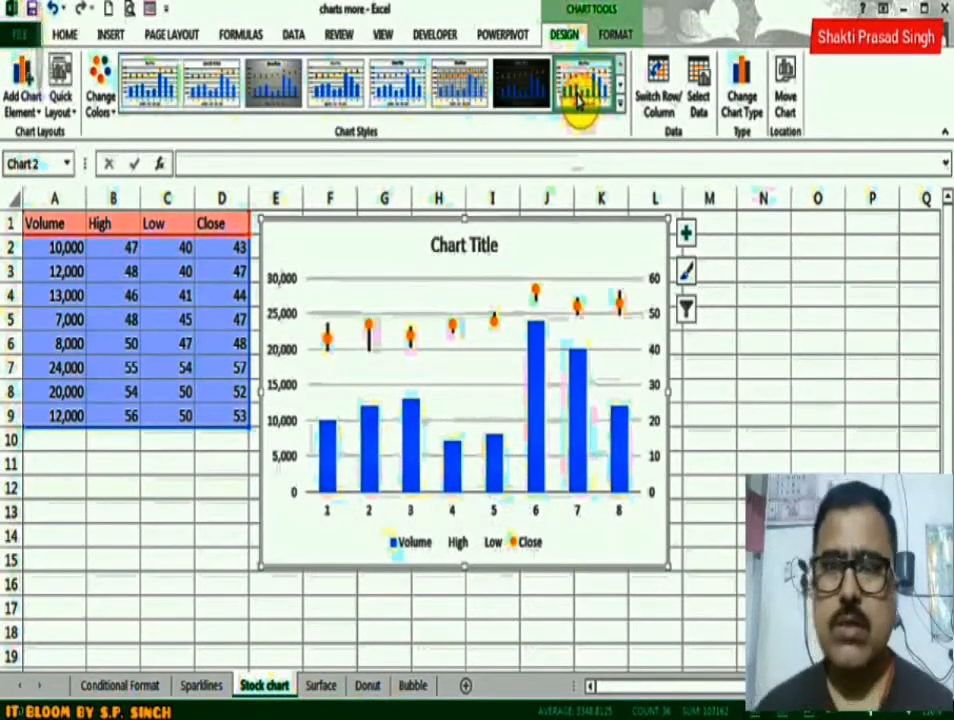
pyautogui.click(395, 90)
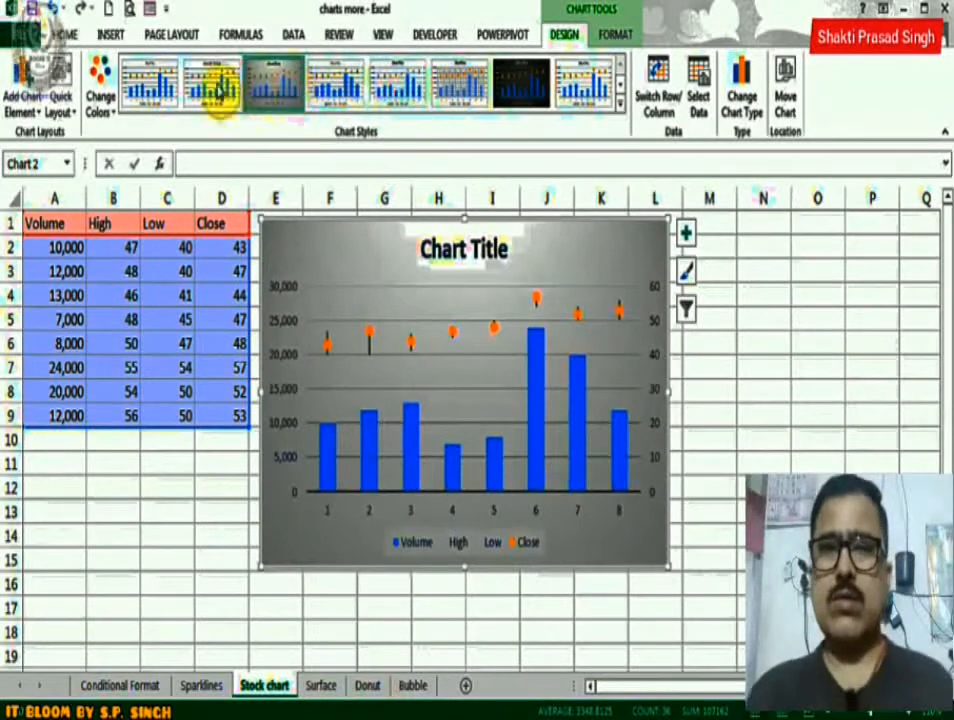
pyautogui.click(213, 88)
pyautogui.click(618, 105)
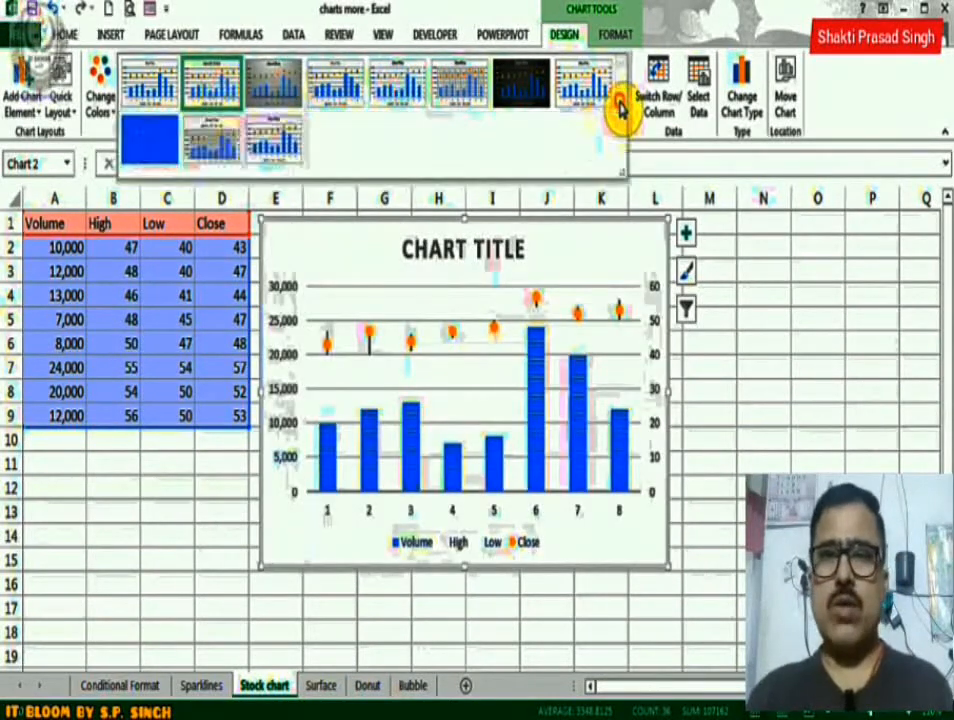
pyautogui.click(226, 145)
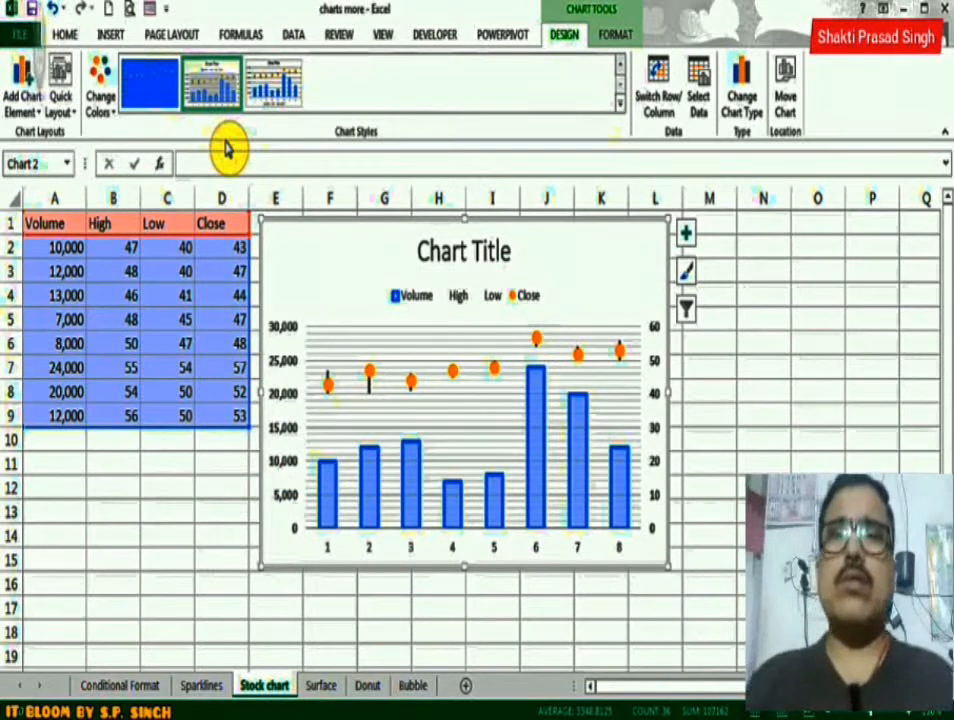
# Turn the stock chart's axis titles on and off again in the chart elements.
pyautogui.click(688, 236)
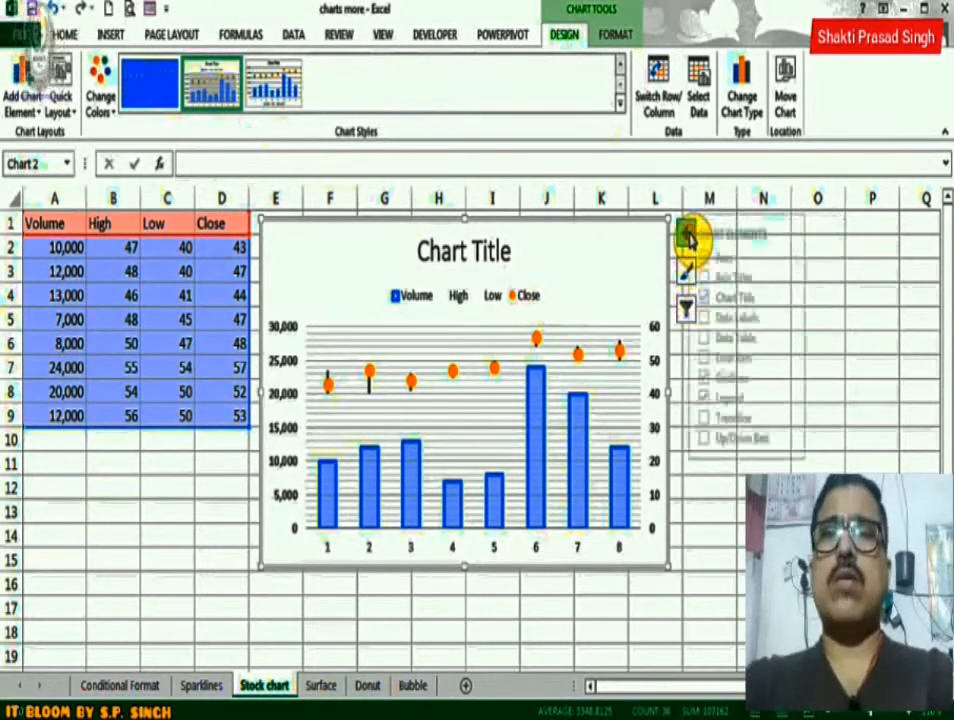
pyautogui.click(720, 277)
pyautogui.click(720, 279)
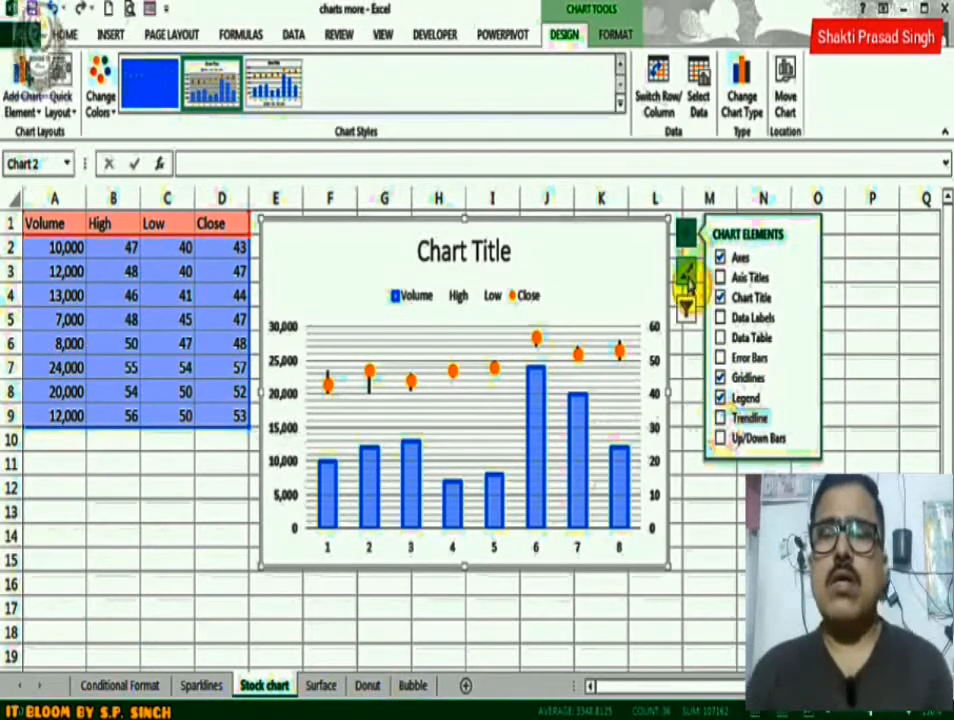
# Examine the stock chart's available styles, colour palettes, and series and category filters.
pyautogui.click(687, 278)
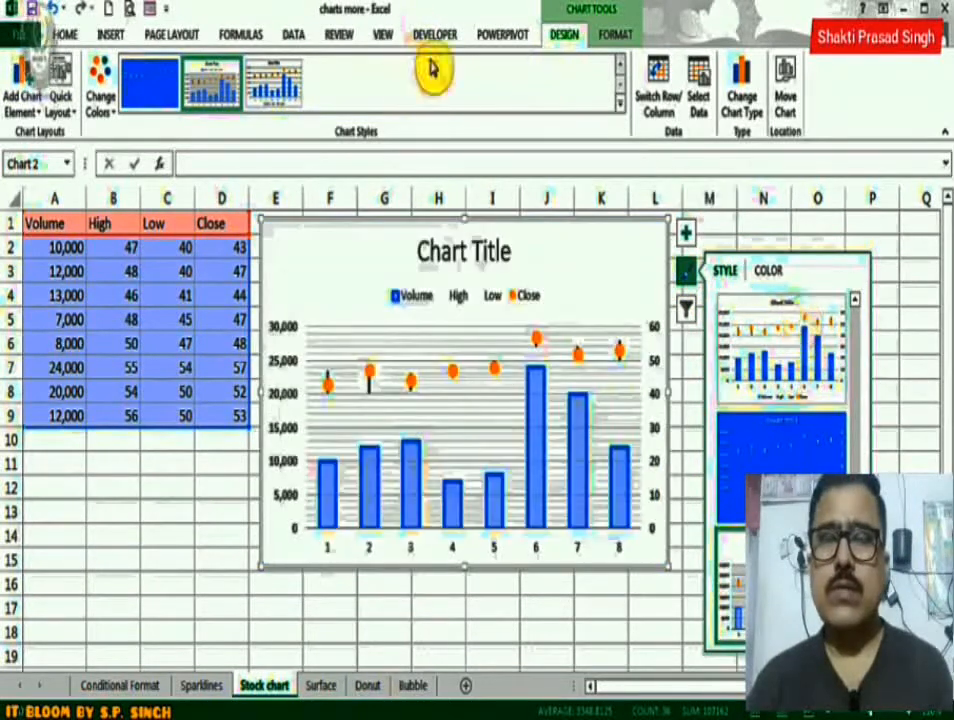
pyautogui.moveTo(856, 335); pyautogui.dragTo(855, 289)
pyautogui.click(771, 271)
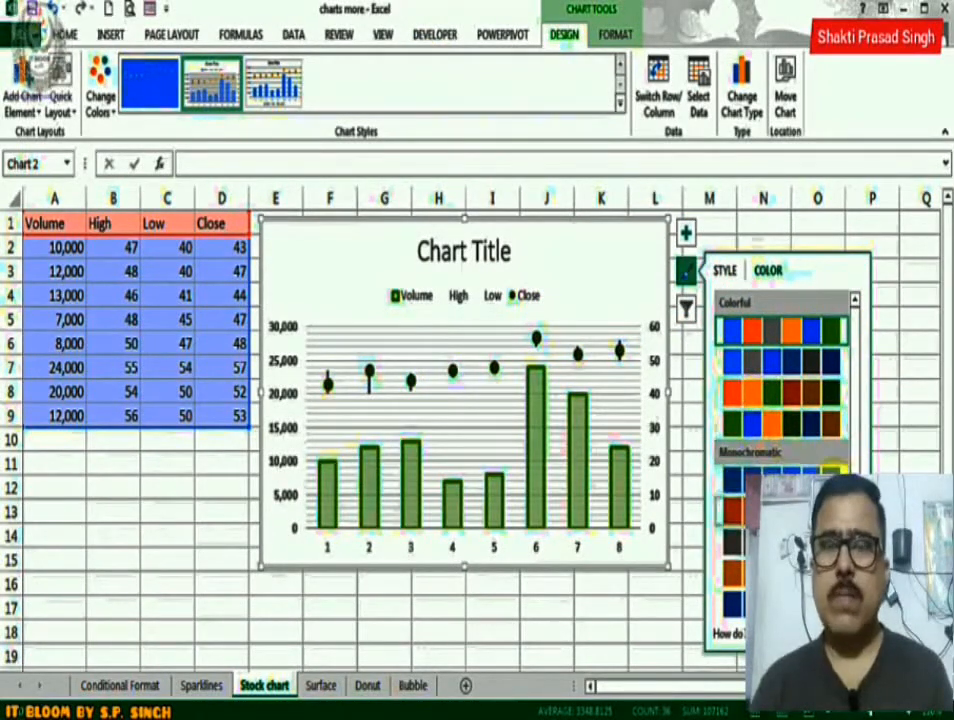
pyautogui.scroll(-3, 856, 426)
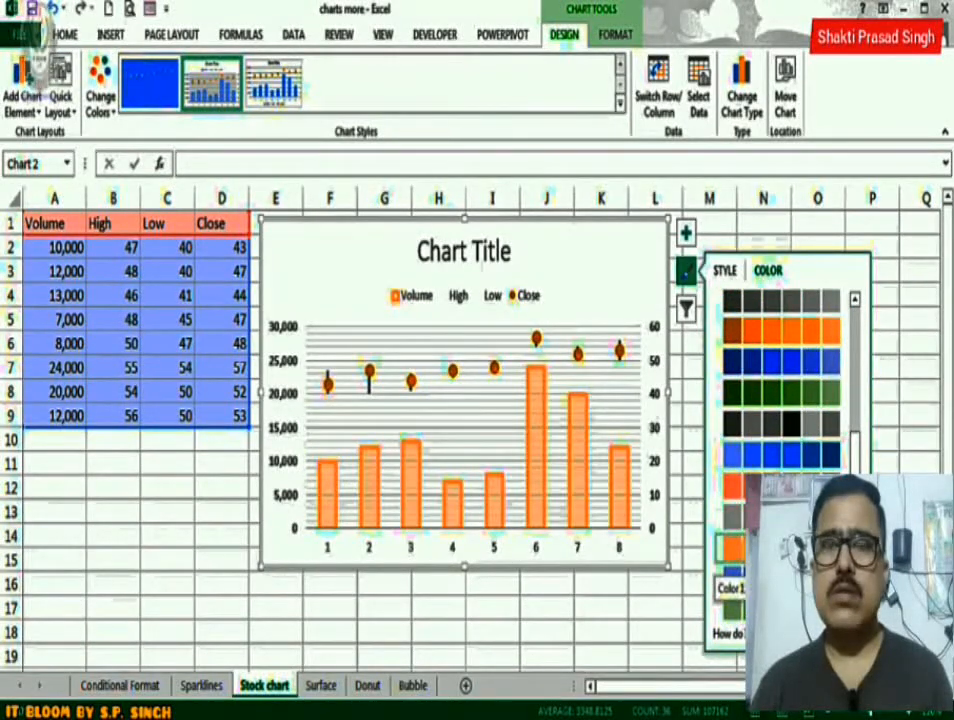
pyautogui.click(688, 275)
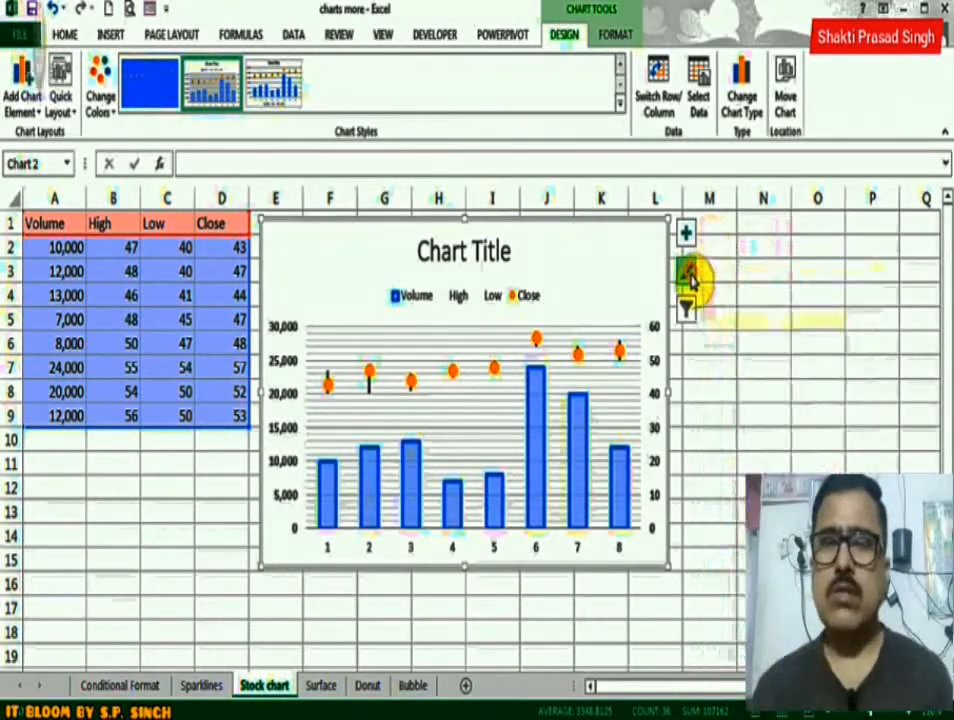
pyautogui.click(686, 308)
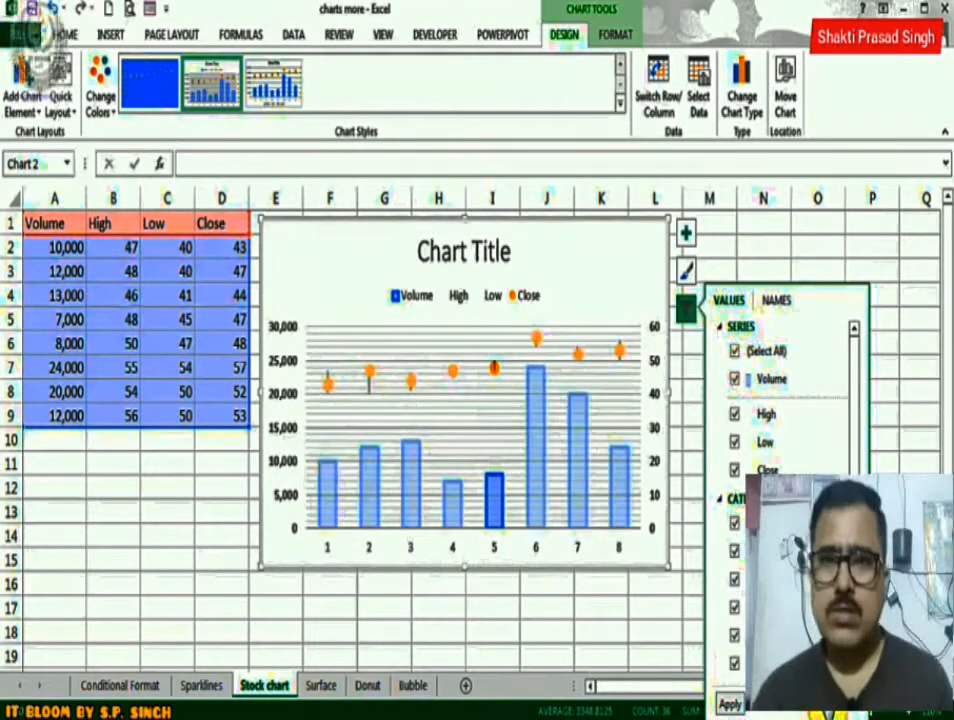
# Delete the stock chart and open the Surface sheet.
pyautogui.click(618, 273)
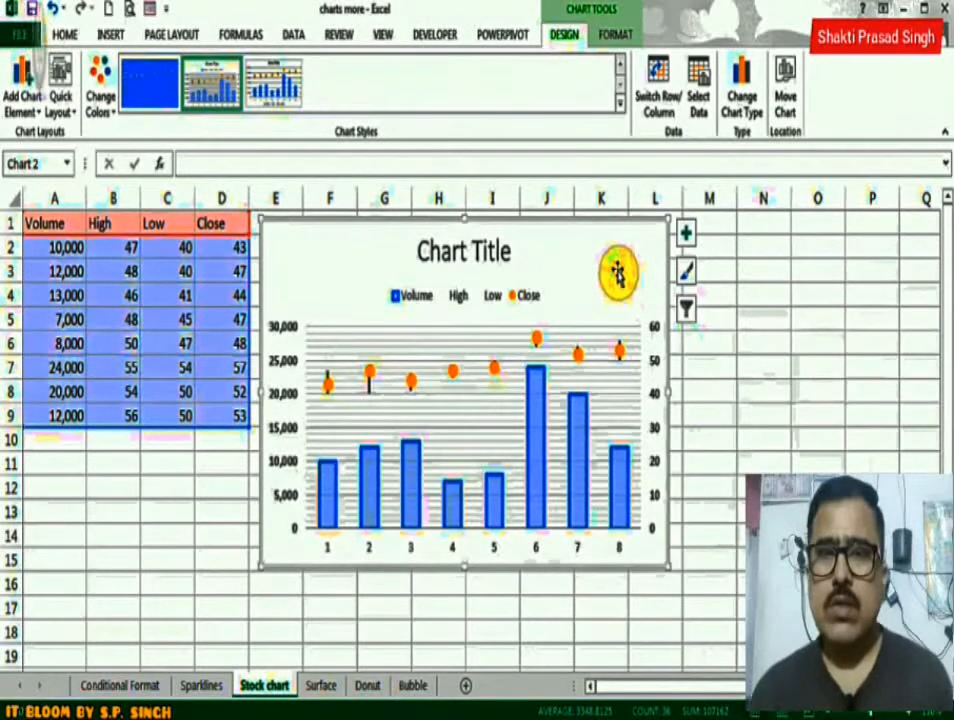
pyautogui.press('Delete')
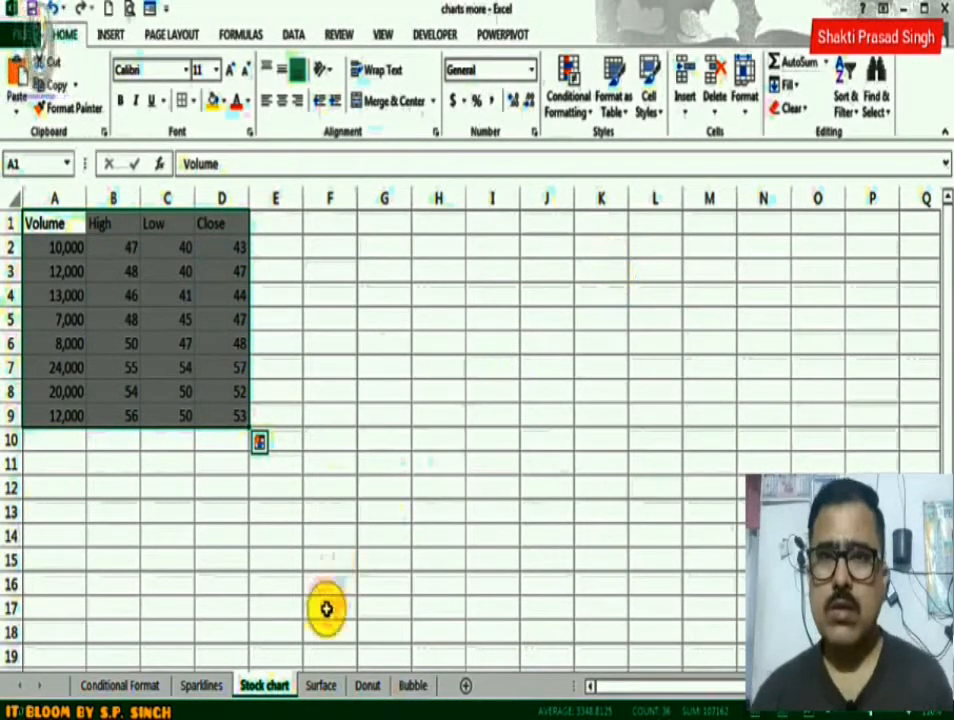
pyautogui.click(318, 687)
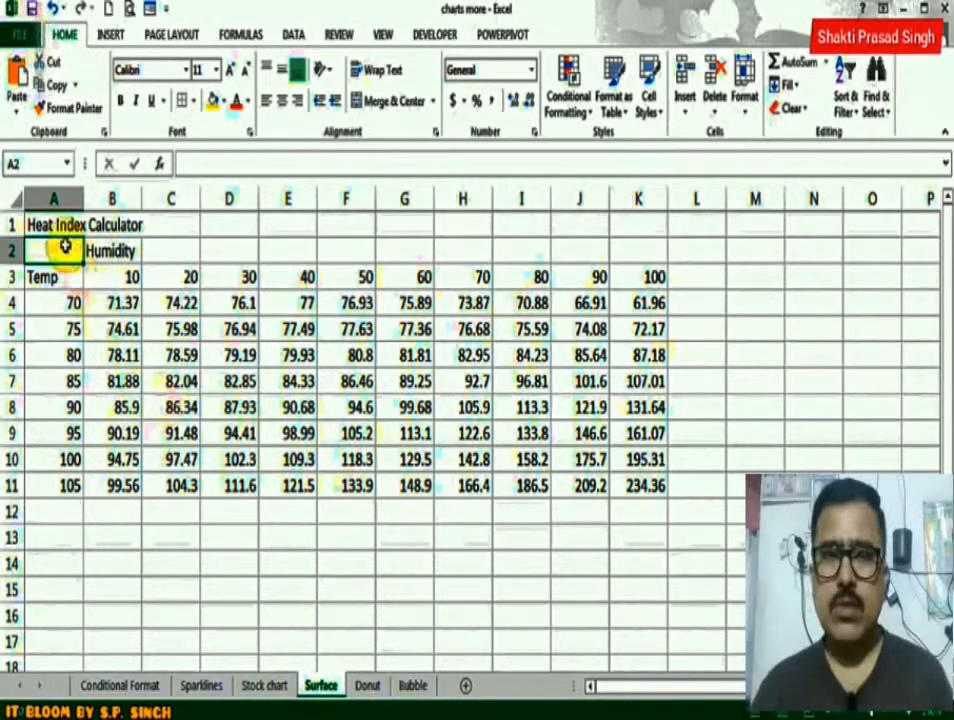
# Preview the recommended line and scatter charts for the heat index range A2:K11, and insert a 3-D Surface chart from it.
pyautogui.moveTo(64, 250); pyautogui.dragTo(622, 484)
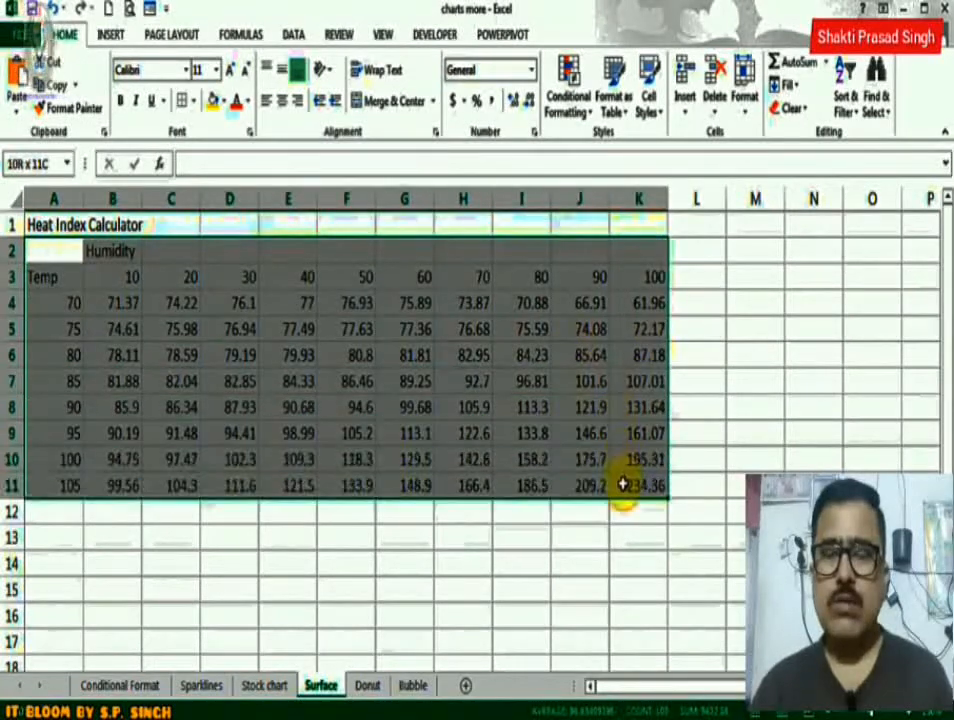
pyautogui.click(113, 35)
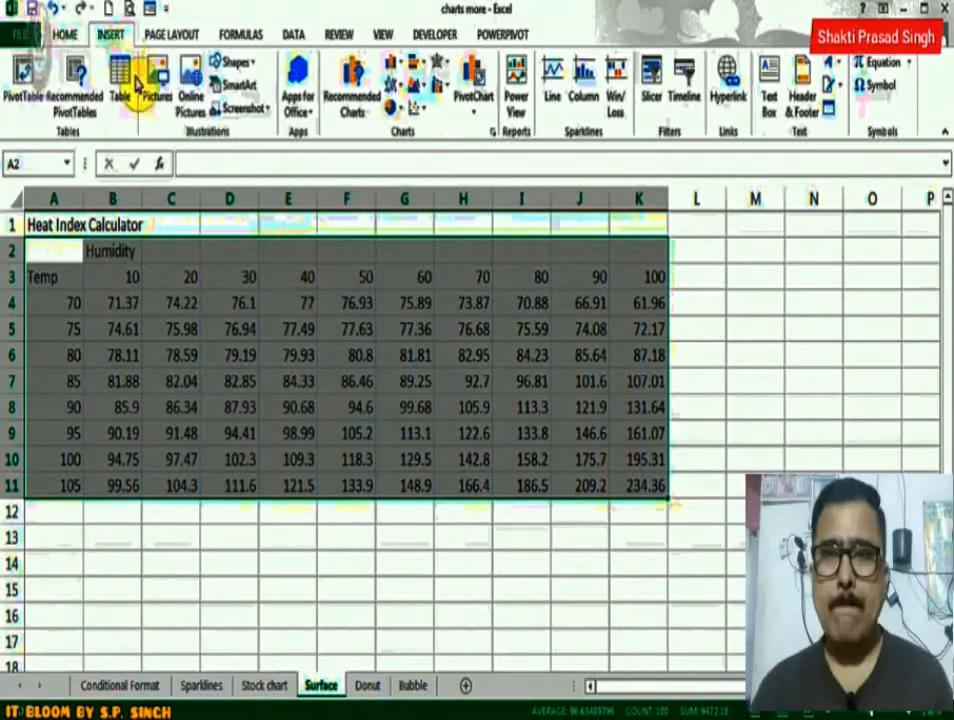
pyautogui.click(350, 110)
pyautogui.moveTo(394, 240); pyautogui.dragTo(402, 352)
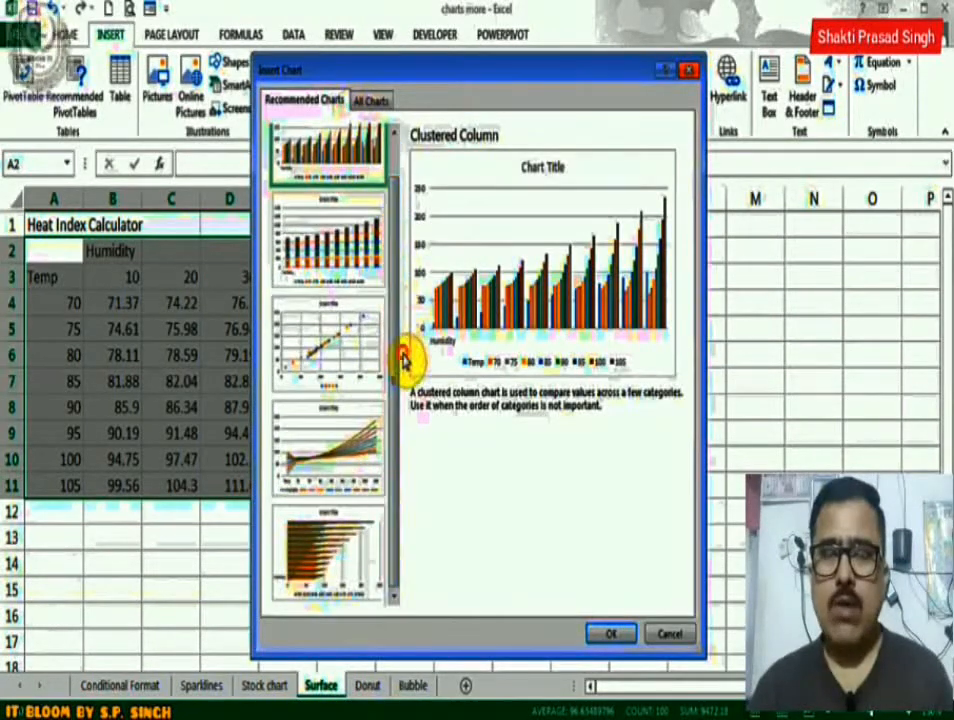
pyautogui.click(333, 483)
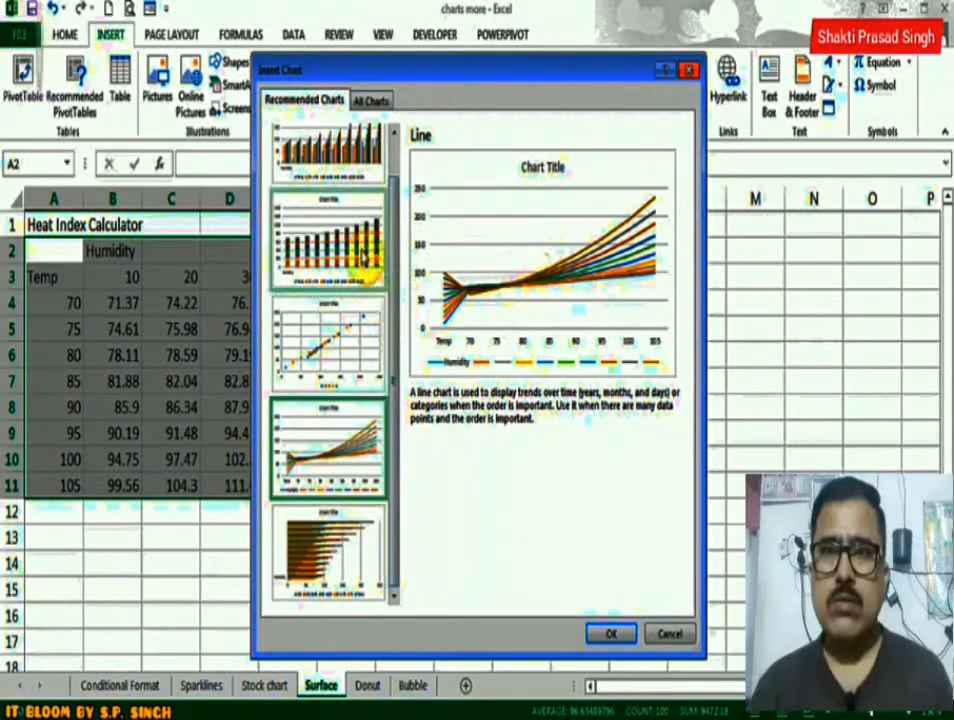
pyautogui.click(341, 356)
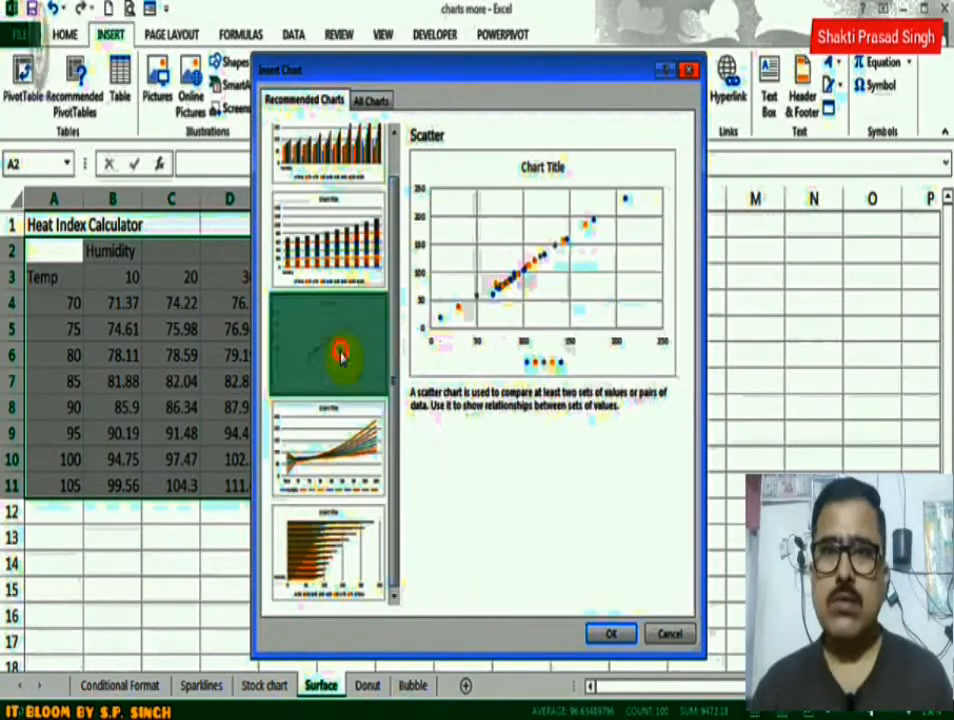
pyautogui.click(373, 100)
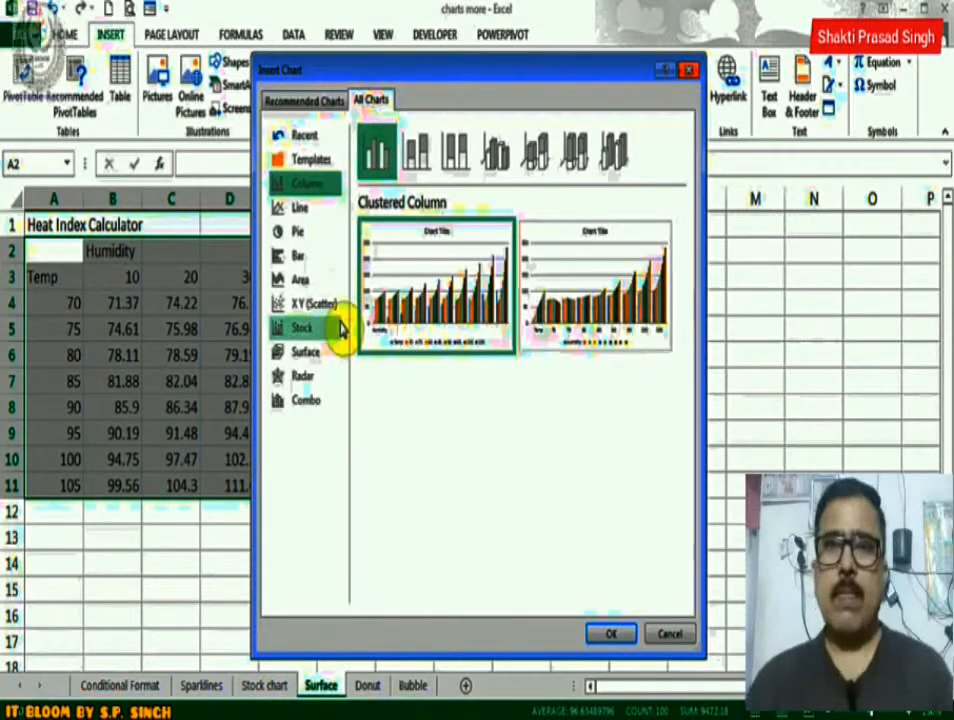
pyautogui.click(320, 351)
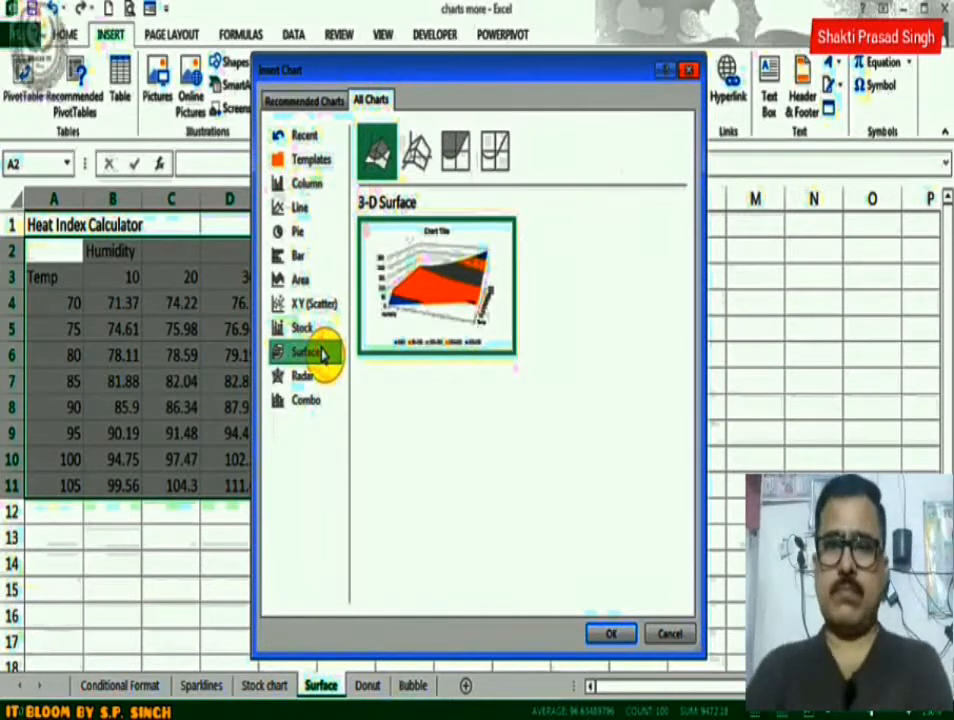
pyautogui.click(413, 152)
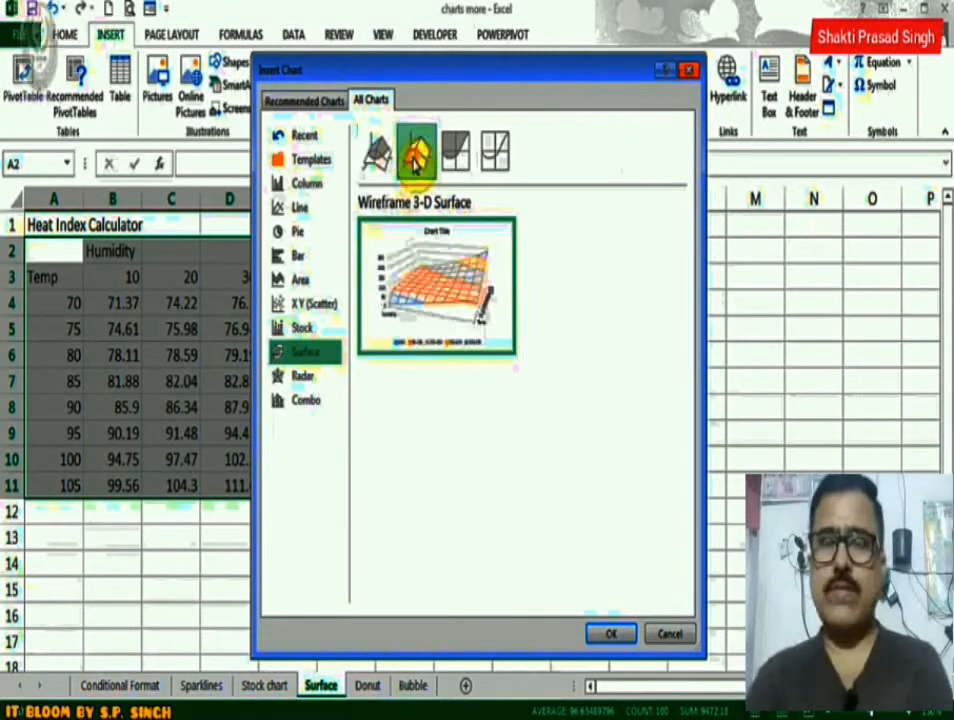
pyautogui.click(376, 148)
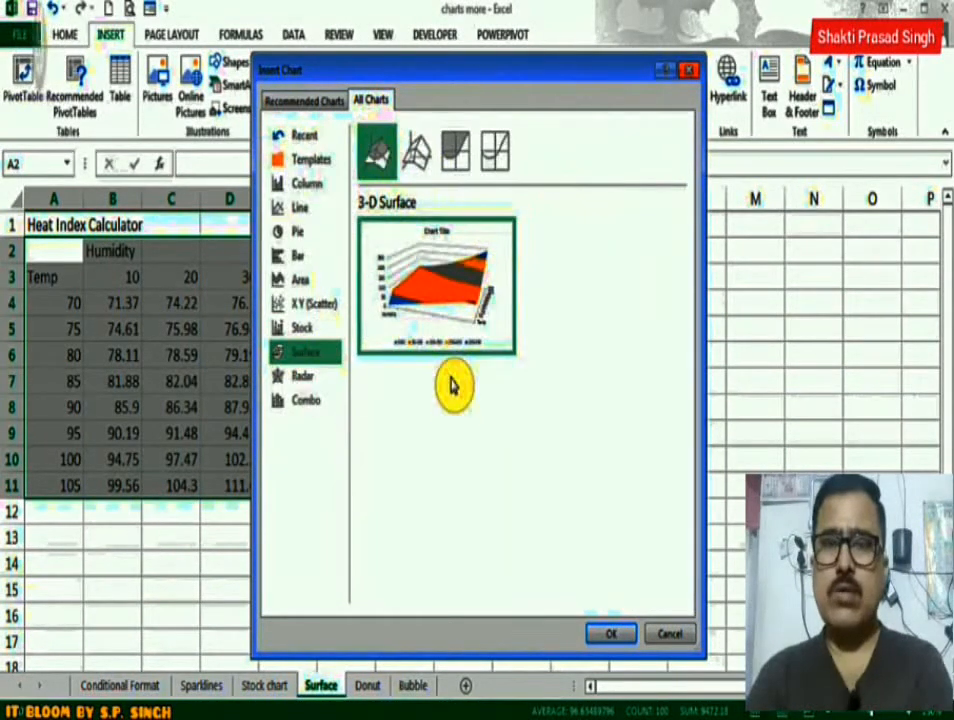
pyautogui.click(607, 634)
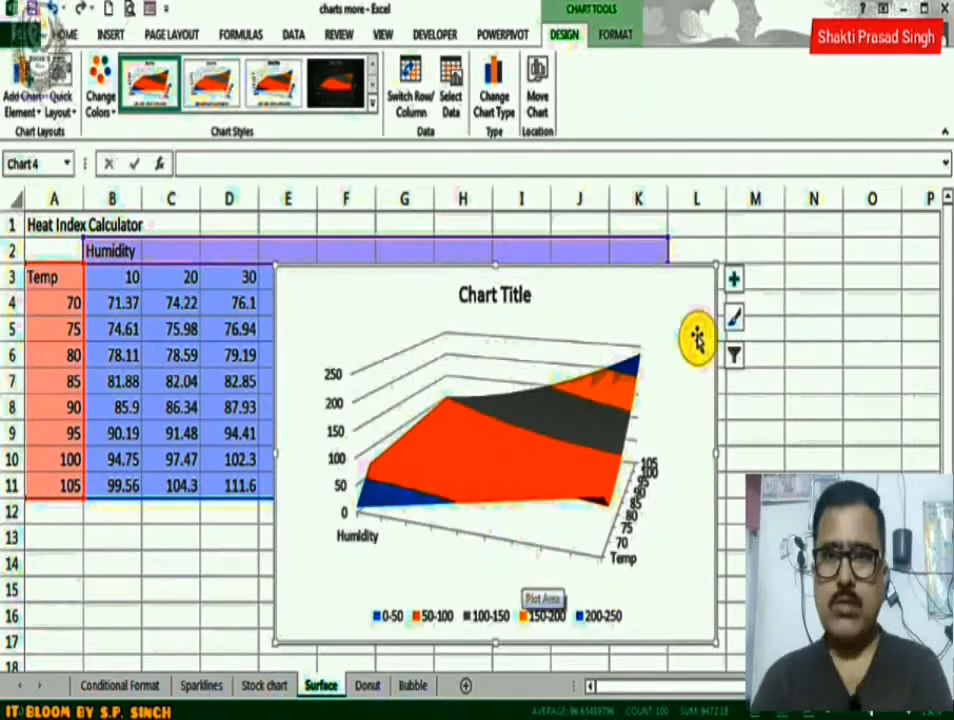
# Enlarge and reposition the surface chart over the data table, and give it the third chart style with the fourth quick layout.
pyautogui.moveTo(716, 265); pyautogui.dragTo(726, 240)
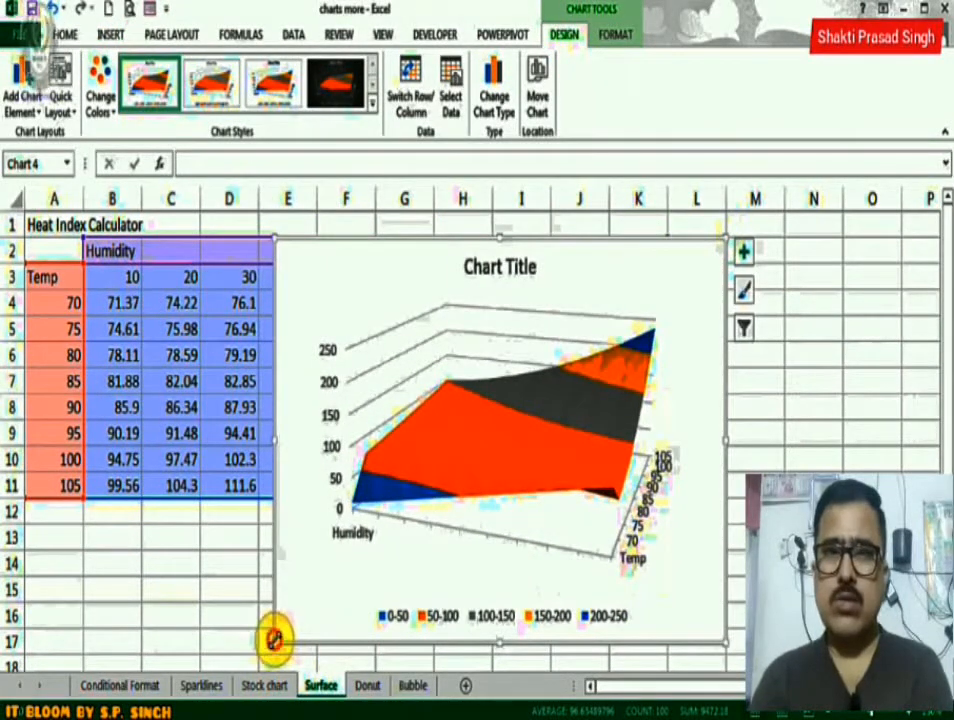
pyautogui.moveTo(272, 637); pyautogui.dragTo(249, 659)
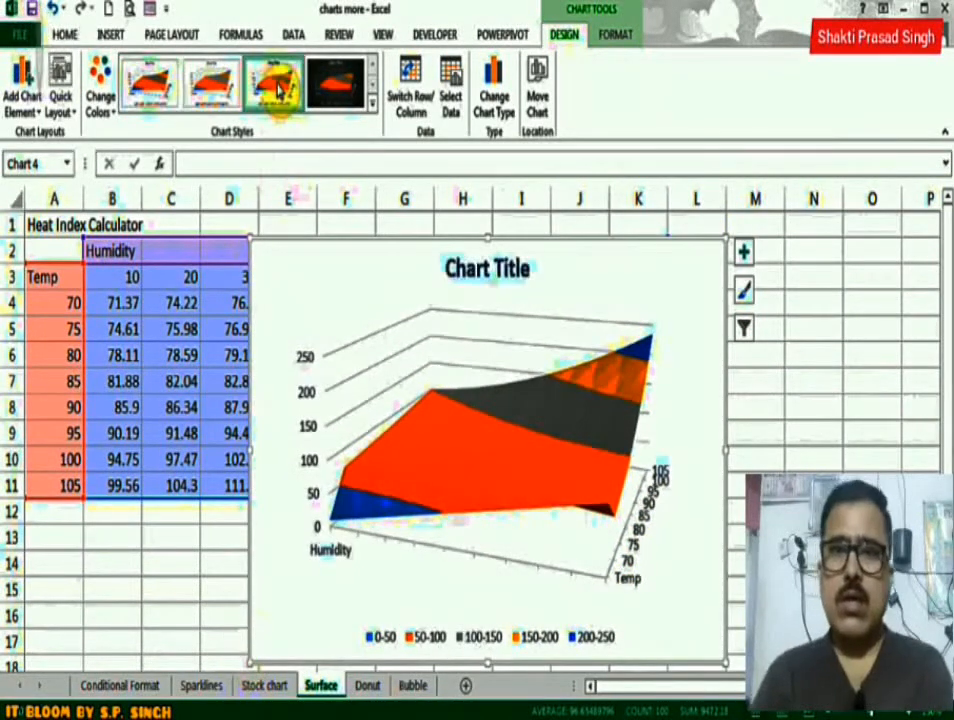
pyautogui.click(279, 89)
pyautogui.click(64, 108)
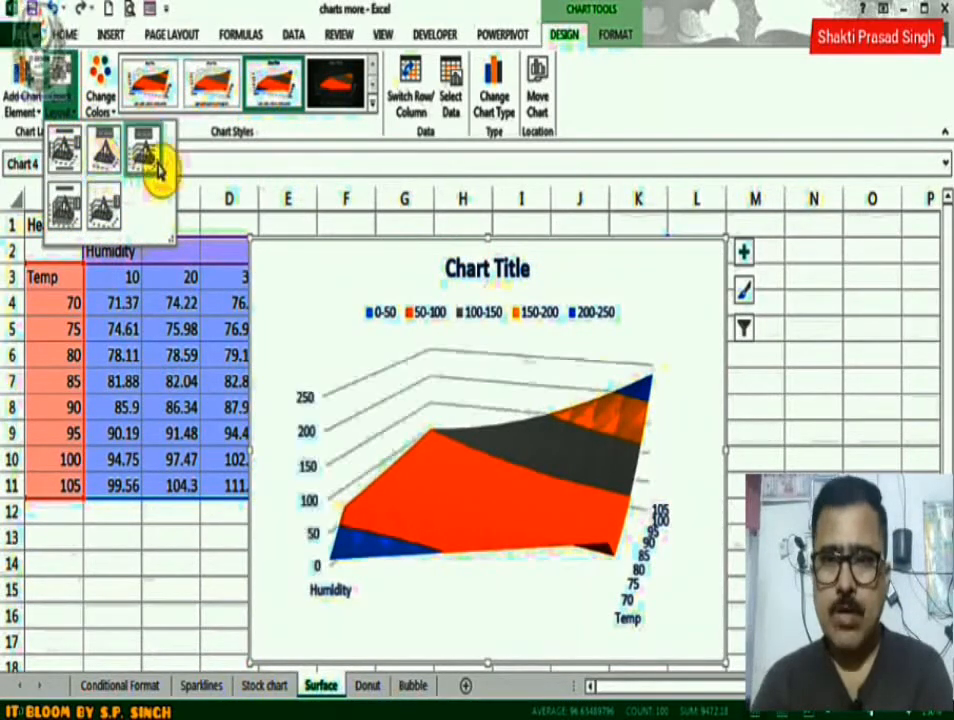
pyautogui.click(62, 200)
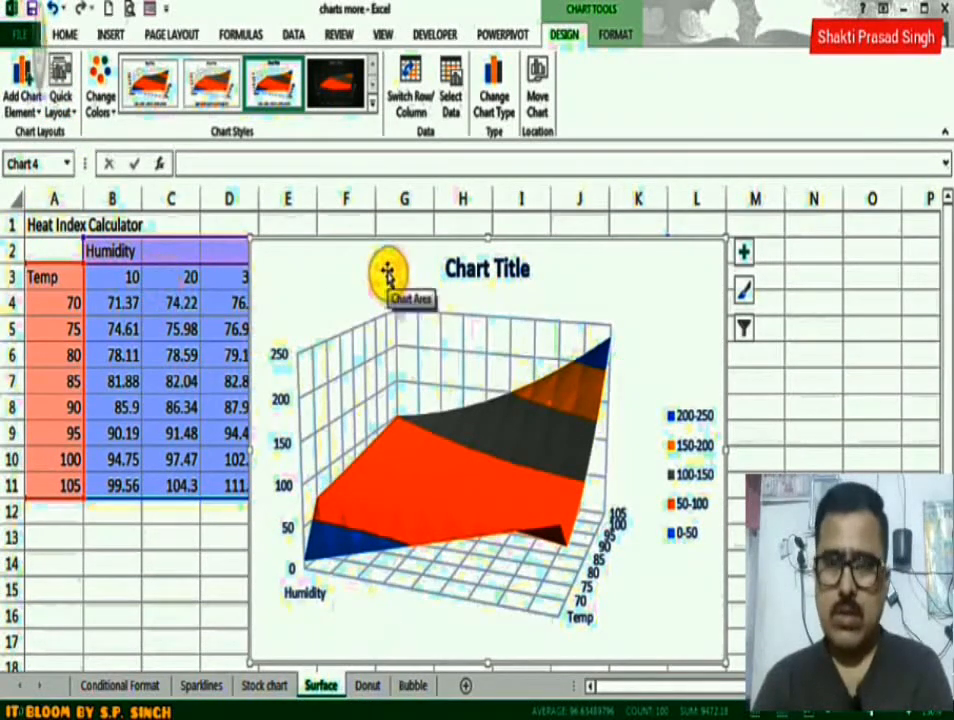
pyautogui.moveTo(383, 263); pyautogui.dragTo(270, 241)
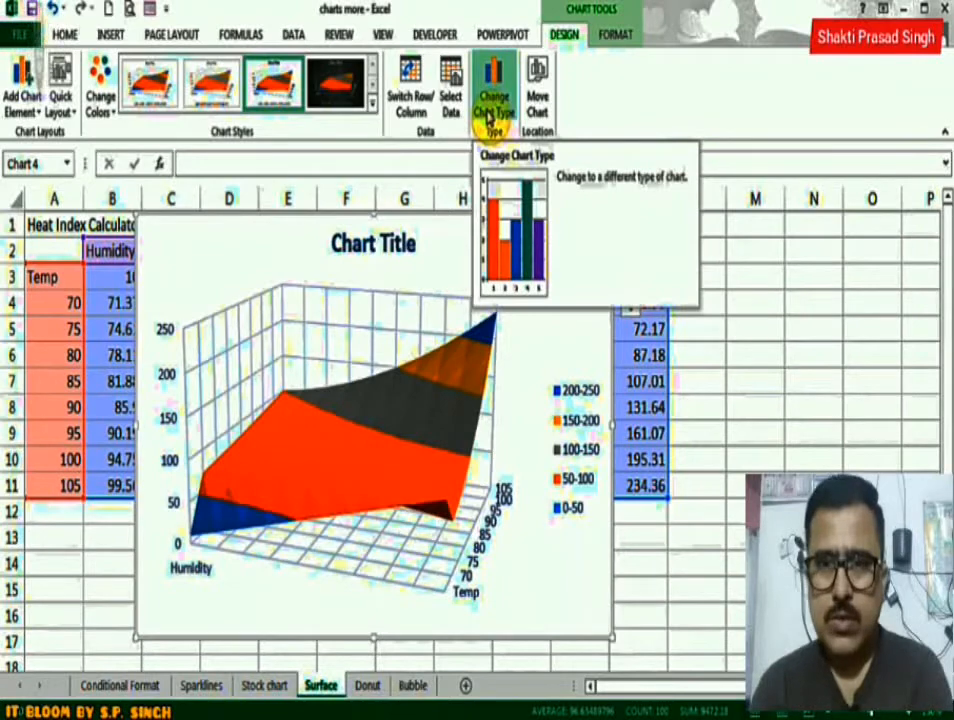
# Insert a Doughnut chart from the sales range A2:C5 on the Donut sheet, using the version that compares locations.
pyautogui.click(367, 686)
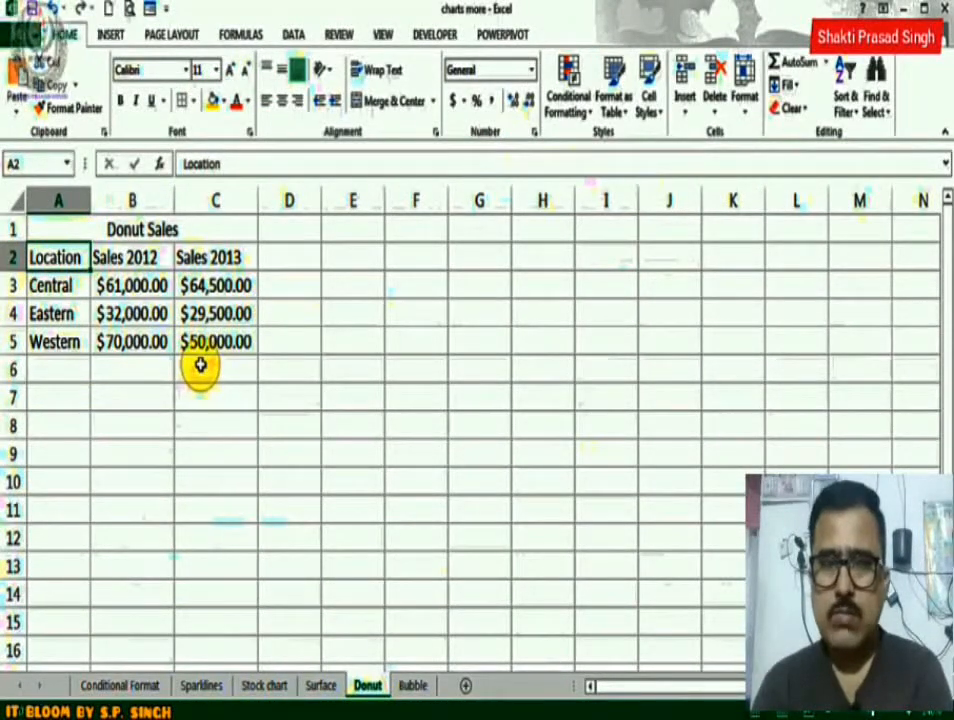
pyautogui.moveTo(70, 251); pyautogui.dragTo(198, 338)
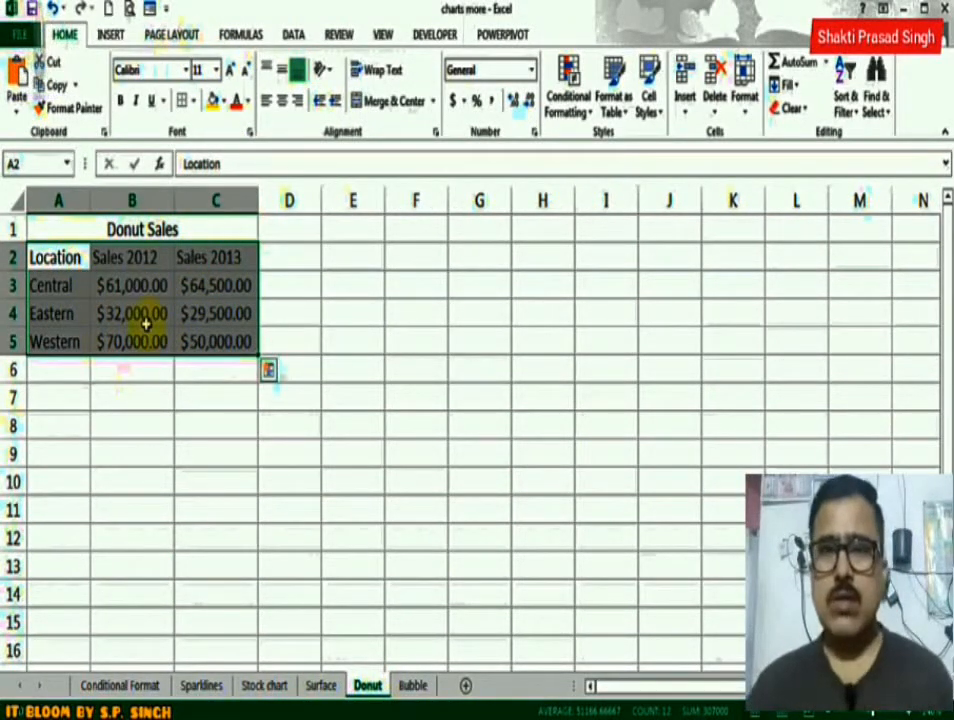
pyautogui.click(113, 36)
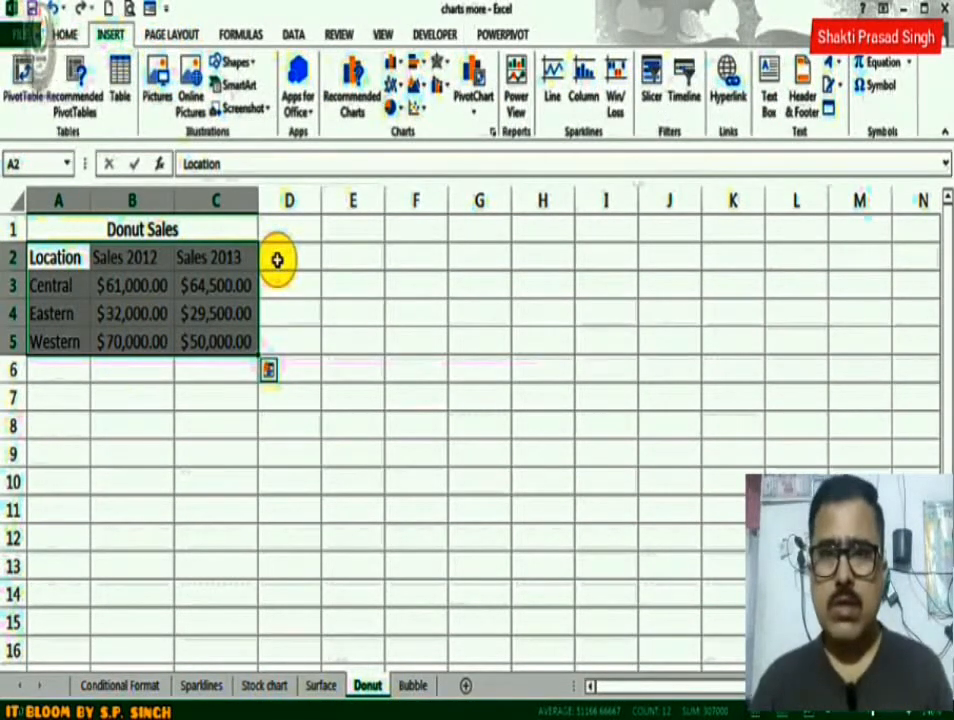
pyautogui.click(350, 103)
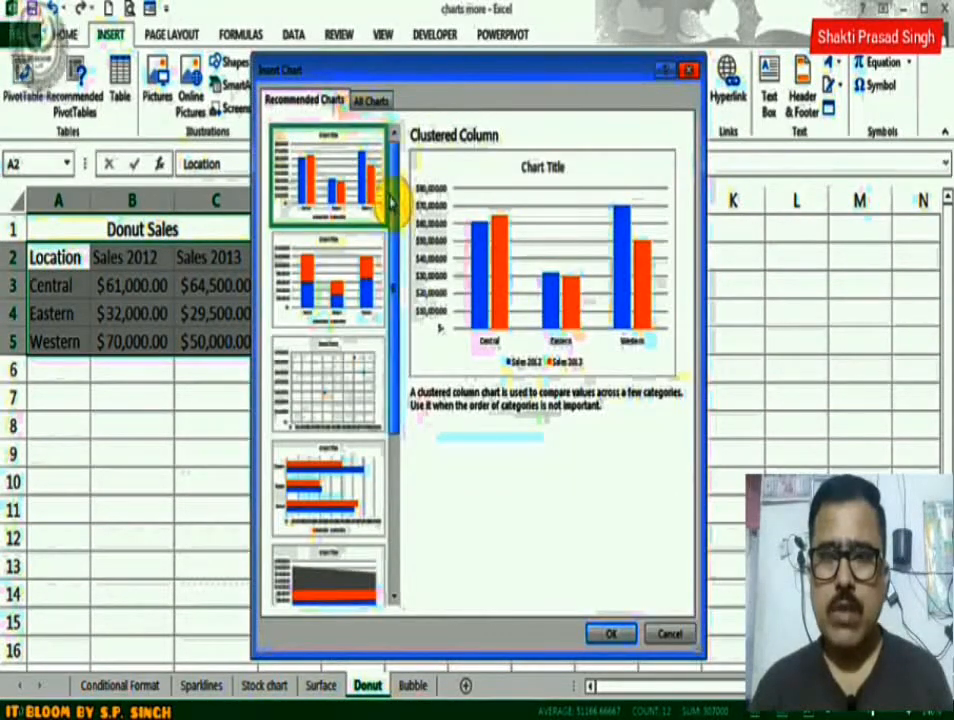
pyautogui.moveTo(394, 202)
pyautogui.mouseDown()
pyautogui.moveTo(398, 437)
pyautogui.moveTo(405, 185)
pyautogui.mouseUp()
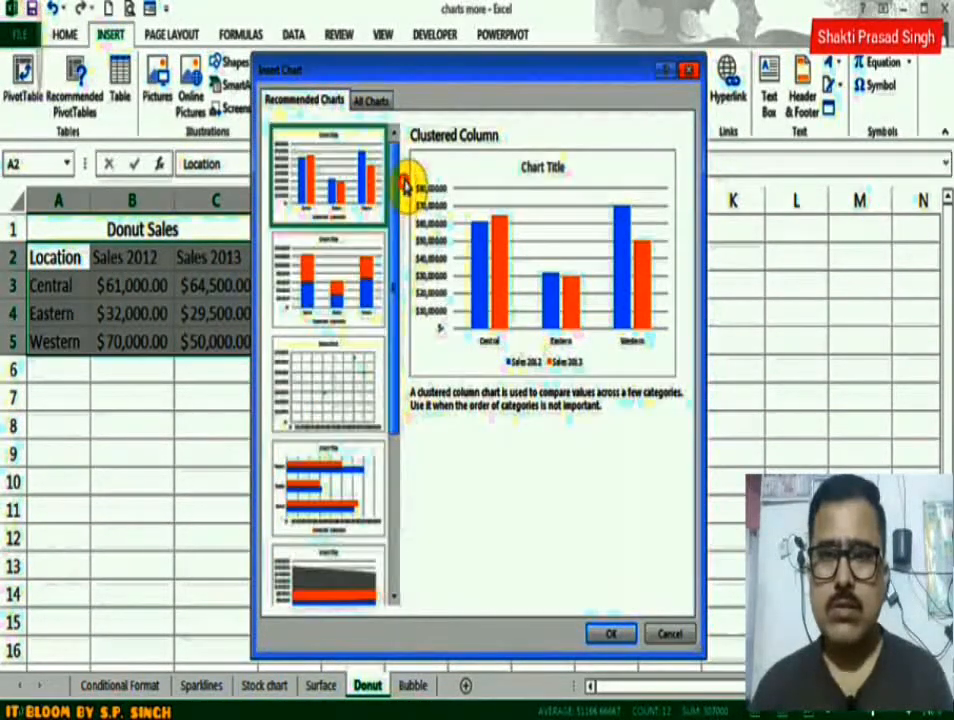
pyautogui.click(381, 103)
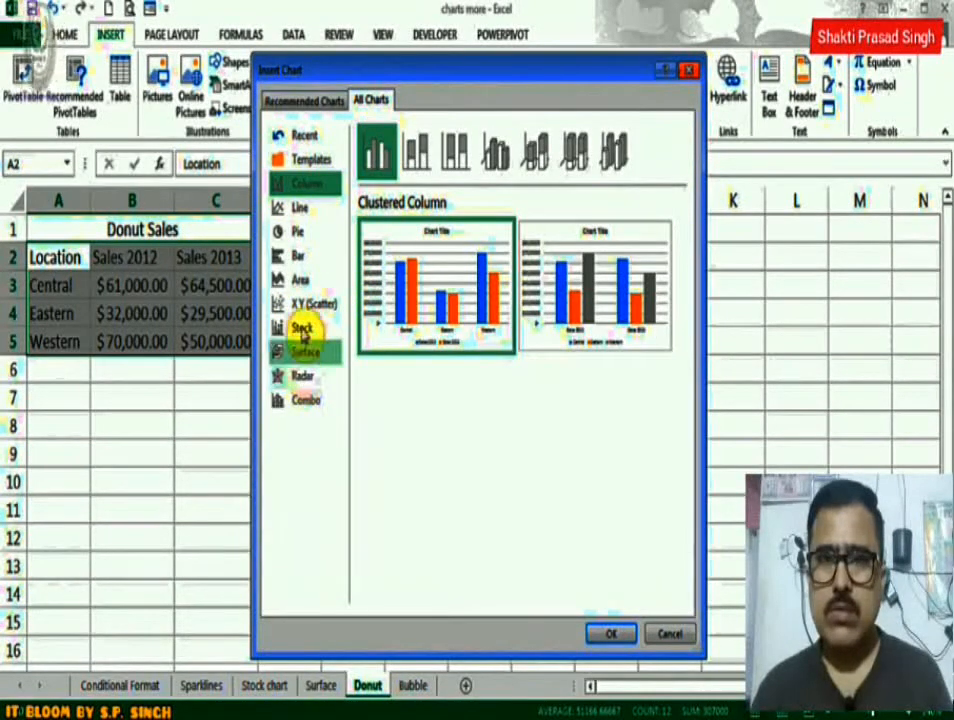
pyautogui.click(303, 232)
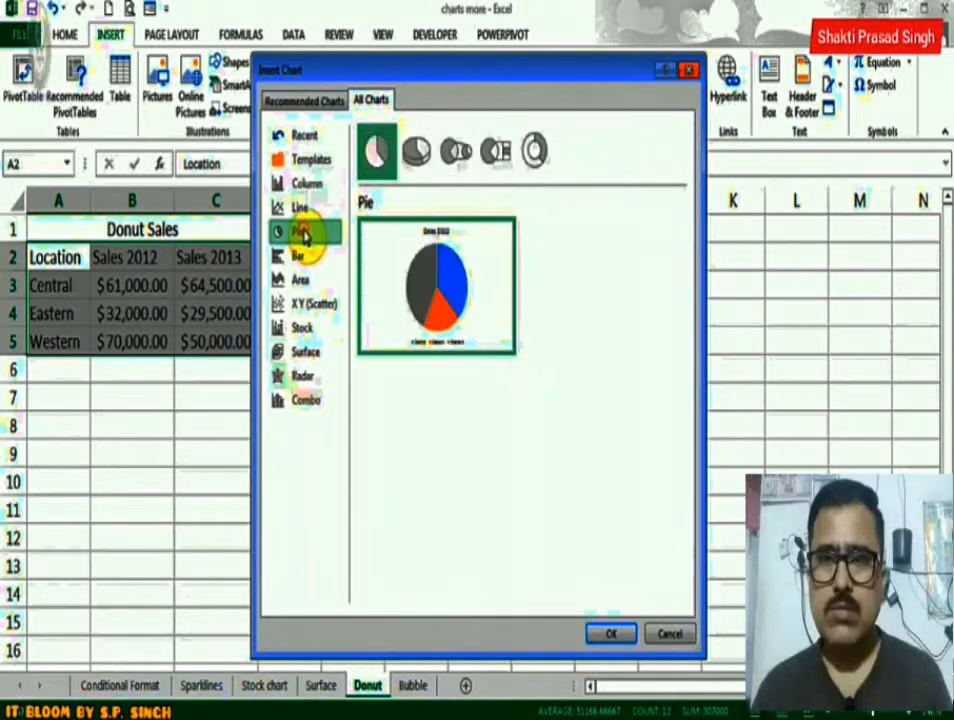
pyautogui.click(538, 156)
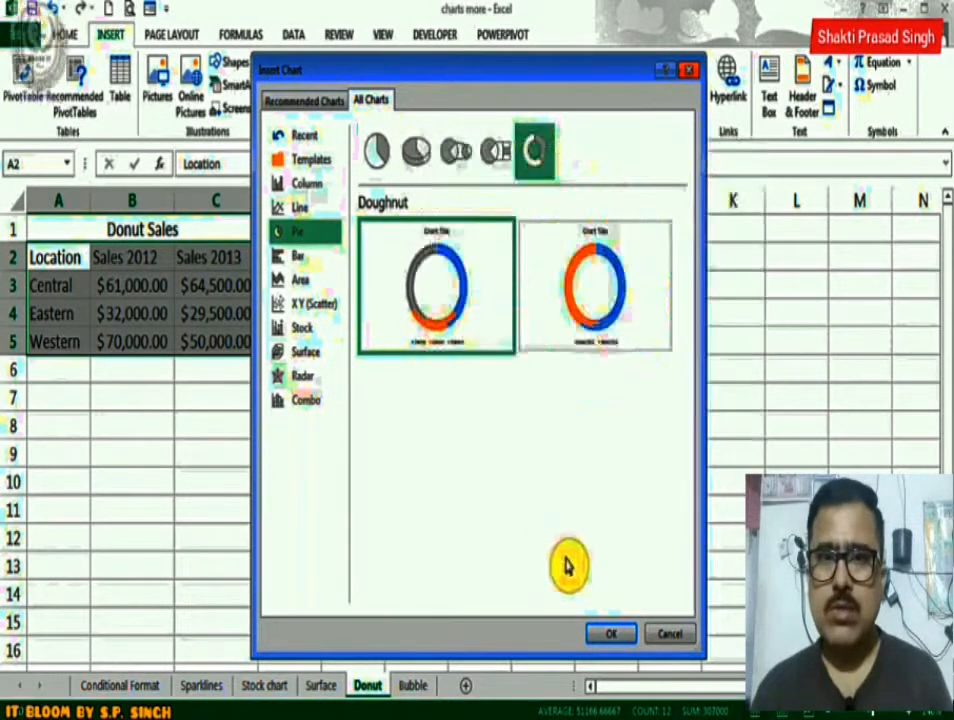
pyautogui.click(608, 636)
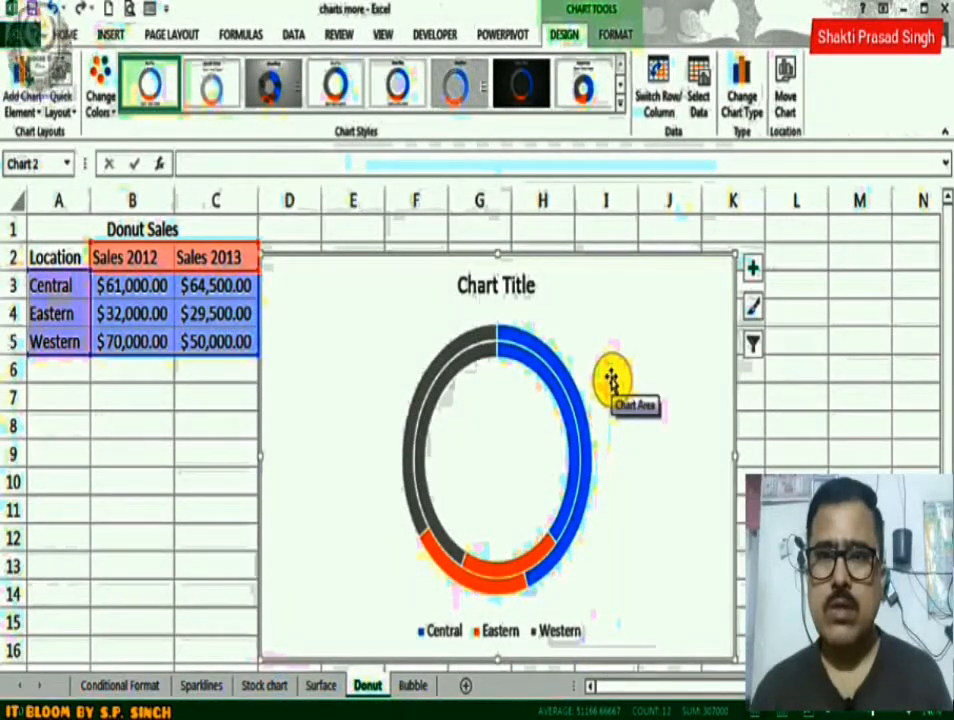
# Apply the eighth preset chart style and the sixth quick layout to the doughnut chart.
pyautogui.click(582, 89)
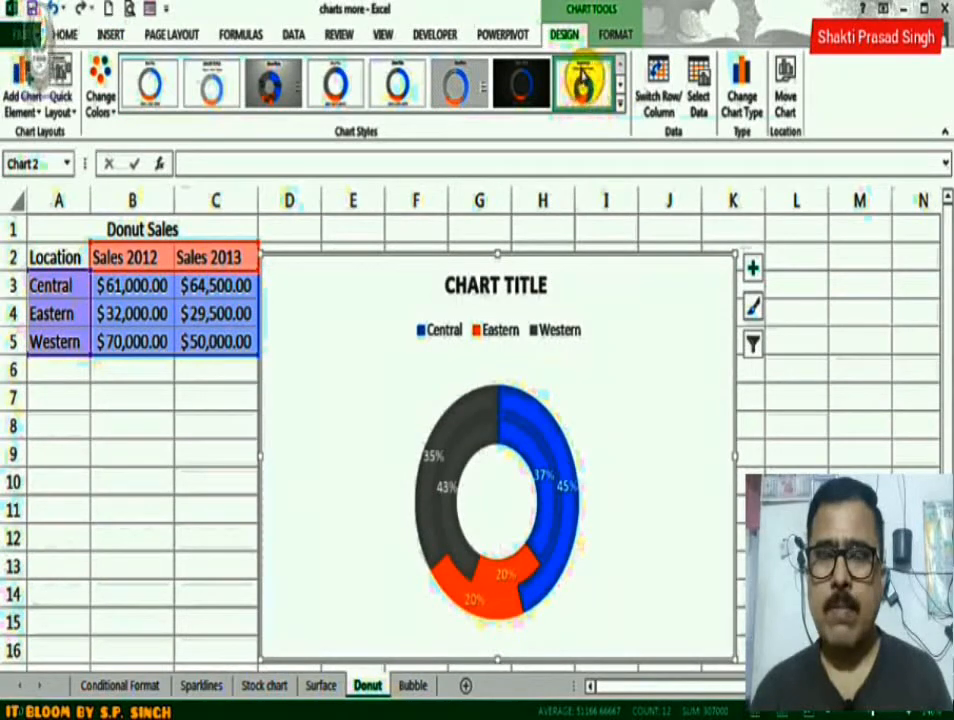
pyautogui.click(66, 110)
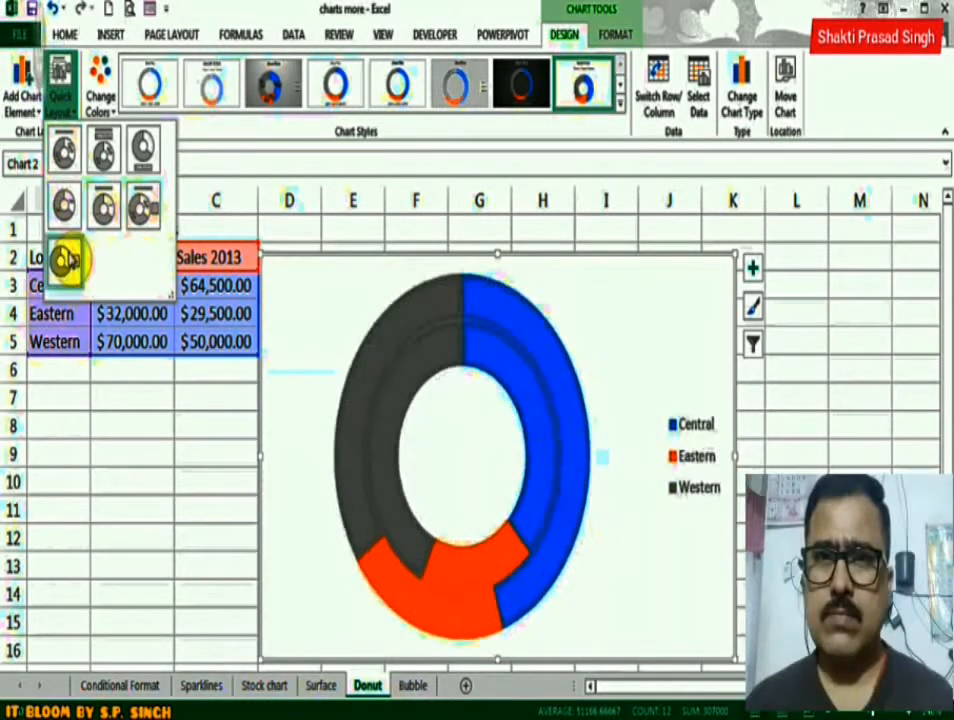
pyautogui.click(144, 213)
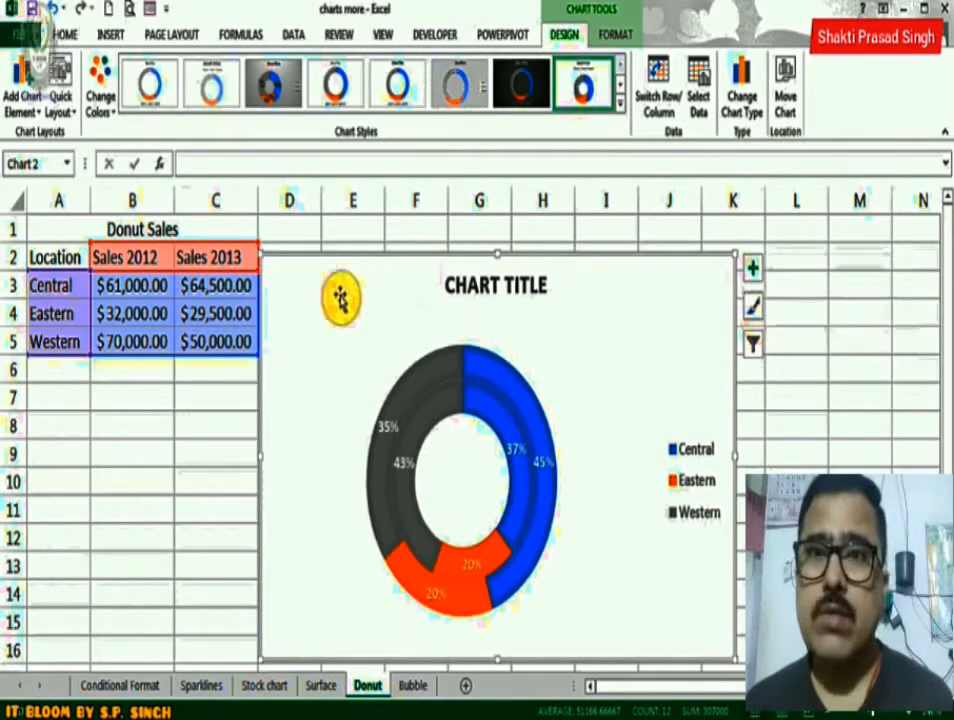
# Recolour the doughnut chart with the second colourful palette and apply the eighth preset chart style.
pyautogui.click(110, 99)
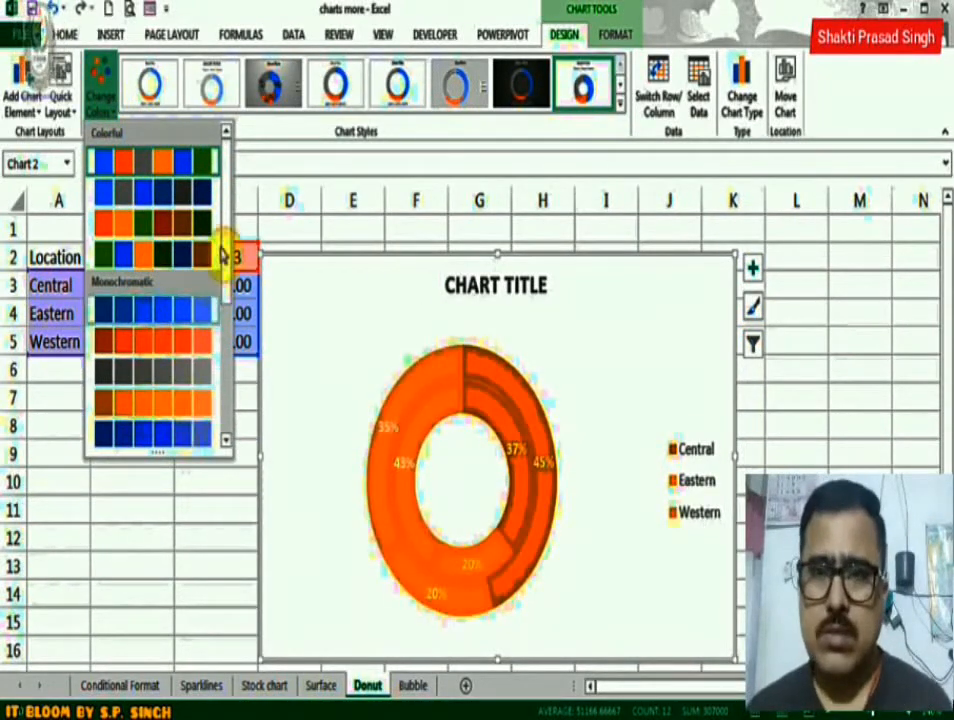
pyautogui.click(213, 191)
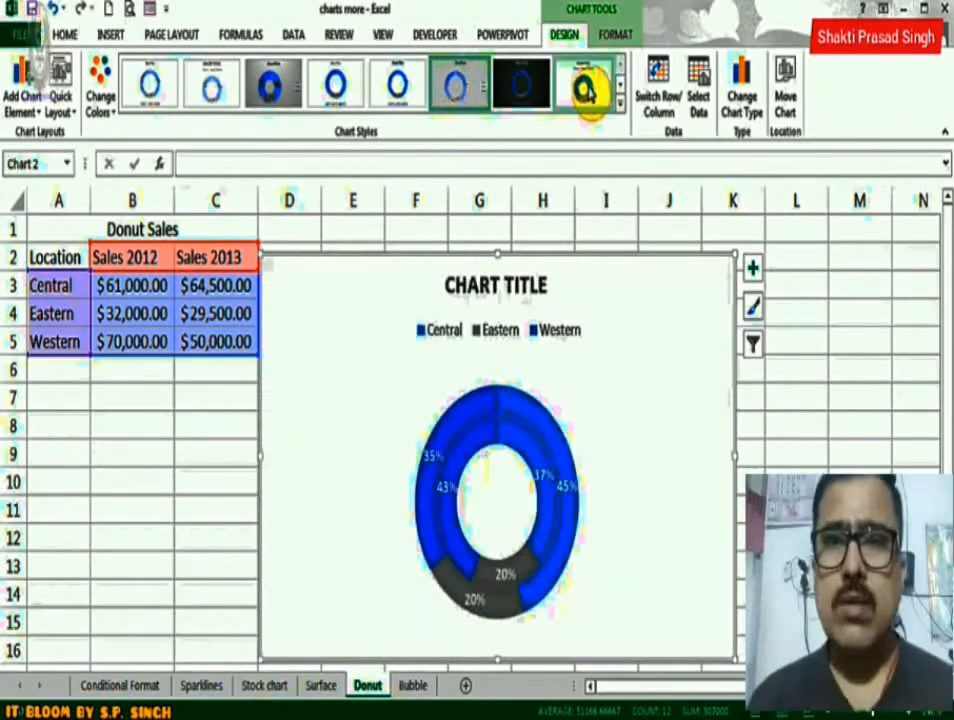
pyautogui.click(587, 90)
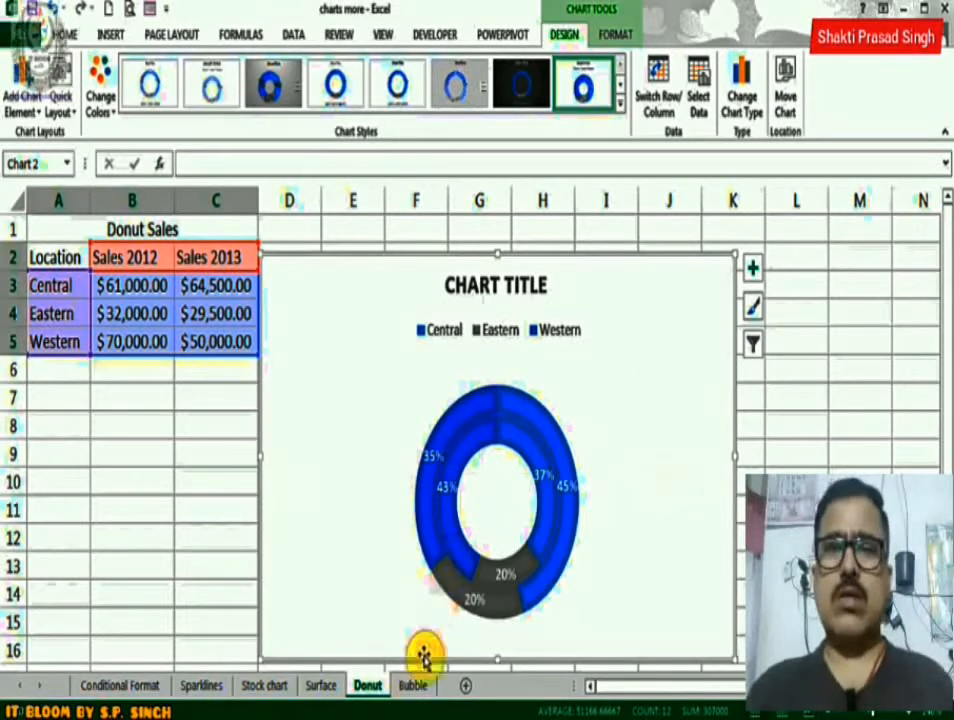
# Insert a 3-D Bubble chart from the range A1:C17 on the Bubble sheet.
pyautogui.click(414, 687)
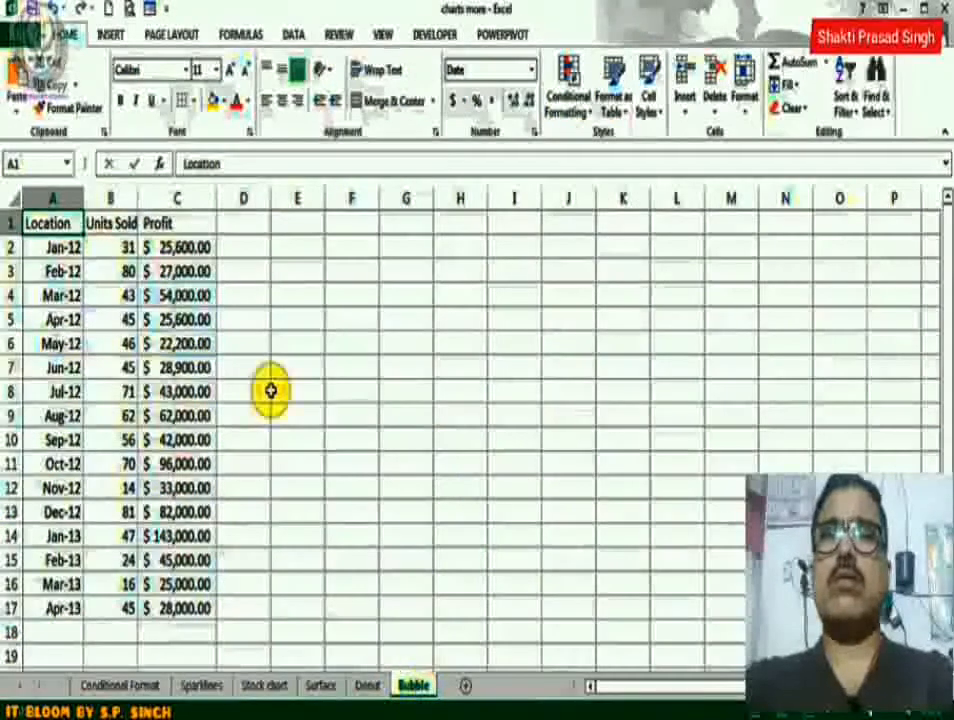
pyautogui.moveTo(167, 282); pyautogui.dragTo(163, 600)
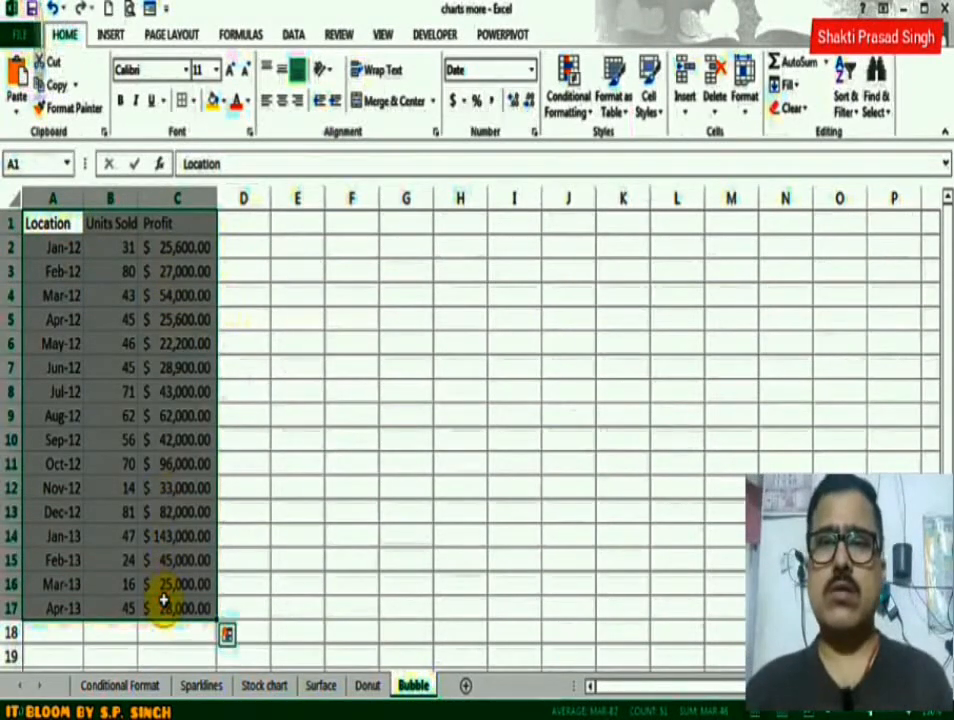
pyautogui.click(111, 34)
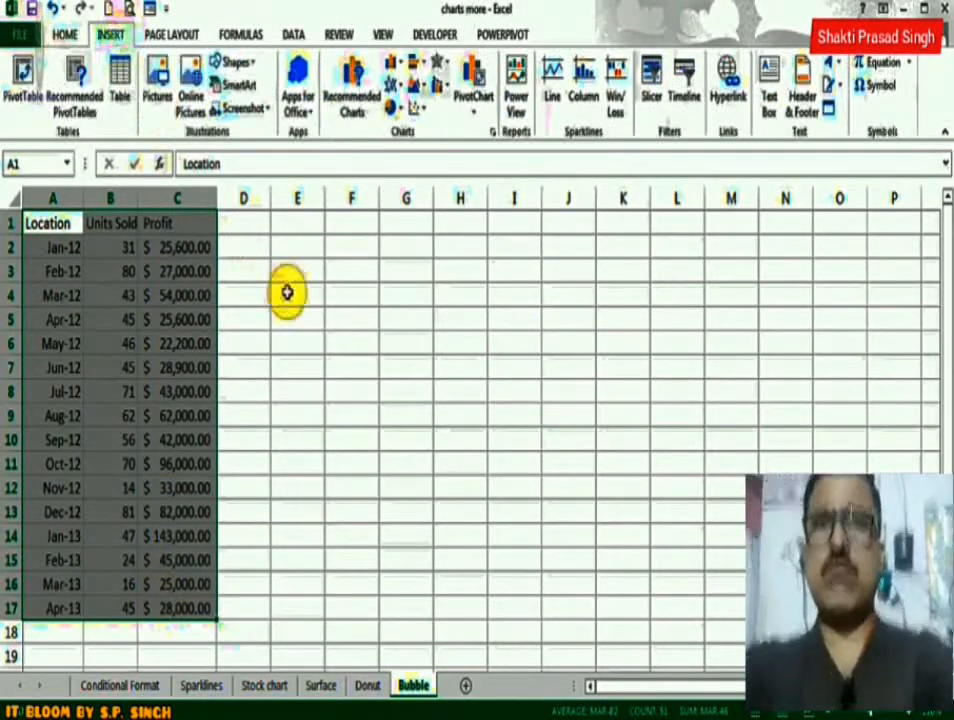
pyautogui.click(358, 110)
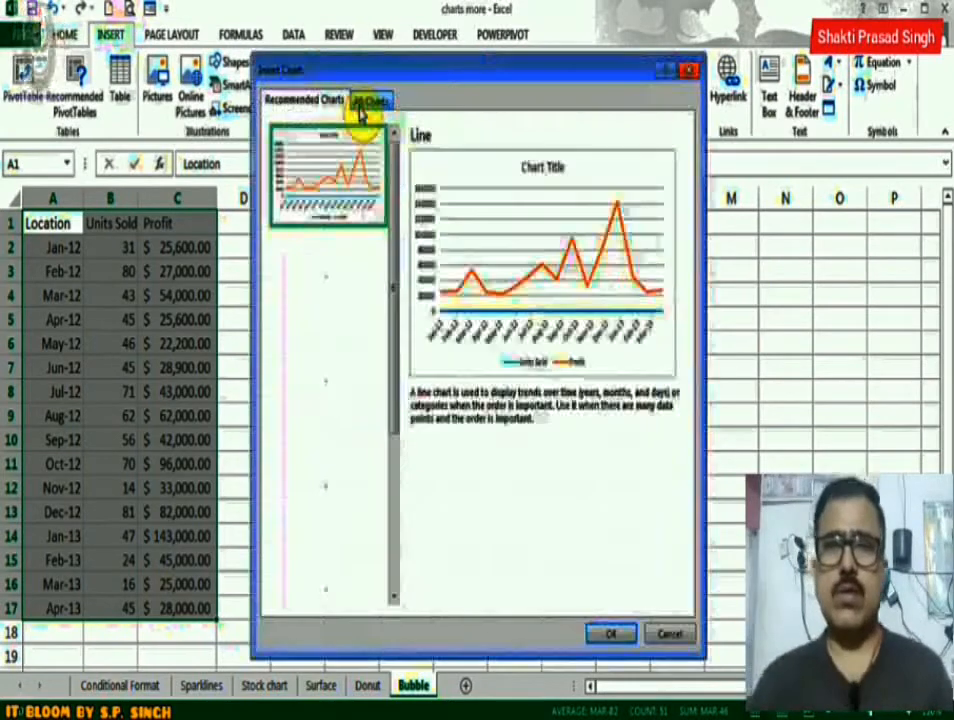
pyautogui.click(373, 104)
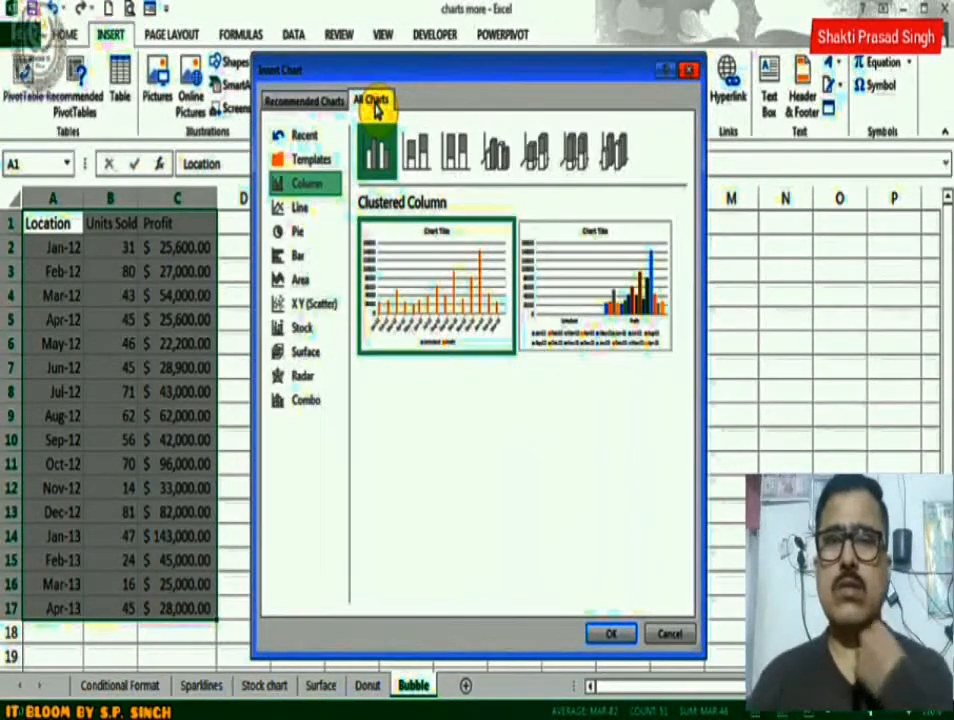
pyautogui.click(311, 304)
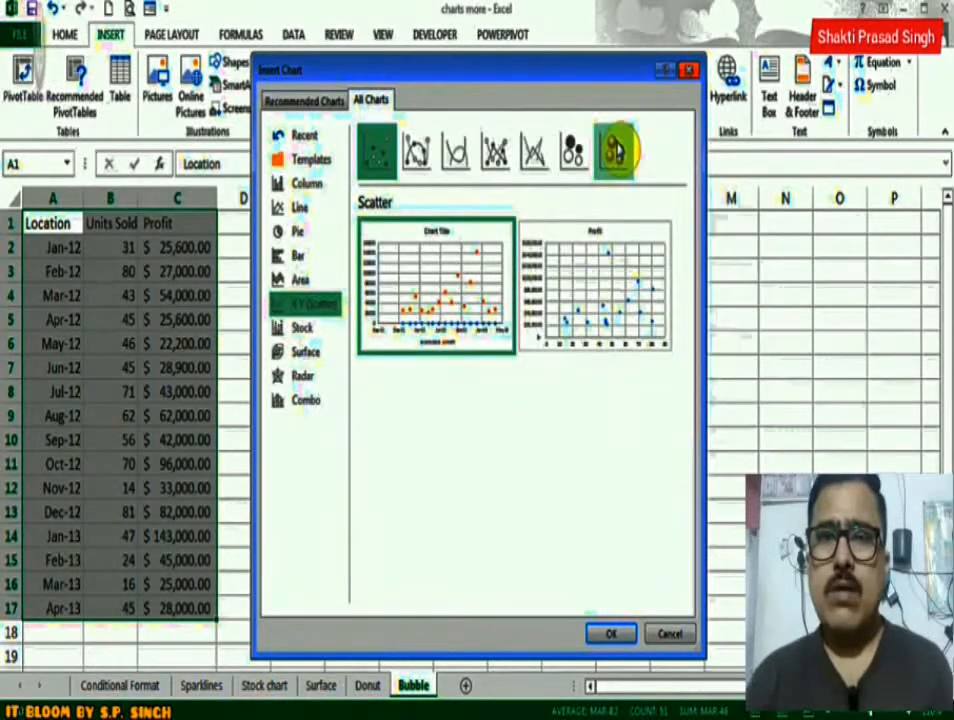
pyautogui.click(615, 150)
pyautogui.click(573, 150)
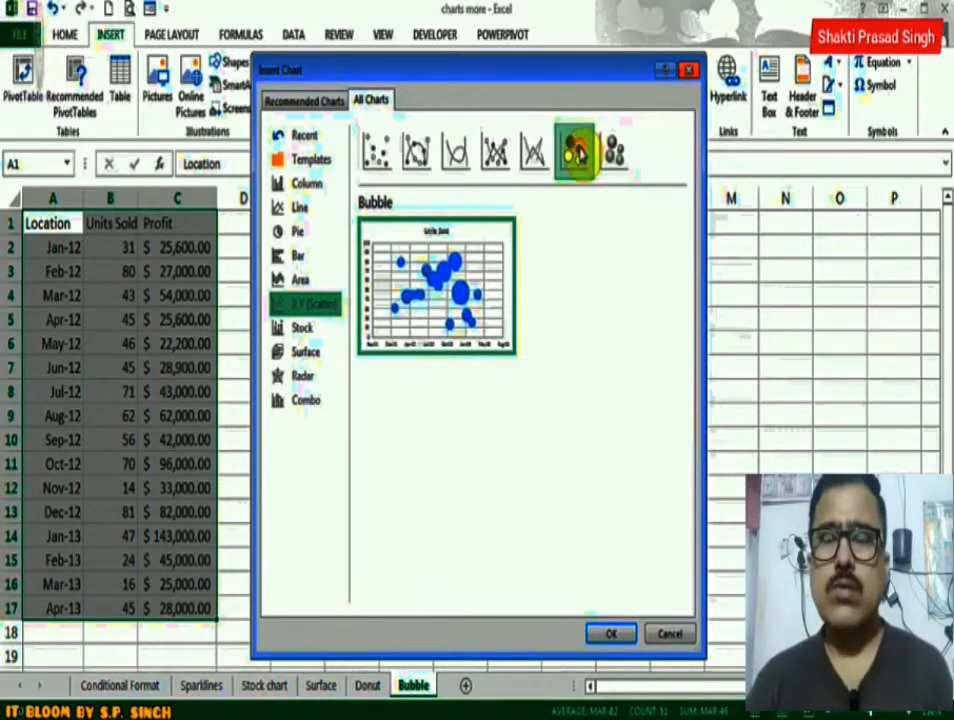
pyautogui.click(615, 150)
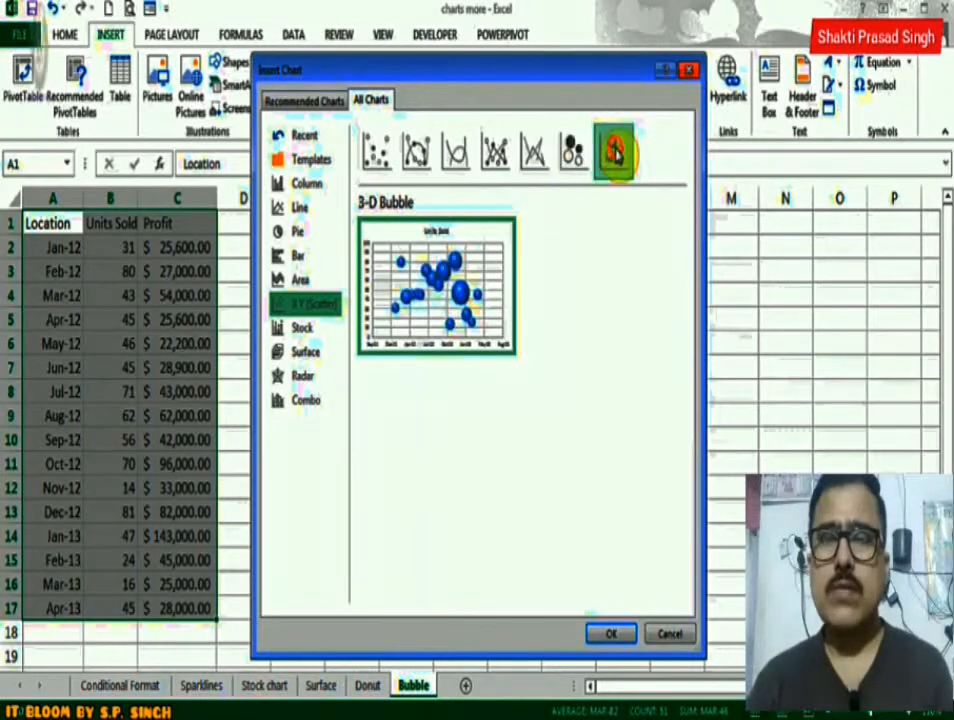
pyautogui.click(607, 635)
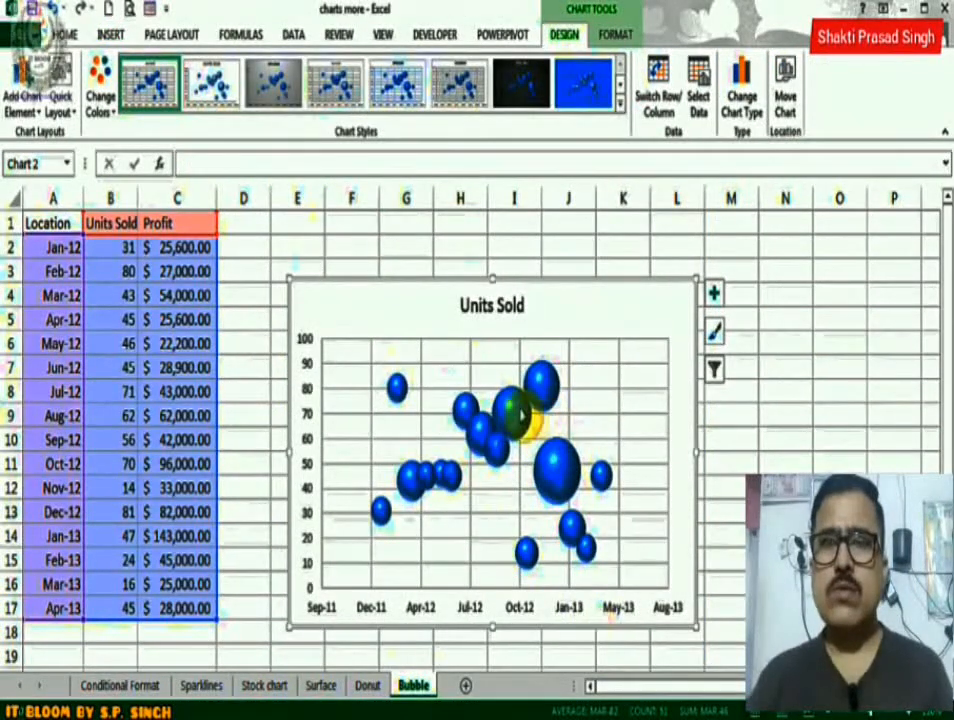
# Apply the third preset chart style to the bubble chart and select its plot area.
pyautogui.moveTo(521, 413)
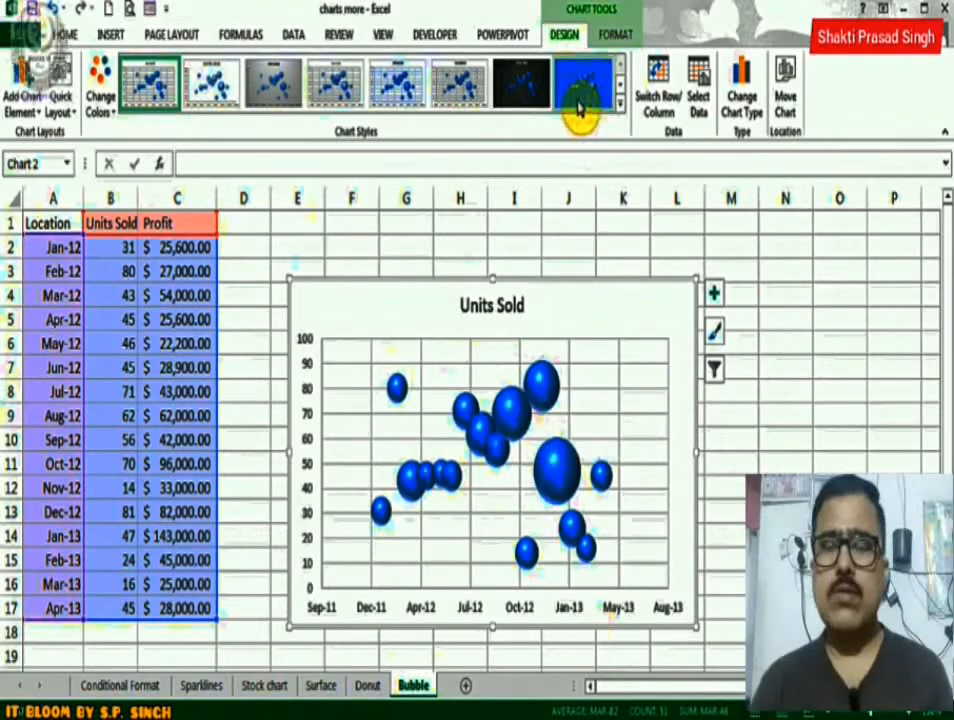
pyautogui.click(290, 95)
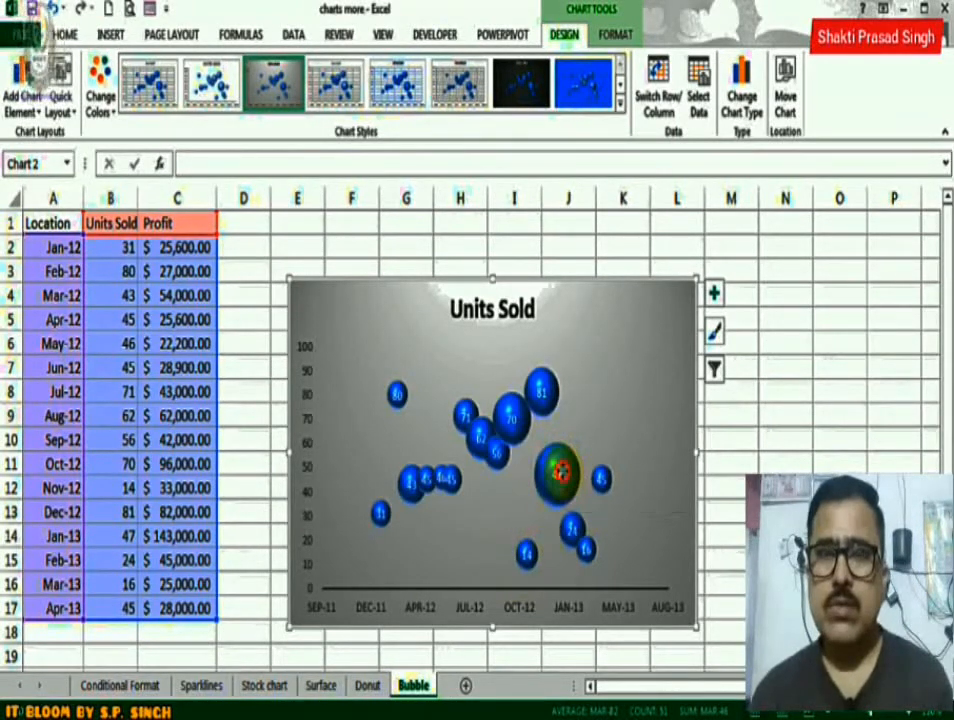
pyautogui.click(562, 471)
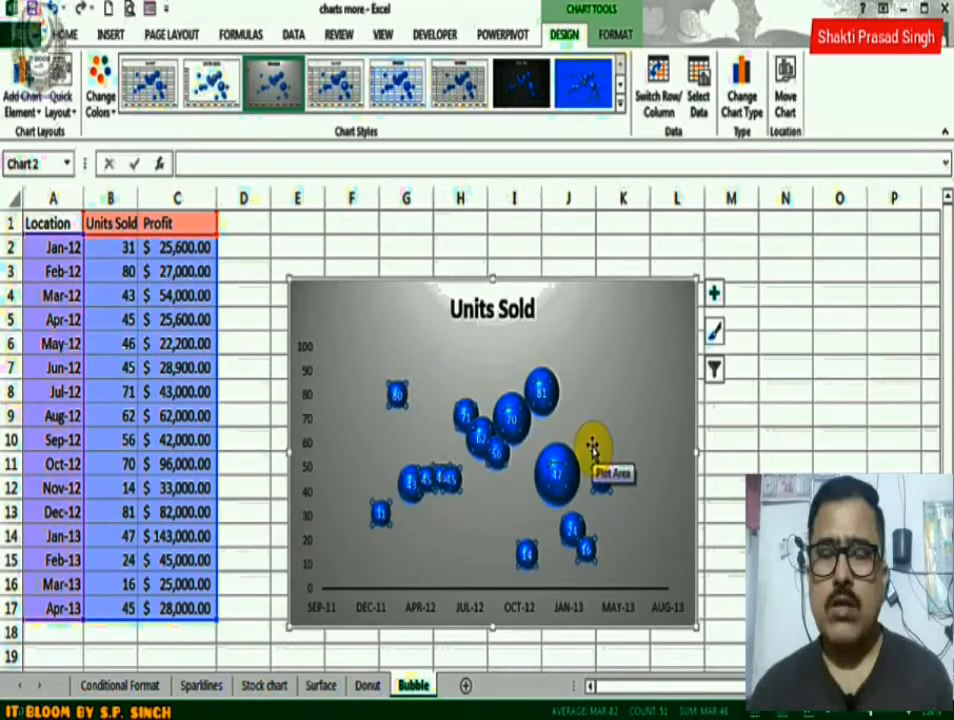
pyautogui.click(592, 448)
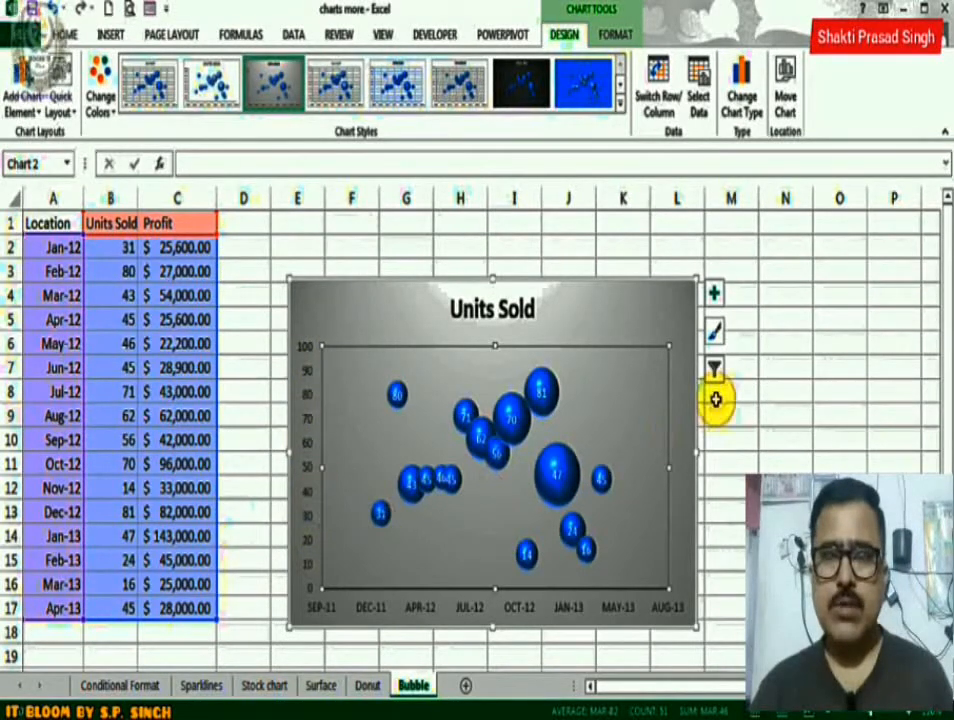
# Add a Two Period Moving Average trendline to the bubble chart, leaving the legend and axis titles off.
pyautogui.click(716, 337)
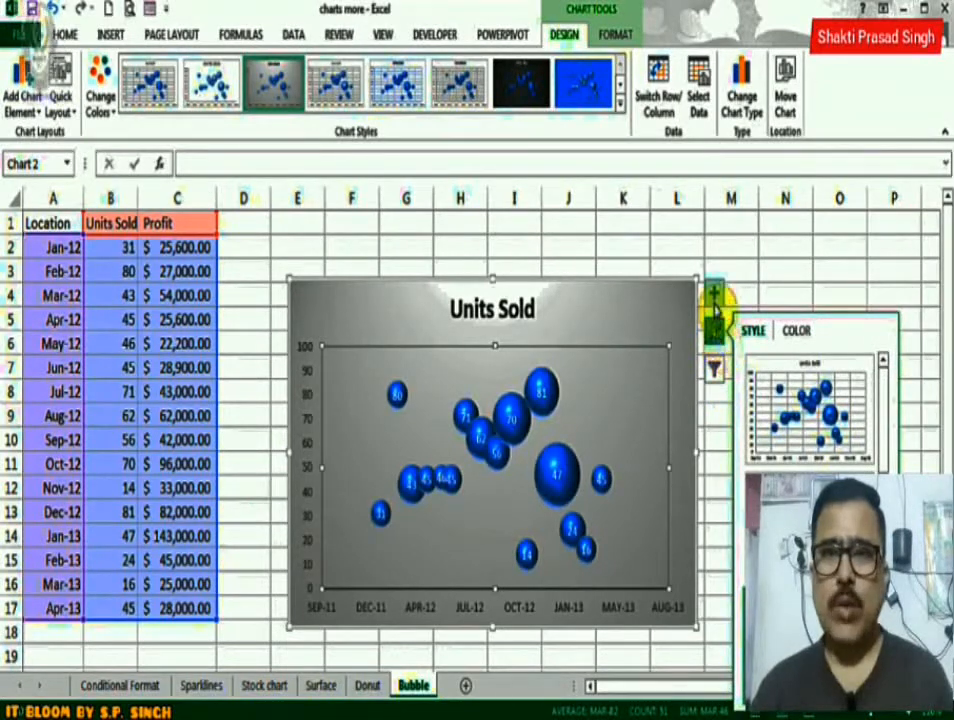
pyautogui.click(715, 295)
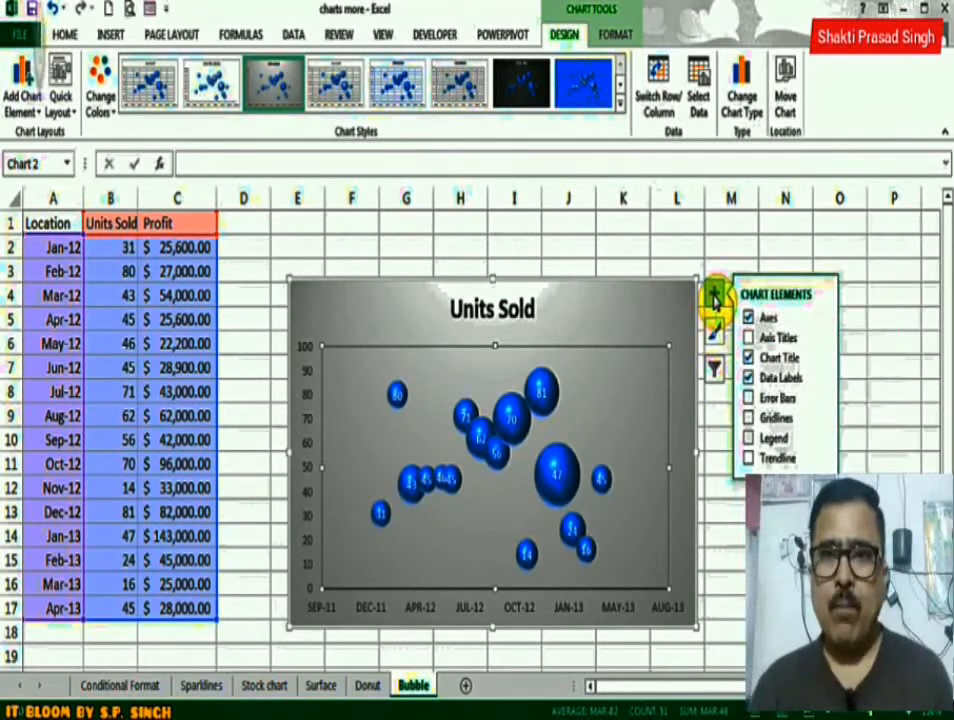
pyautogui.click(779, 438)
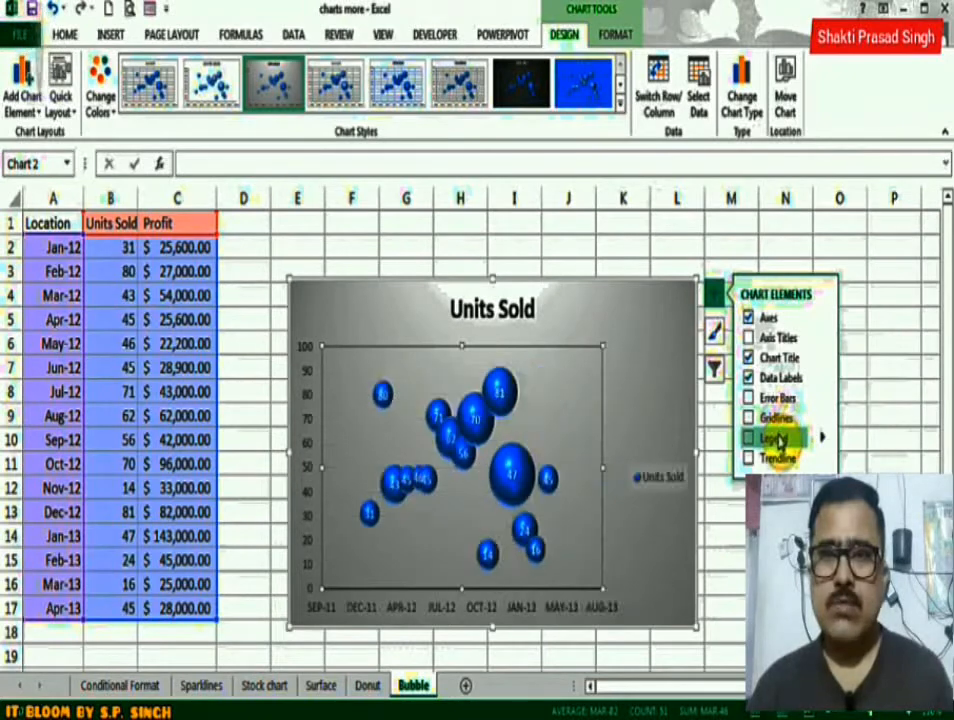
pyautogui.click(822, 442)
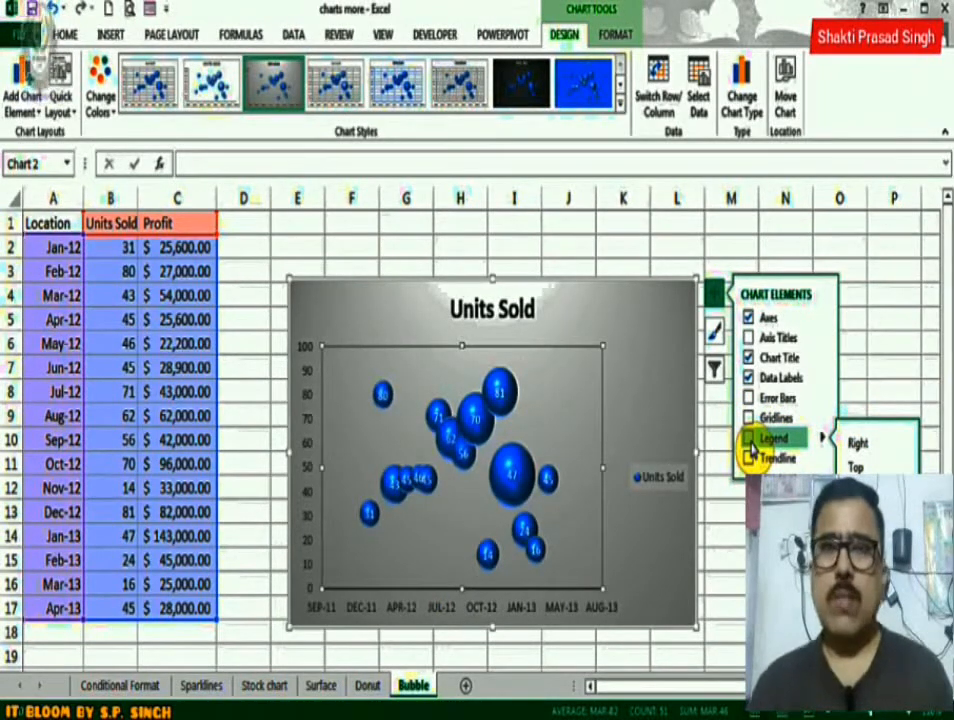
pyautogui.click(820, 338)
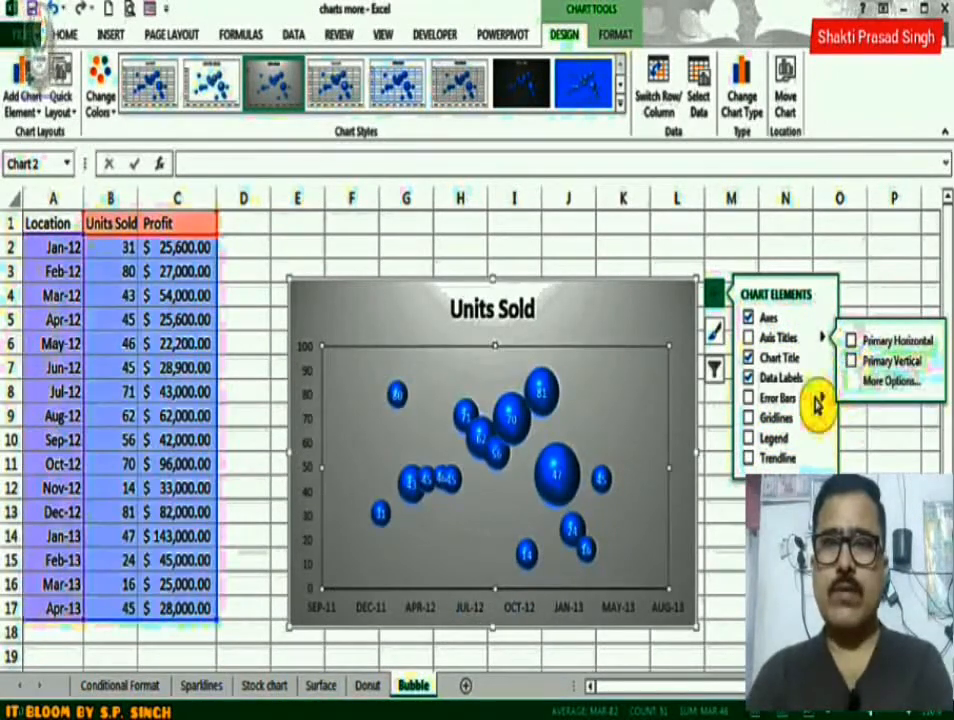
pyautogui.click(820, 460)
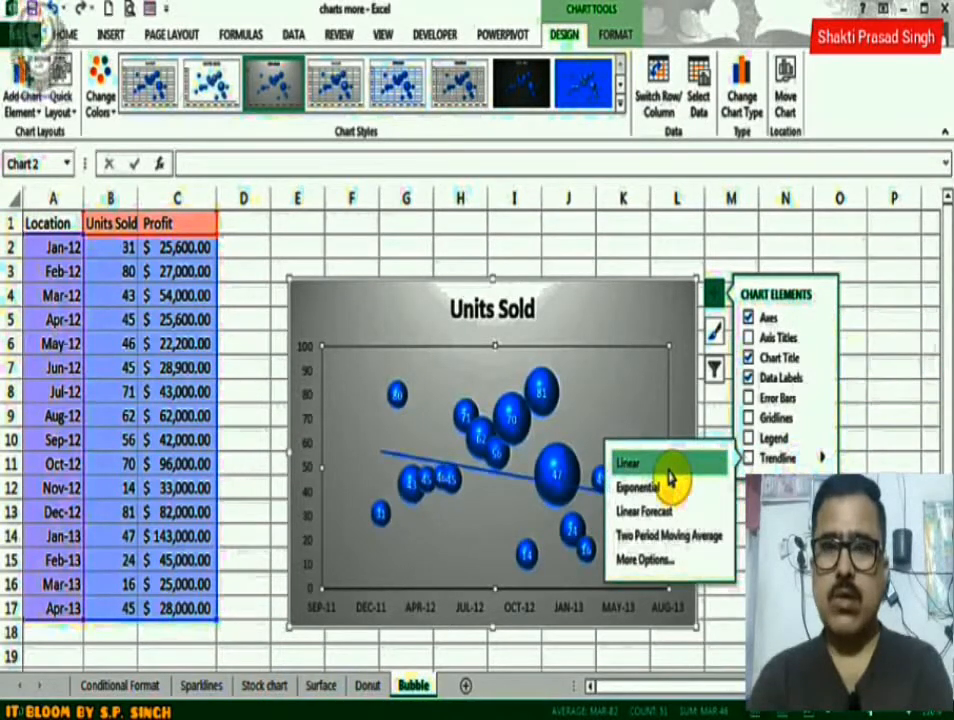
pyautogui.click(655, 540)
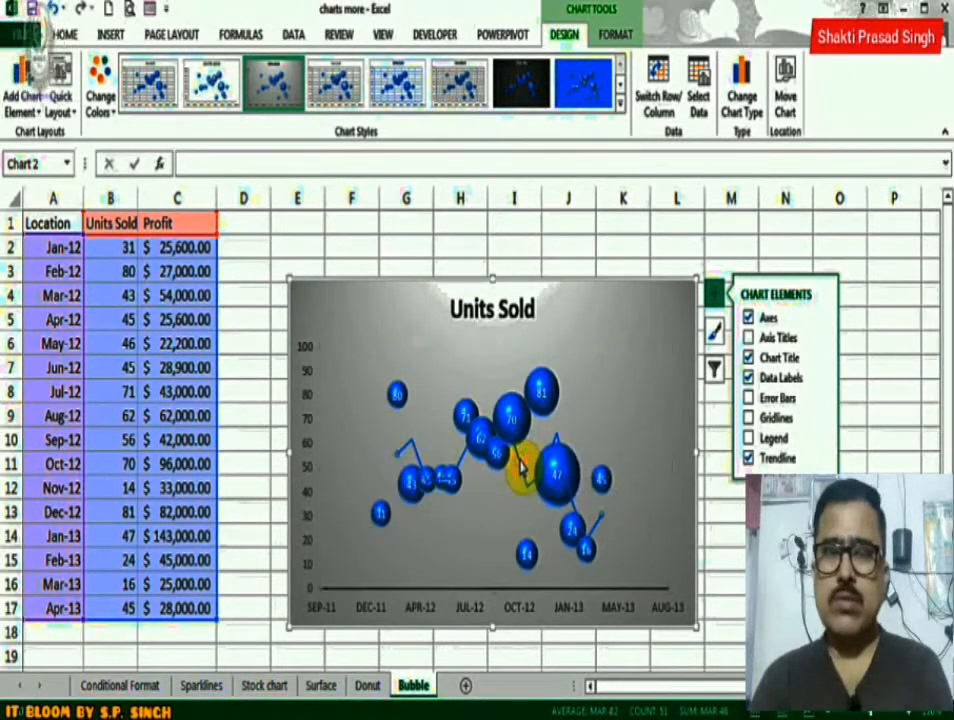
pyautogui.click(646, 455)
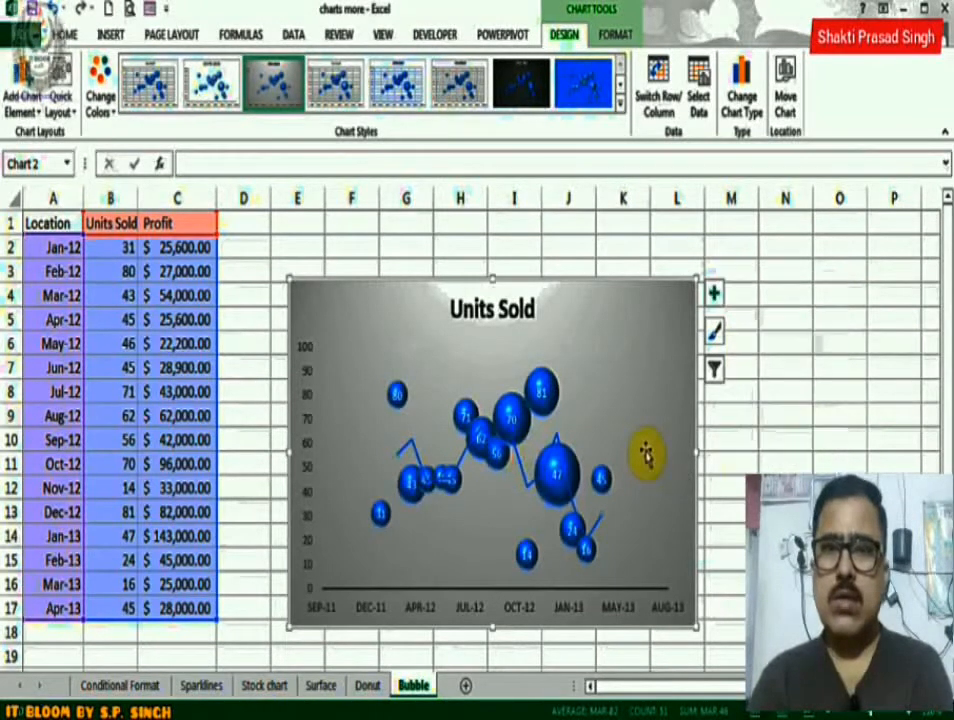
# Format the bubble chart's horizontal axis with an outer shadow preset, then close the axis formatting options.
pyautogui.click(714, 295)
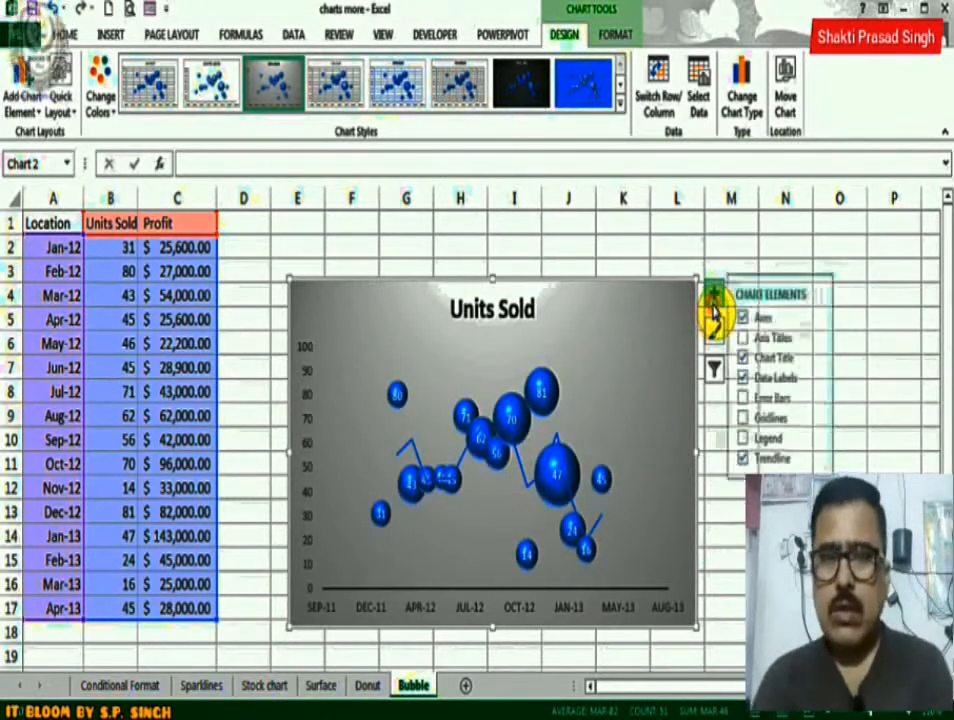
pyautogui.click(820, 319)
pyautogui.click(873, 362)
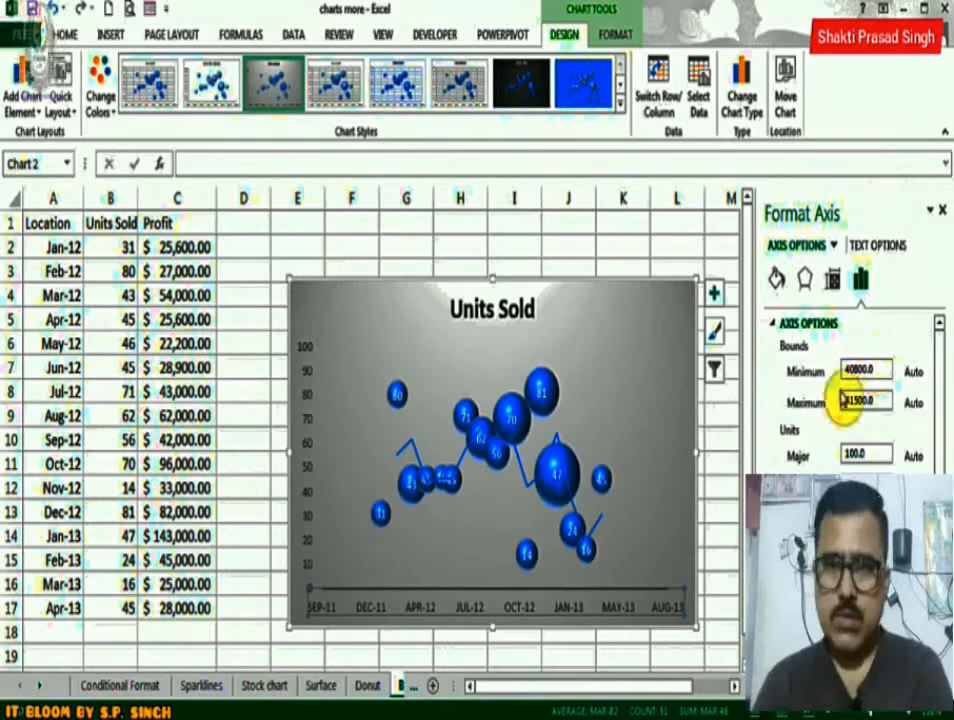
pyautogui.click(805, 279)
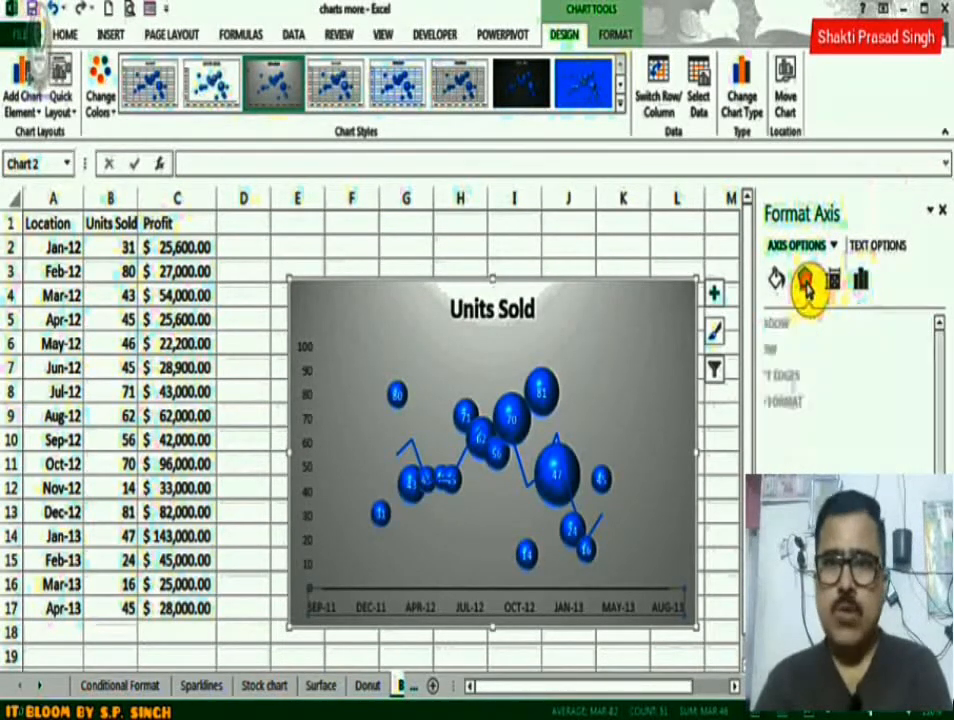
pyautogui.click(775, 404)
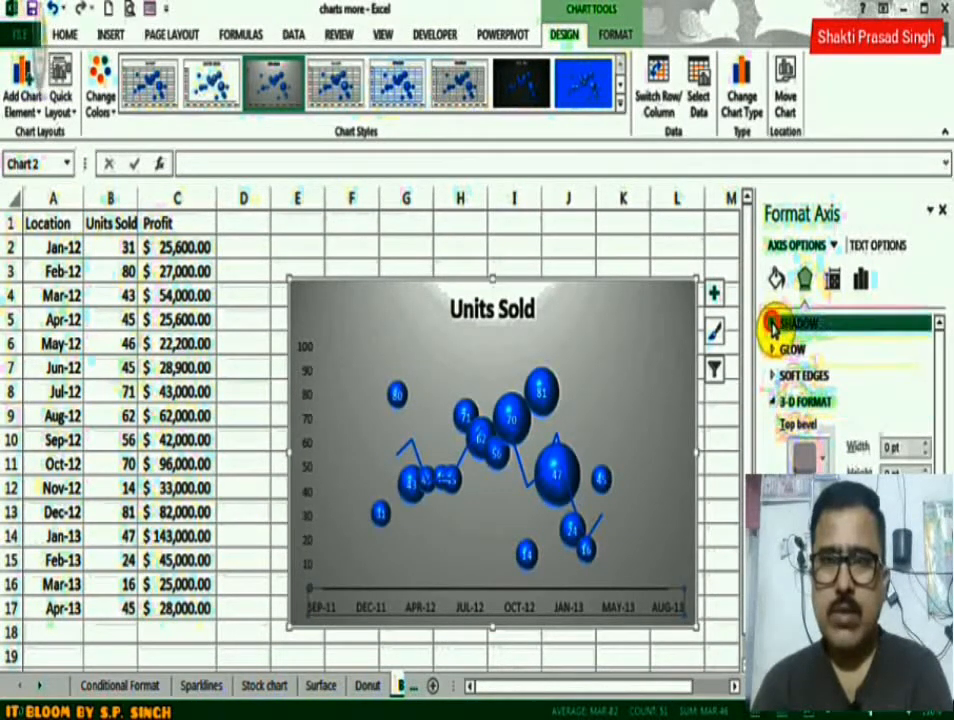
pyautogui.click(773, 325)
pyautogui.click(914, 350)
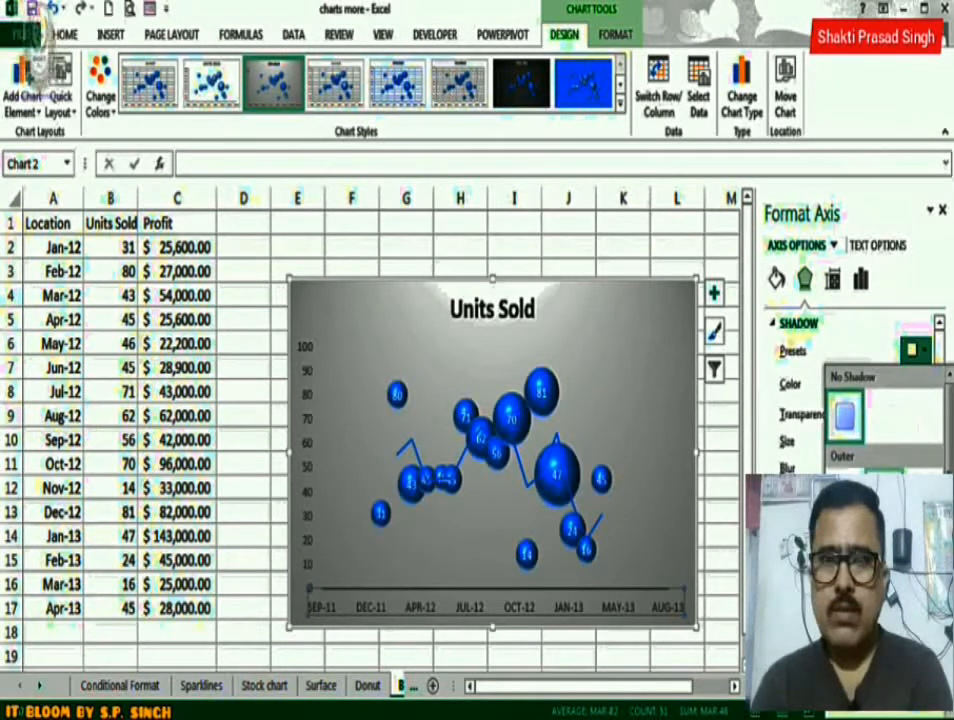
pyautogui.click(845, 418)
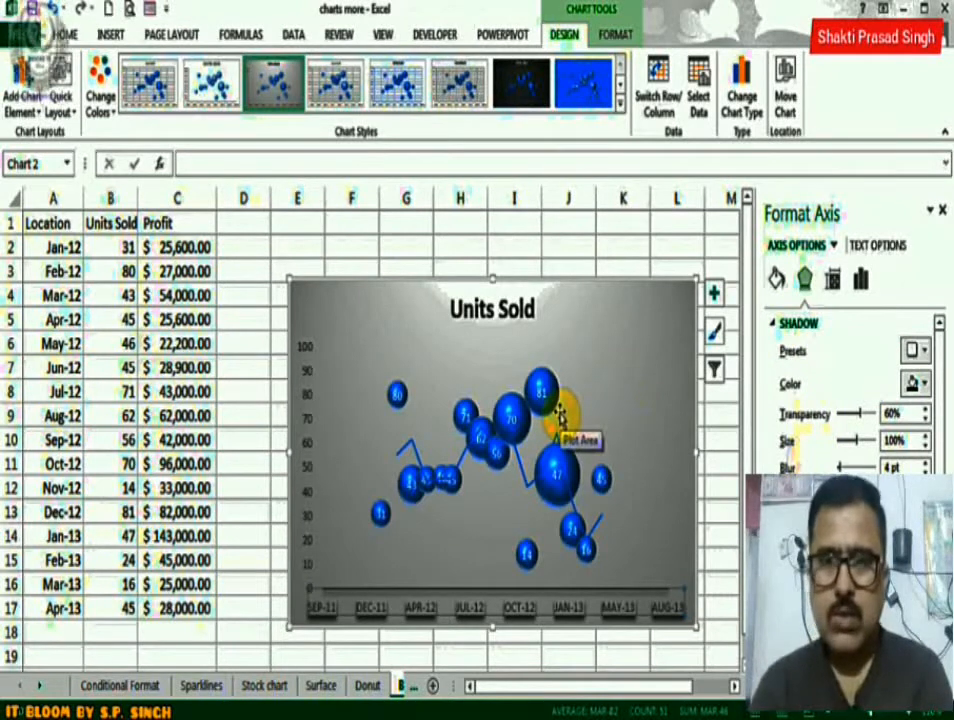
pyautogui.click(777, 279)
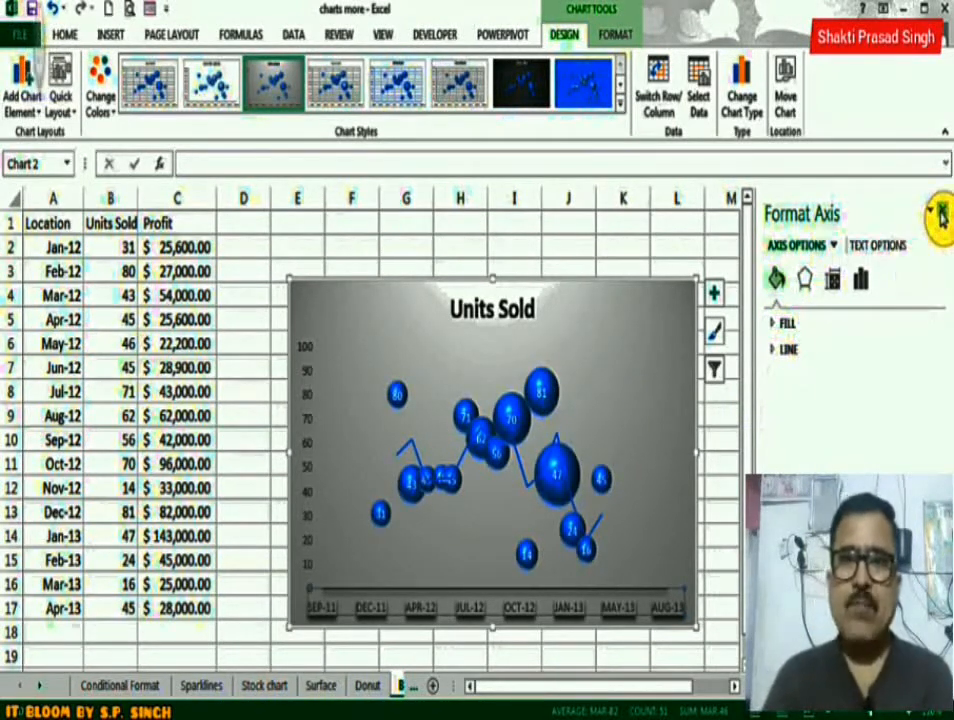
pyautogui.click(940, 213)
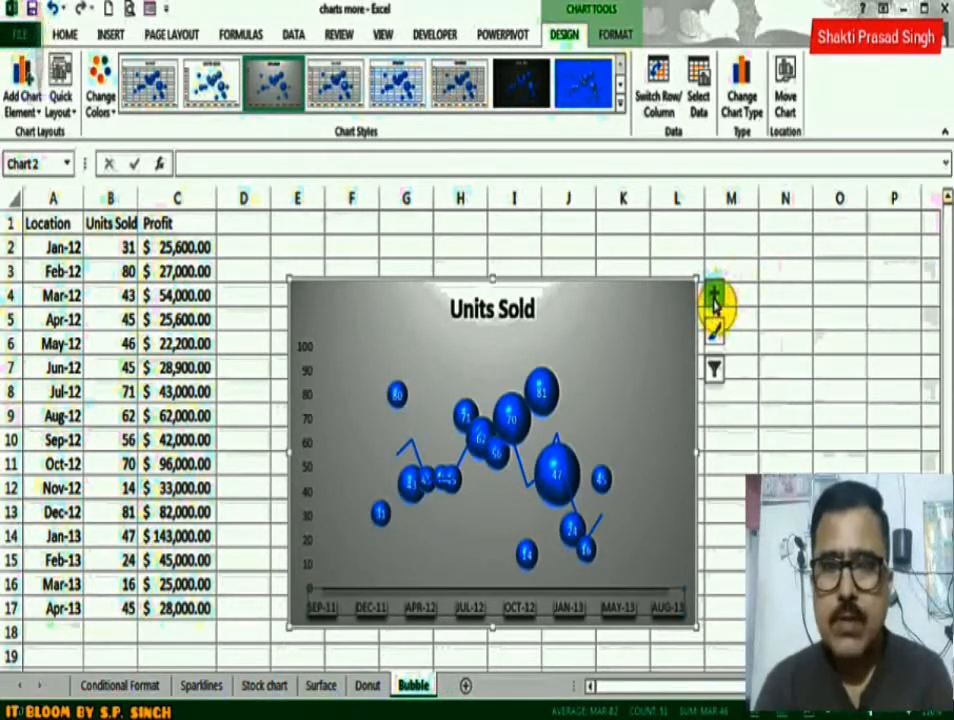
pyautogui.click(641, 333)
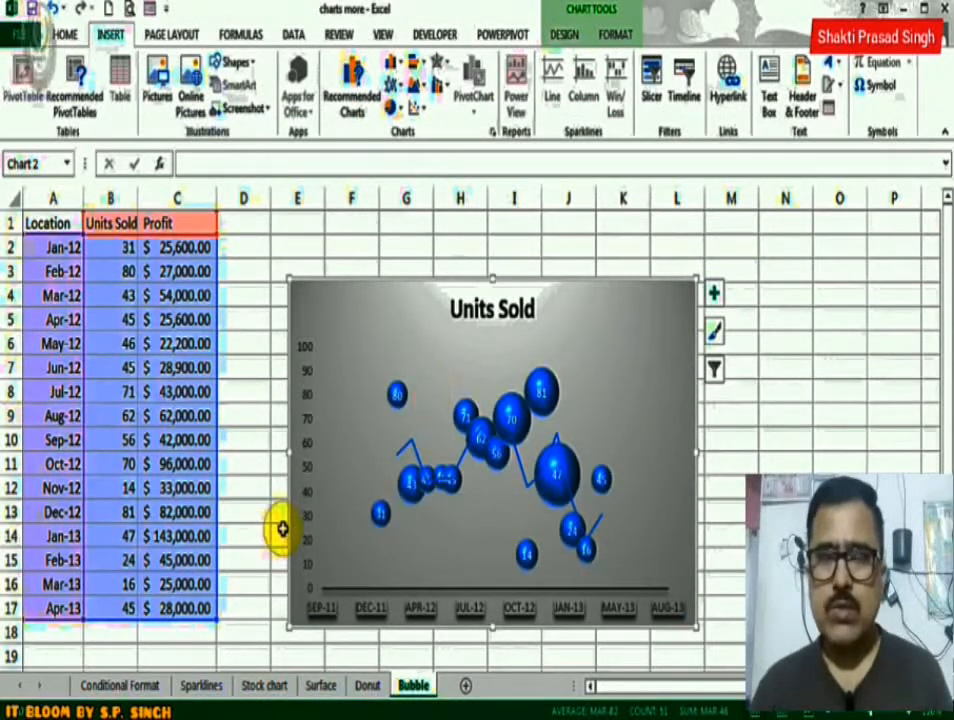
# Insert a combo chart of clustered columns with lines on a secondary axis from A1:D9 on the Stock chart sheet.
pyautogui.click(213, 687)
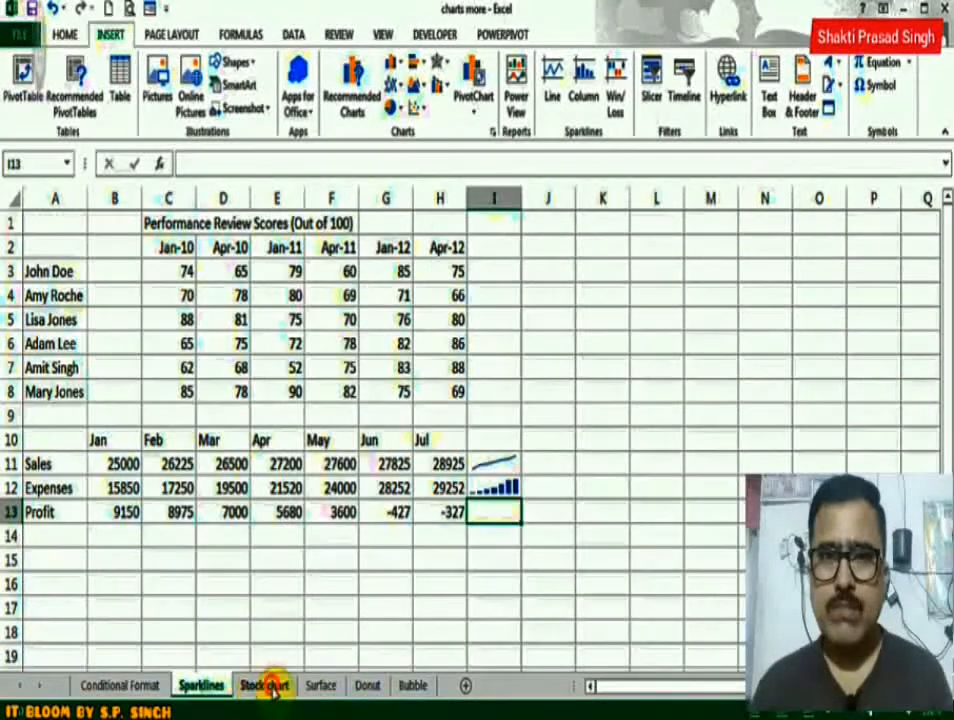
pyautogui.click(264, 686)
pyautogui.moveTo(68, 225); pyautogui.dragTo(234, 411)
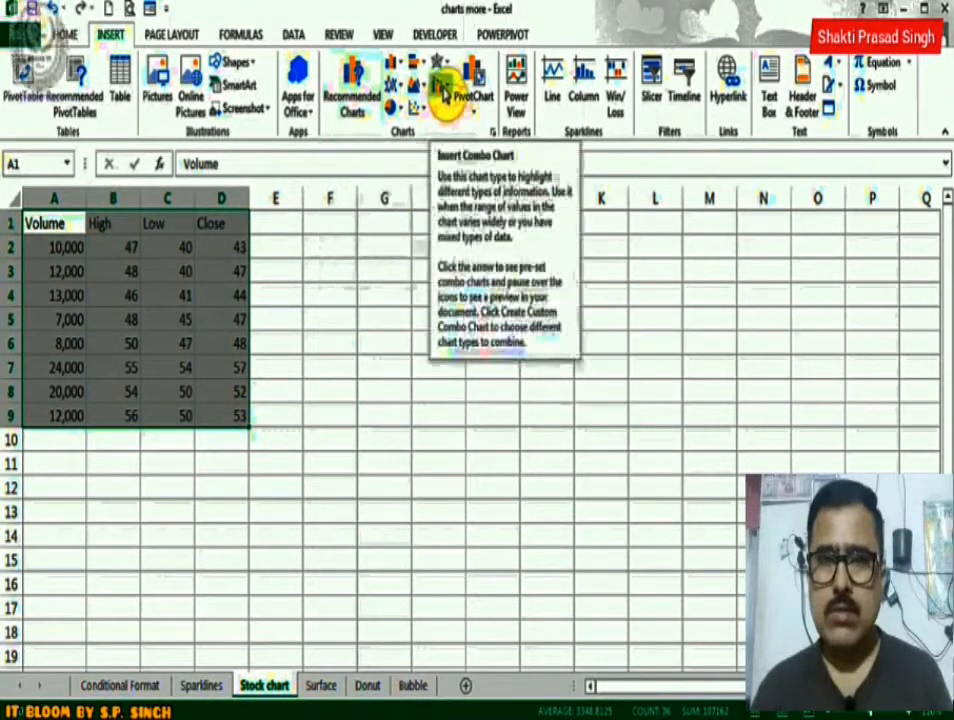
pyautogui.click(443, 88)
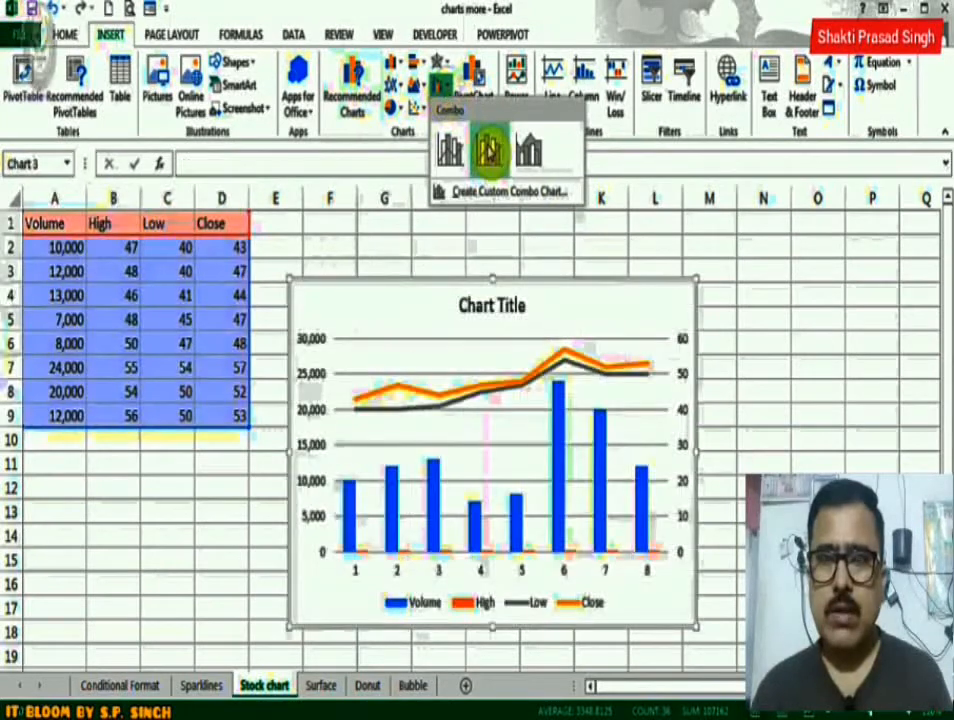
pyautogui.click(489, 148)
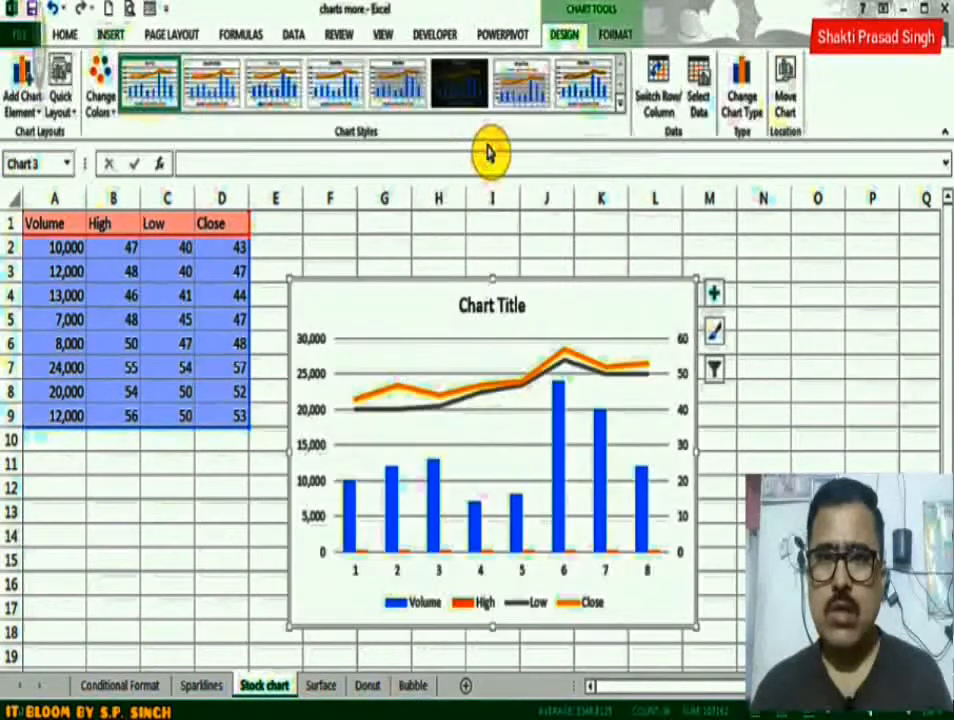